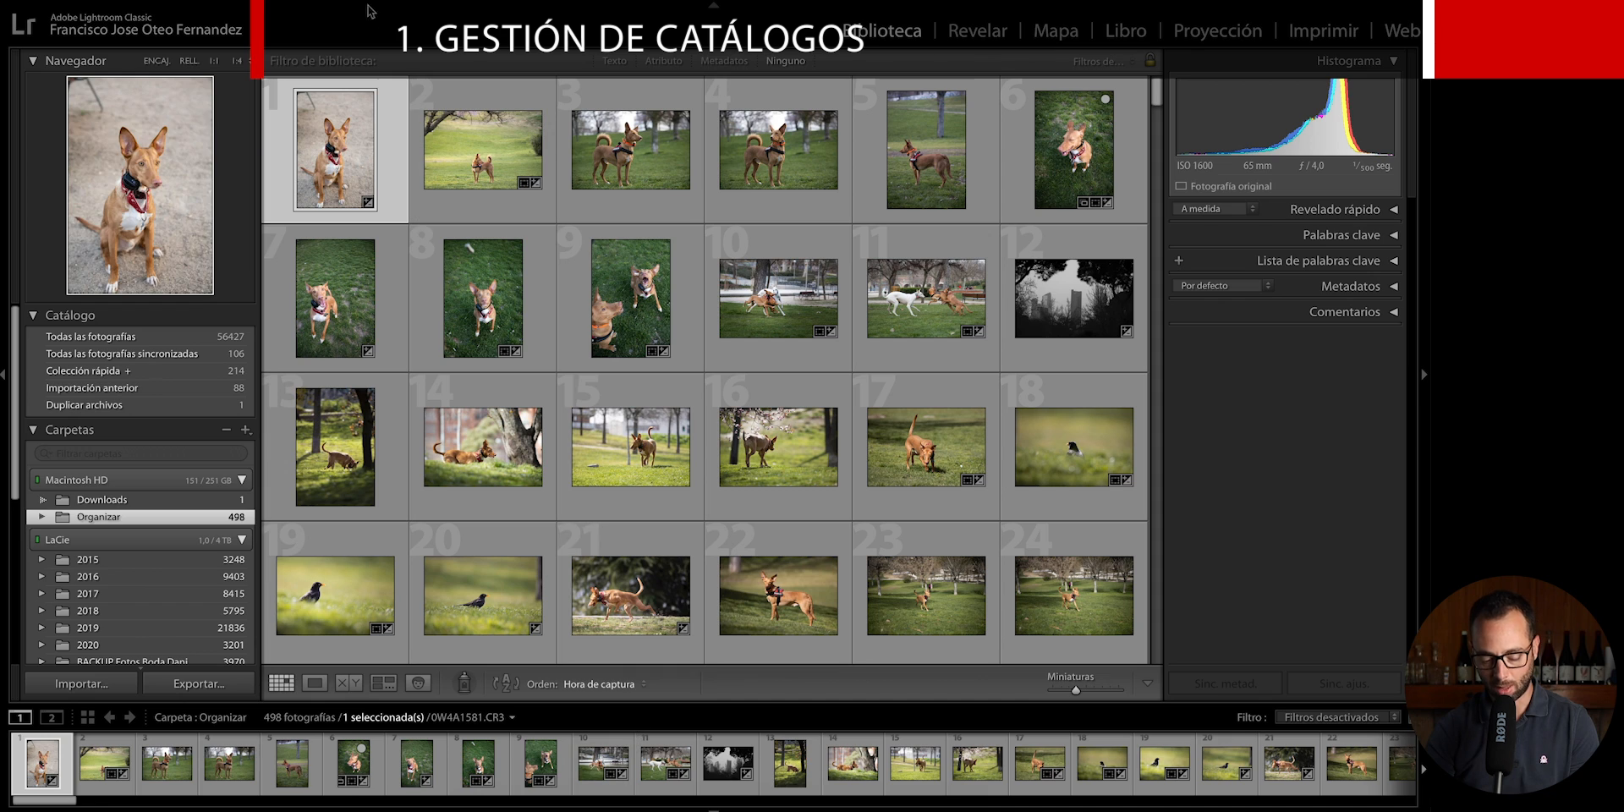
- Set the default catalogue preference to "Preguntar al iniciar Lightroom" and close the preferences
left_click(186, 0)
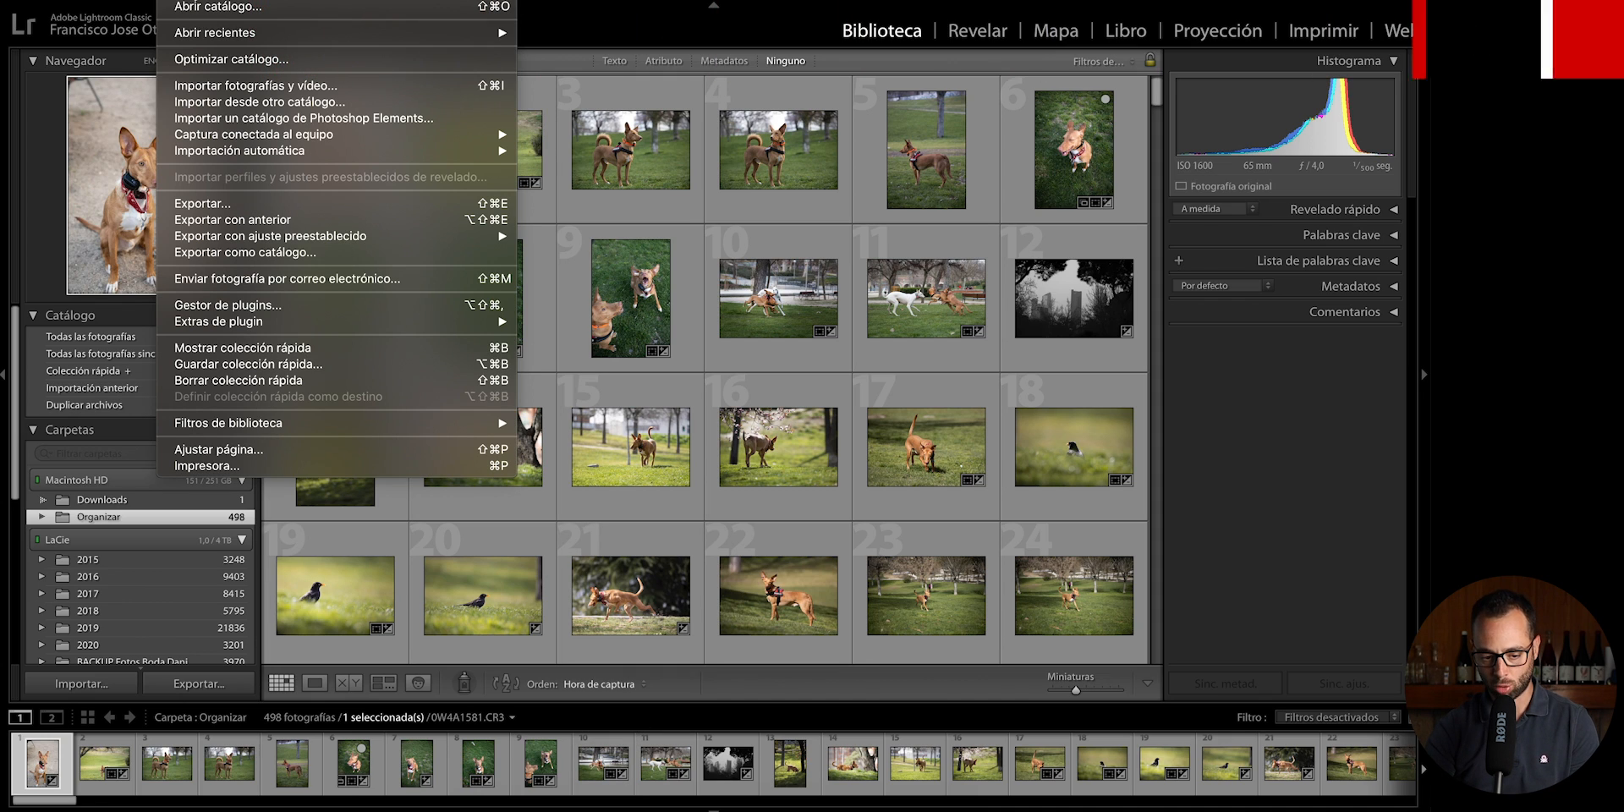
left_click(325, 0)
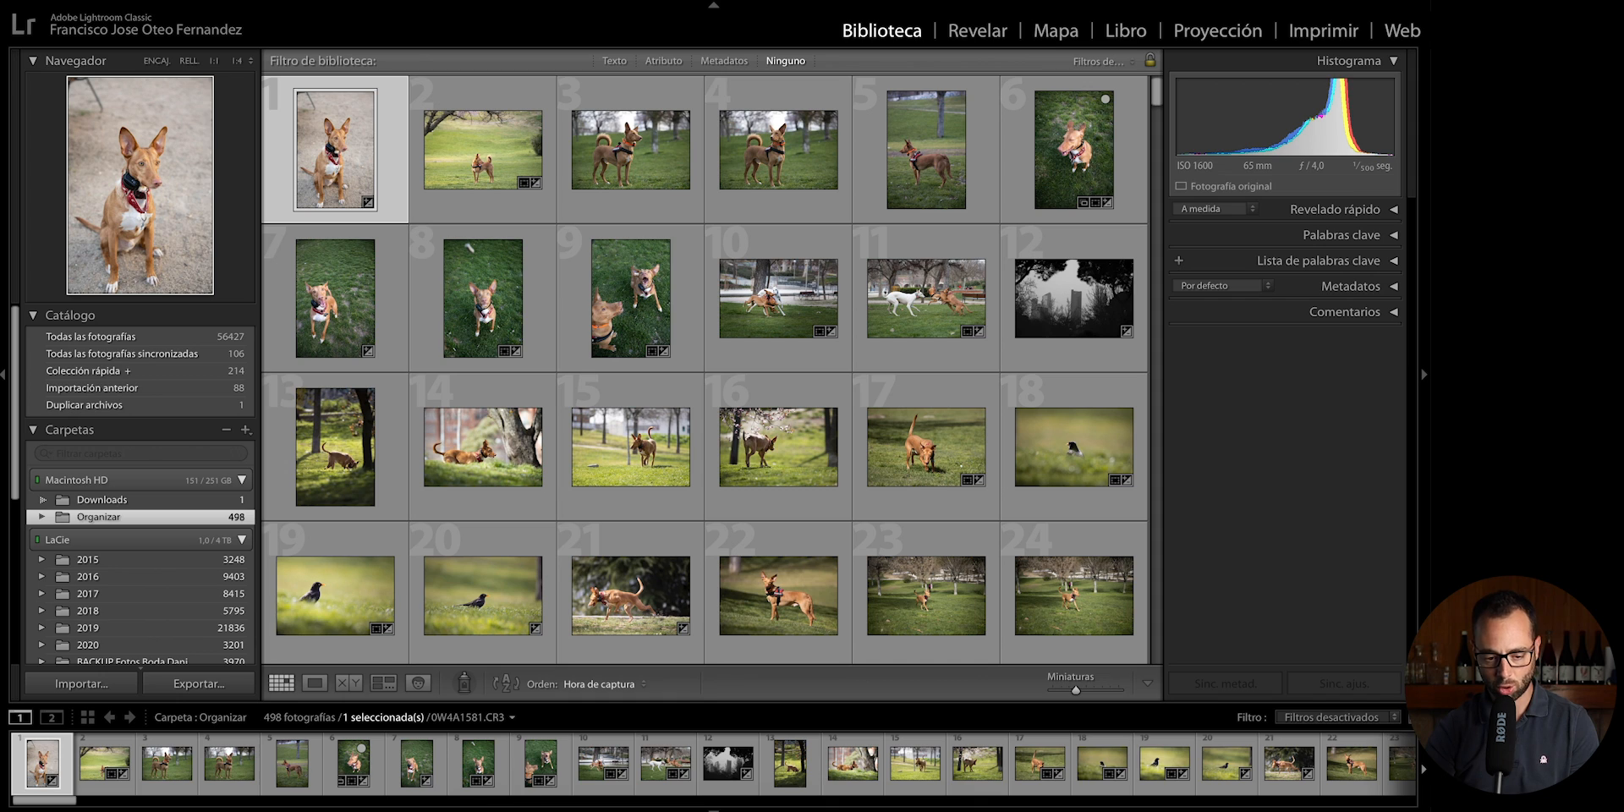
left_click(80, 0)
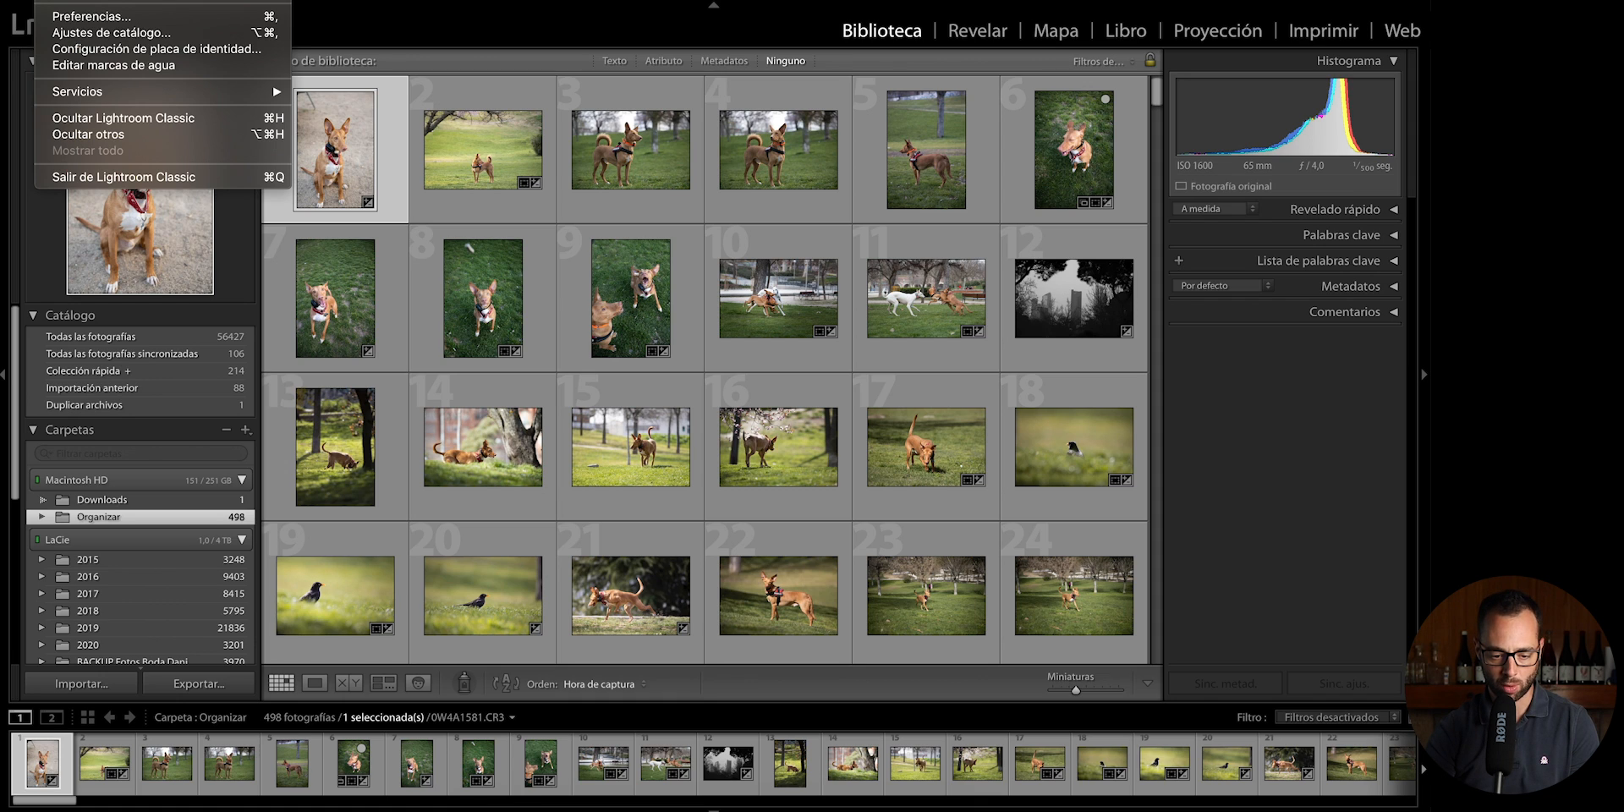
left_click(127, 17)
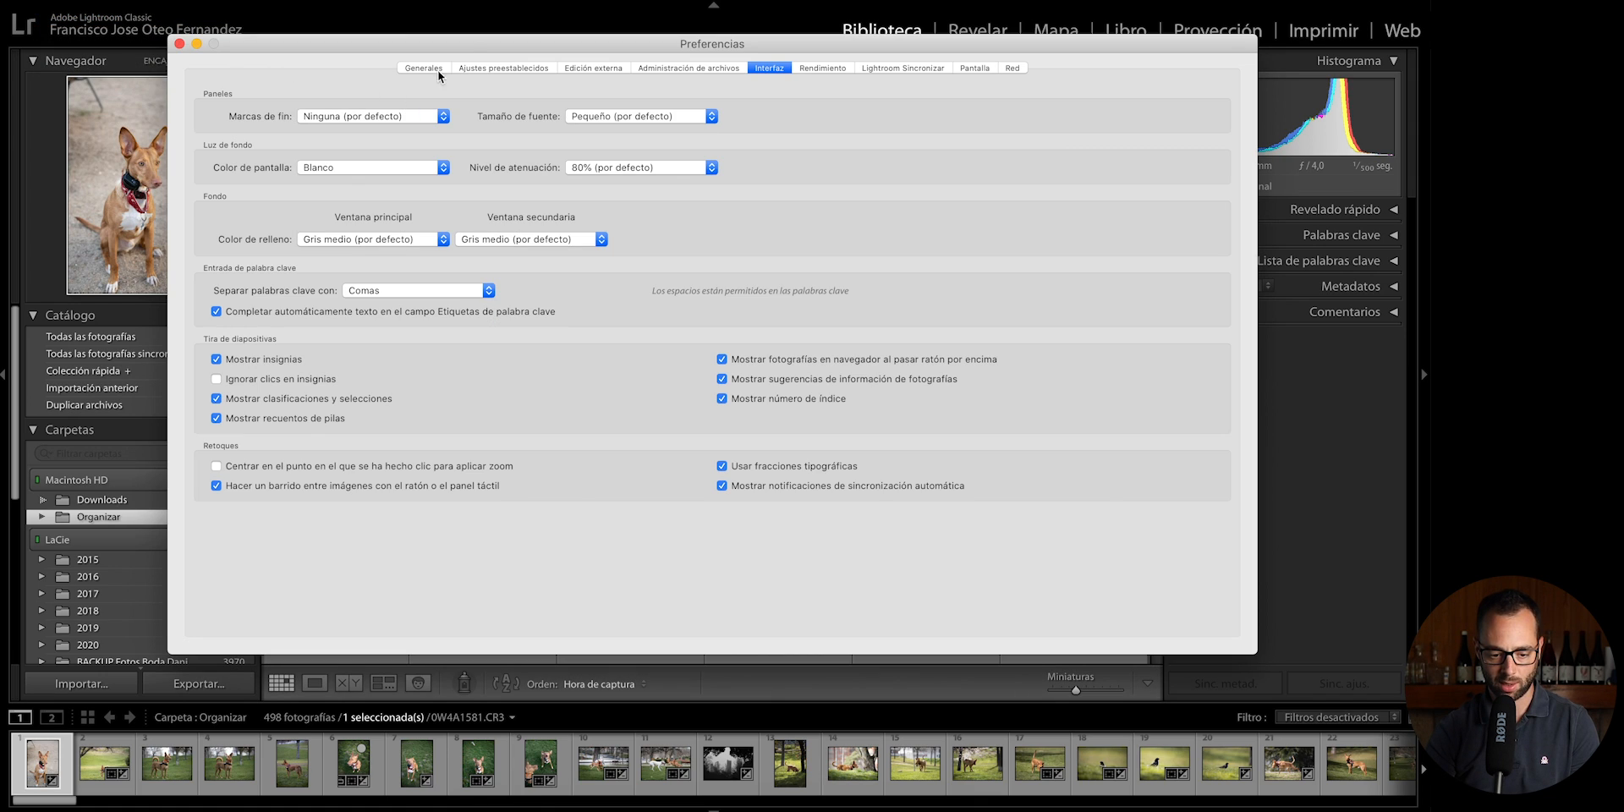
left_click(479, 68)
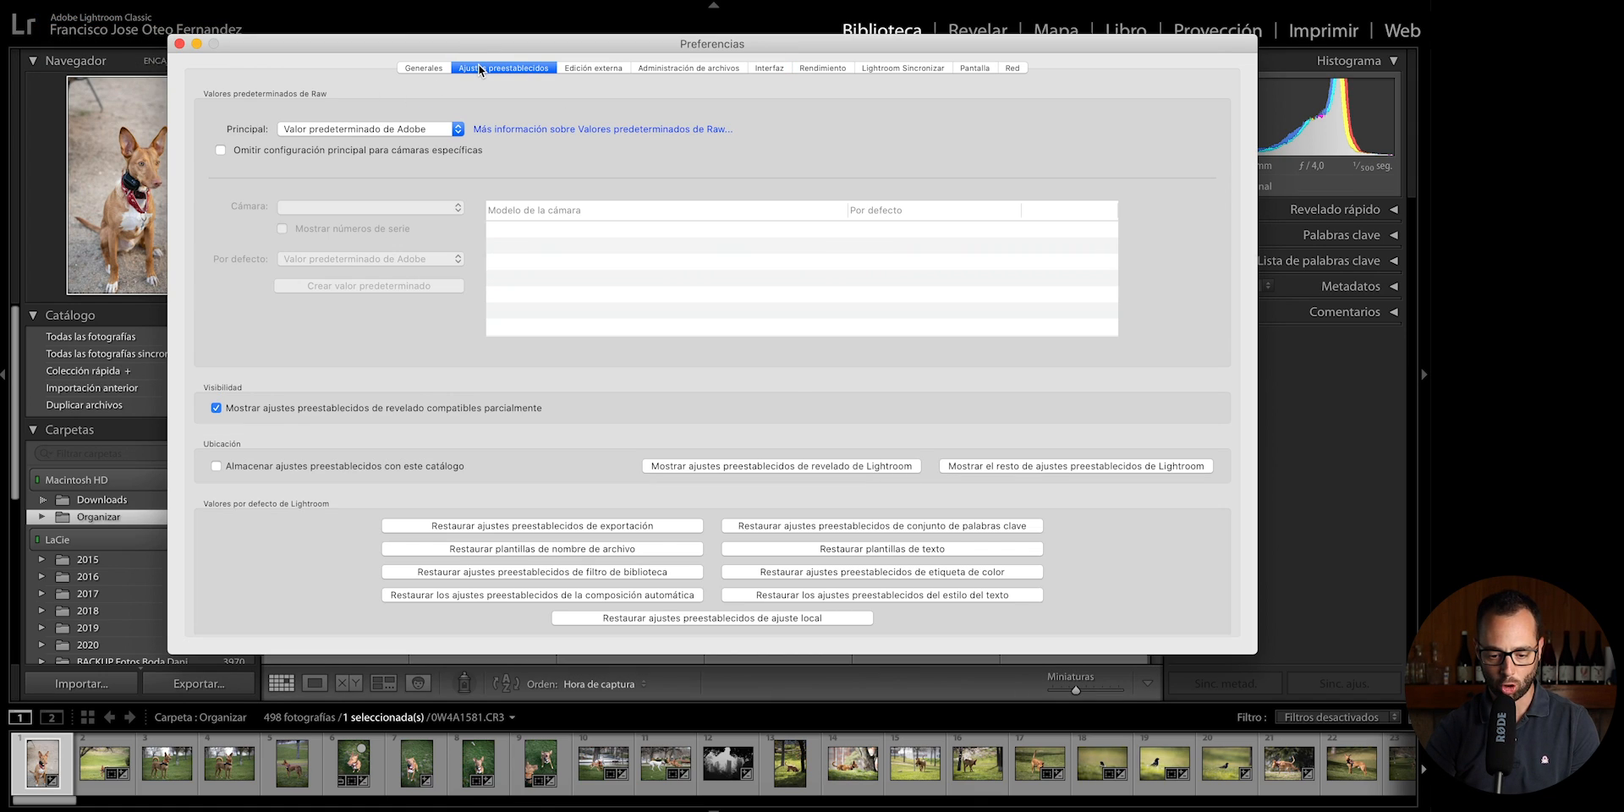
left_click(429, 69)
left_click(594, 195)
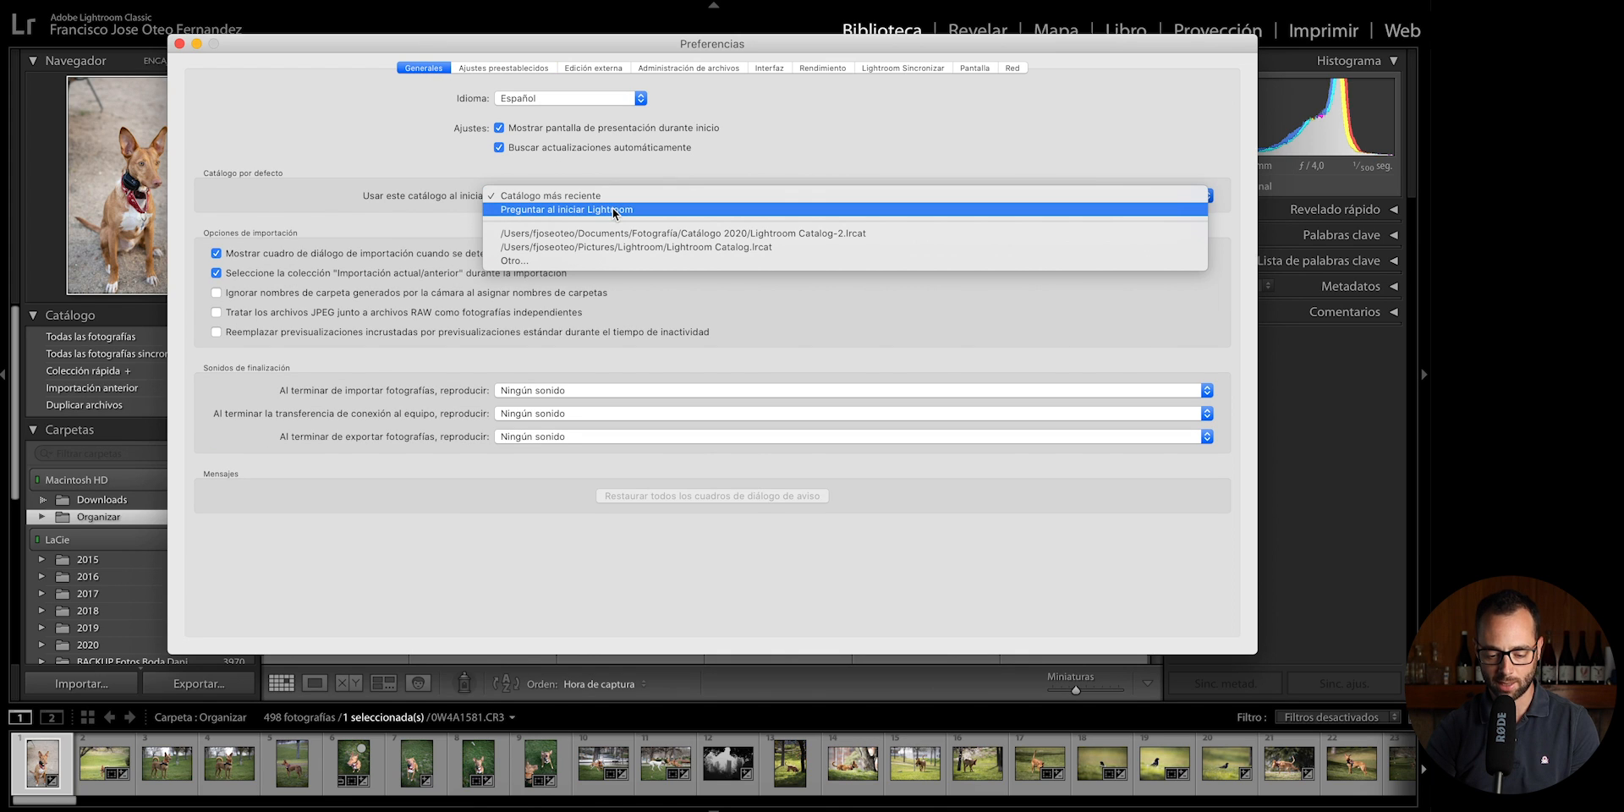
left_click(613, 209)
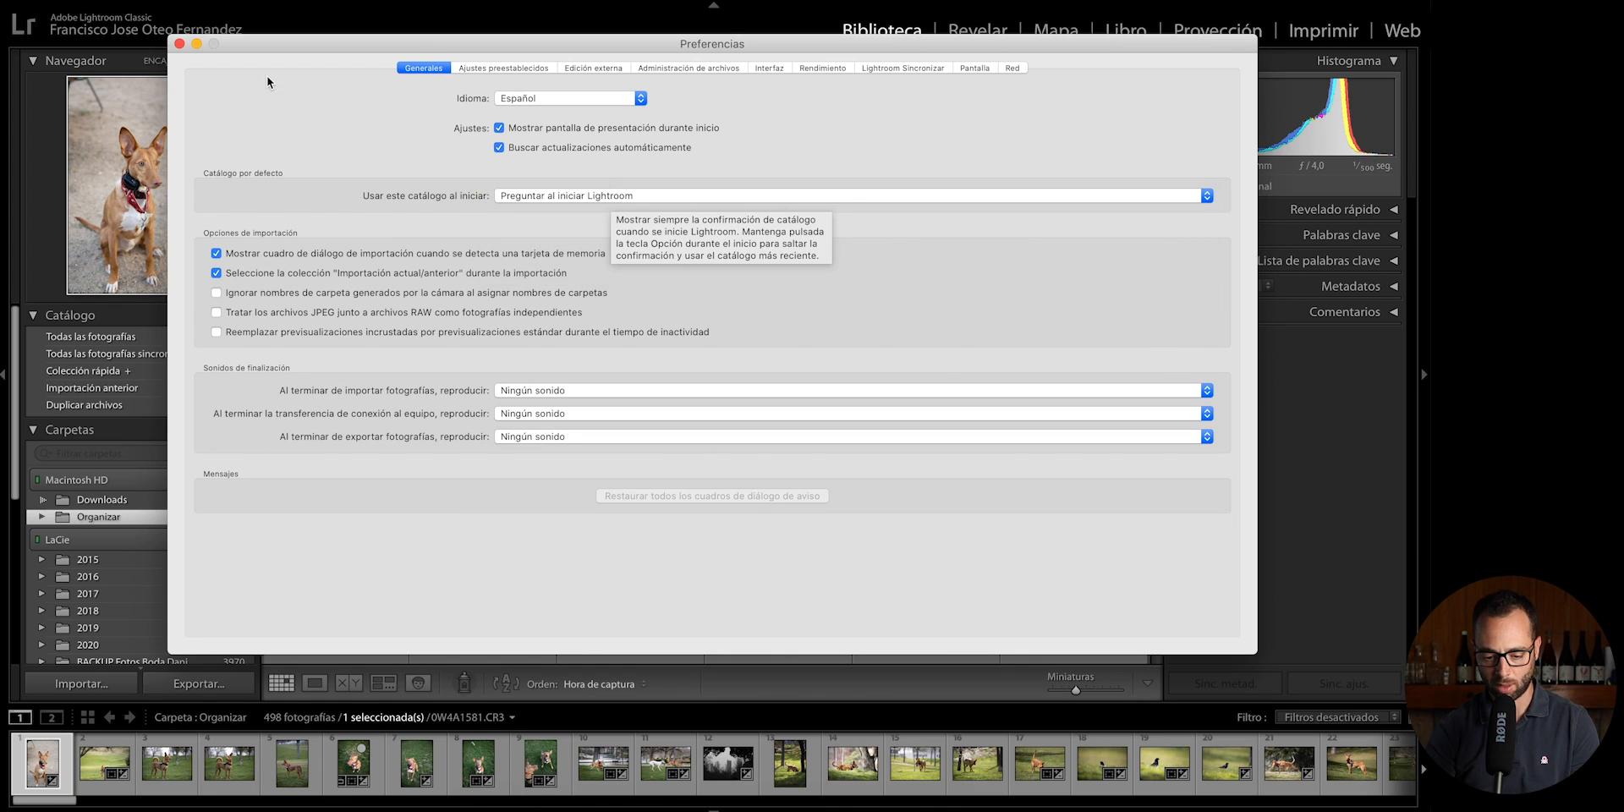
left_click(179, 43)
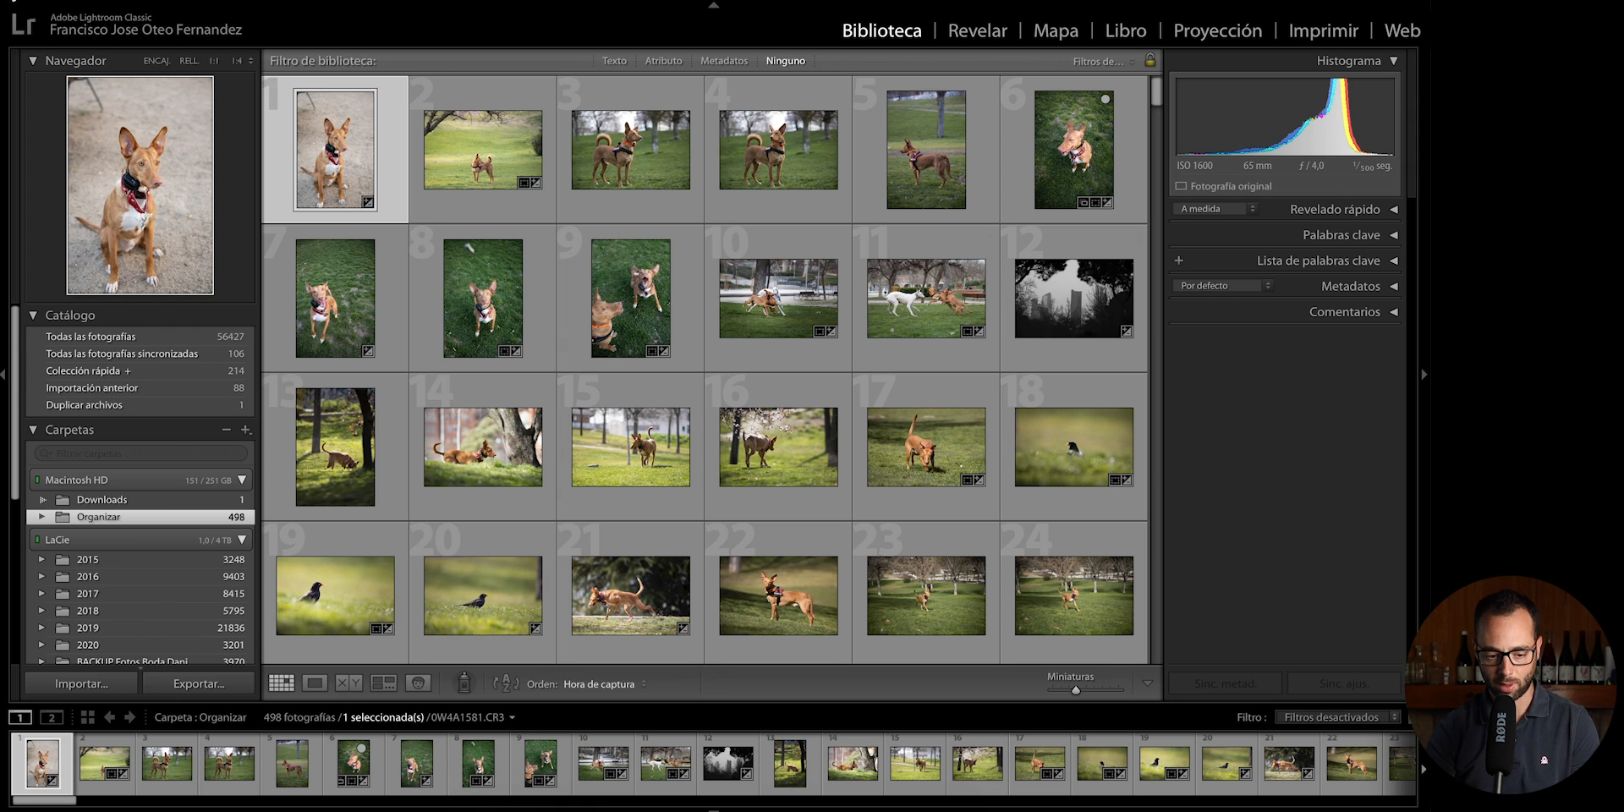
- Quit and relaunch Lightroom Classic, opening the catalogue Lightroom Catalog-2.lrcat
key("super+q")
left_click(892, 264)
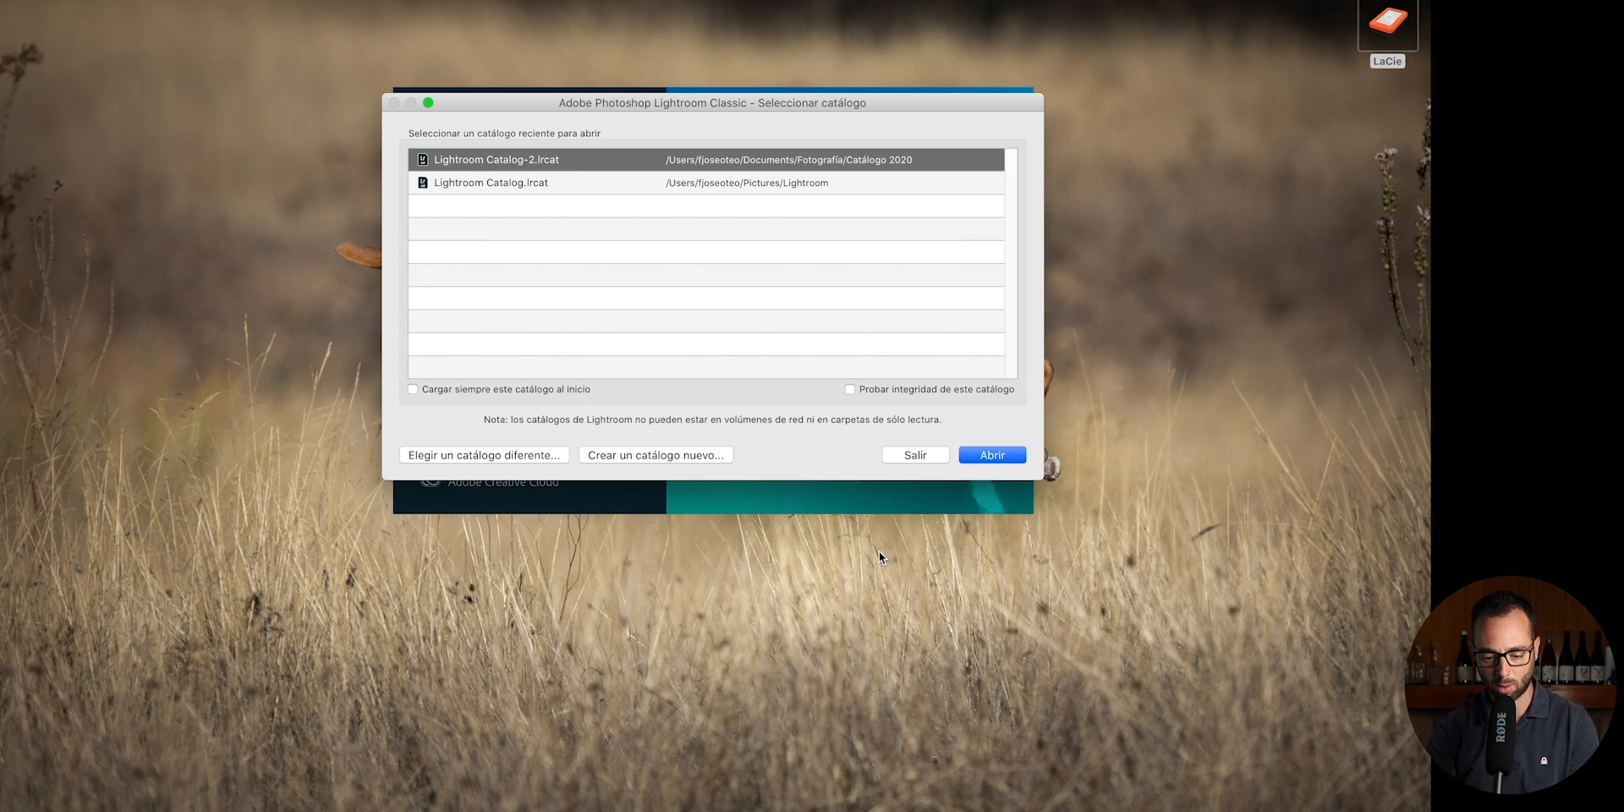
left_click(1002, 452)
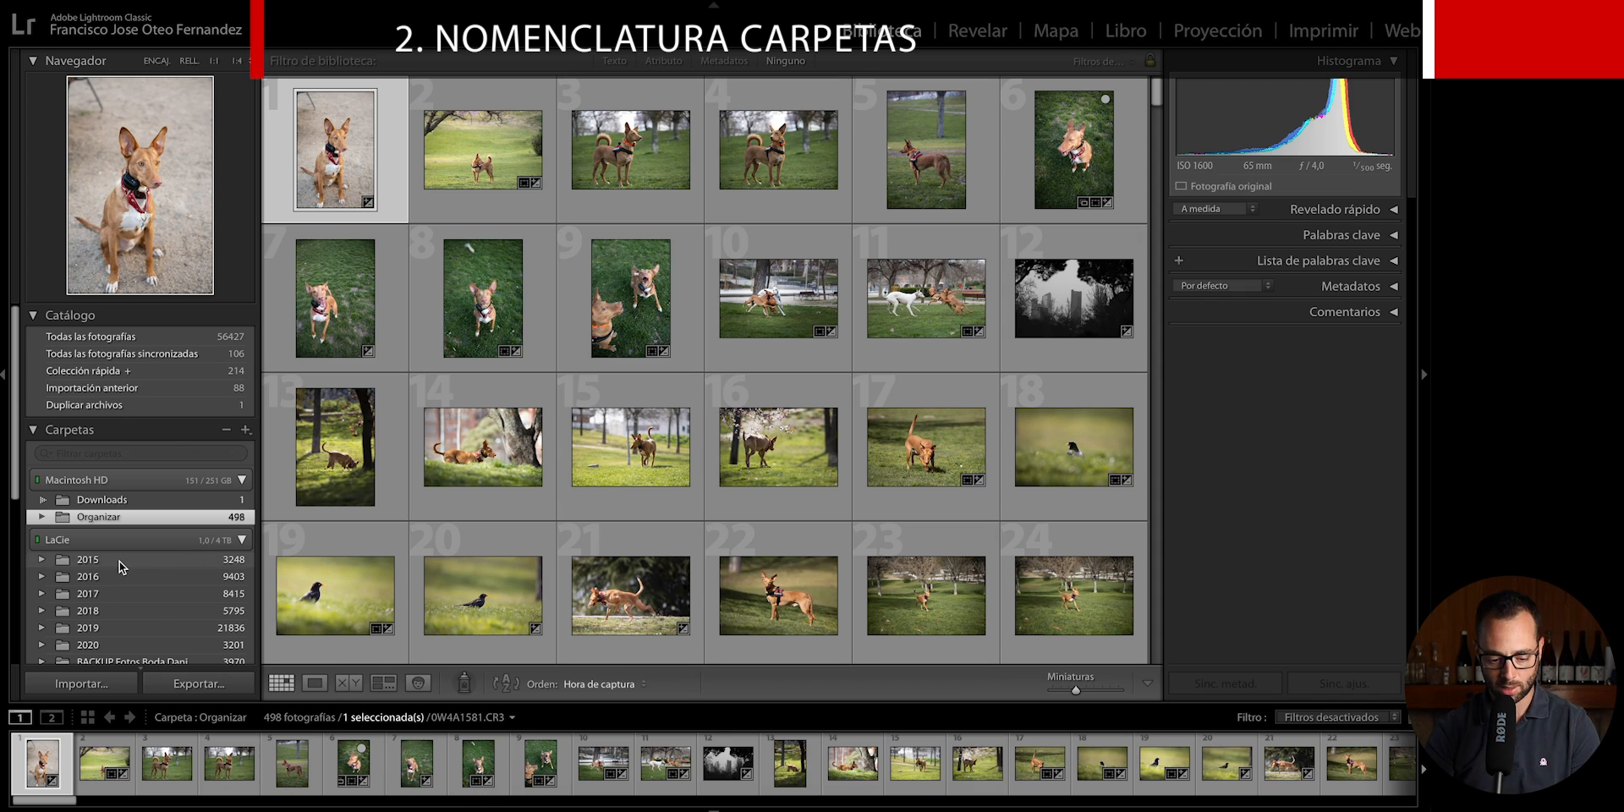
- Expand the 2016 folder on the LaCie drive and review how its subfolders are named
left_click(41, 576)
scroll(163, 586, "down", 3)
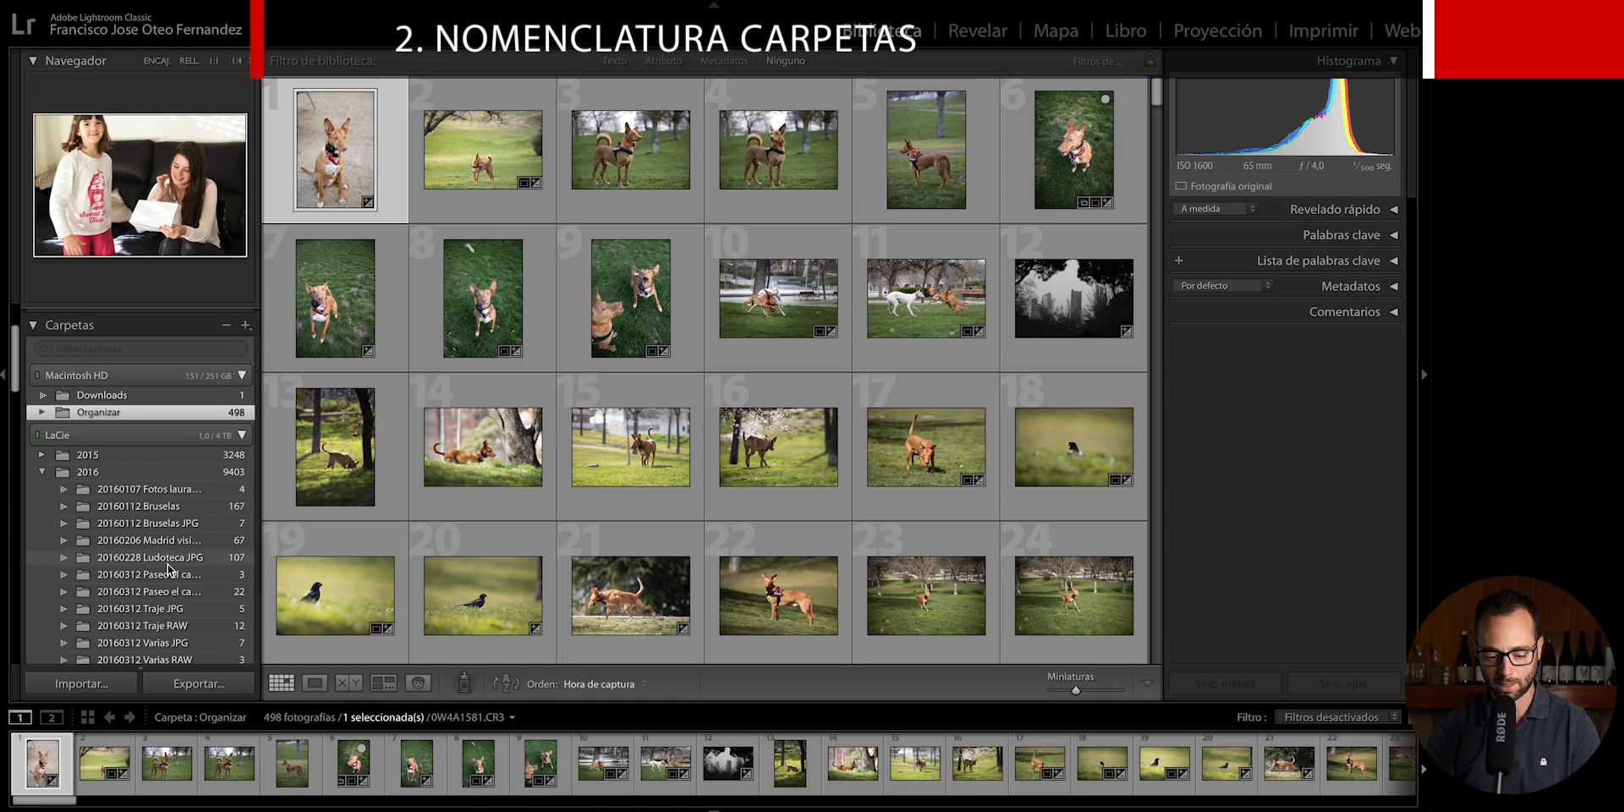
scroll(167, 565, "down", 2)
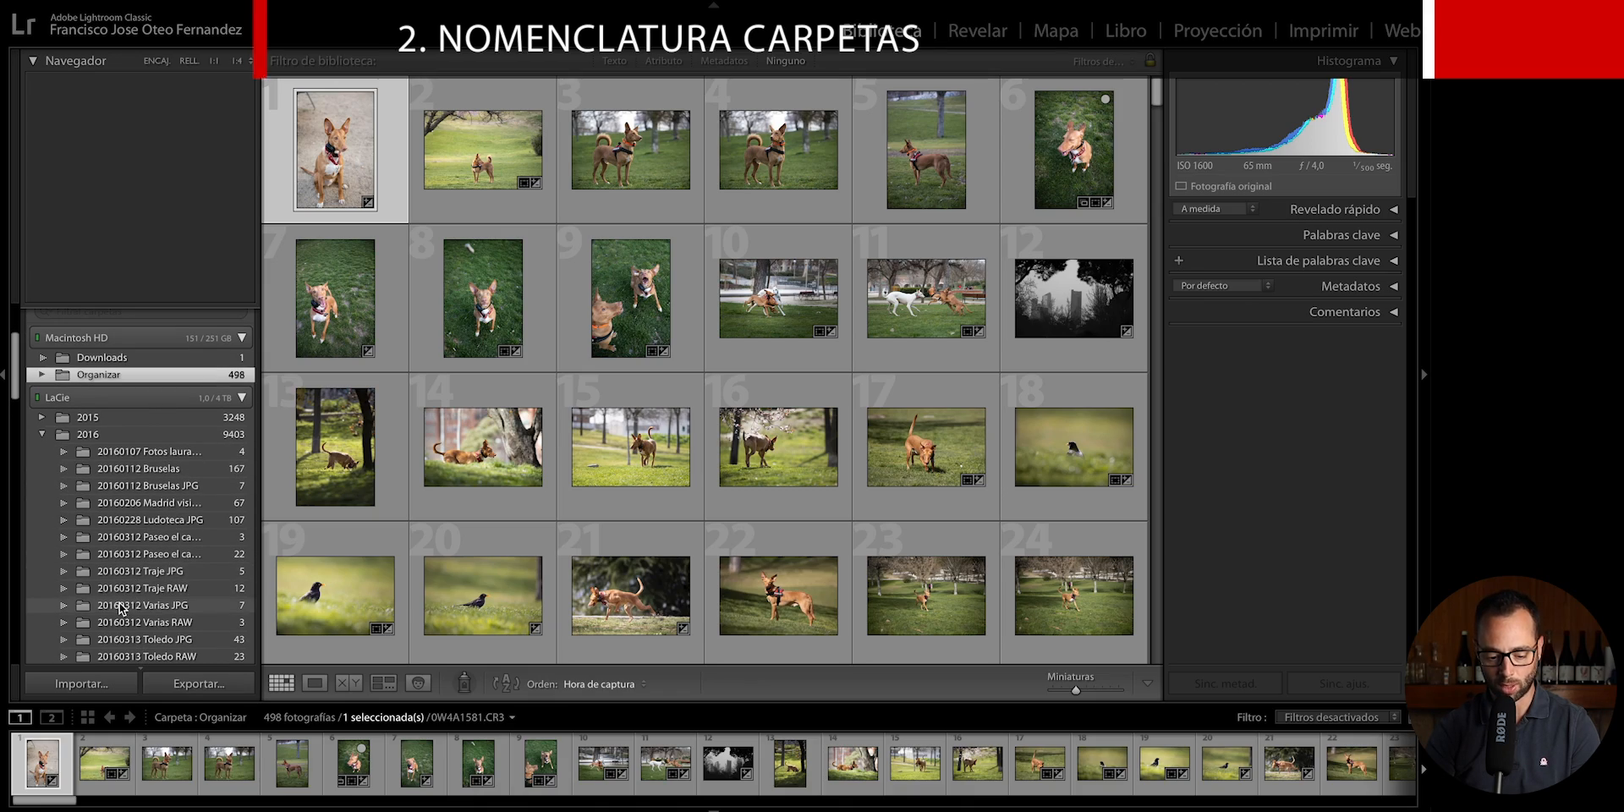
scroll(169, 565, "down", 5)
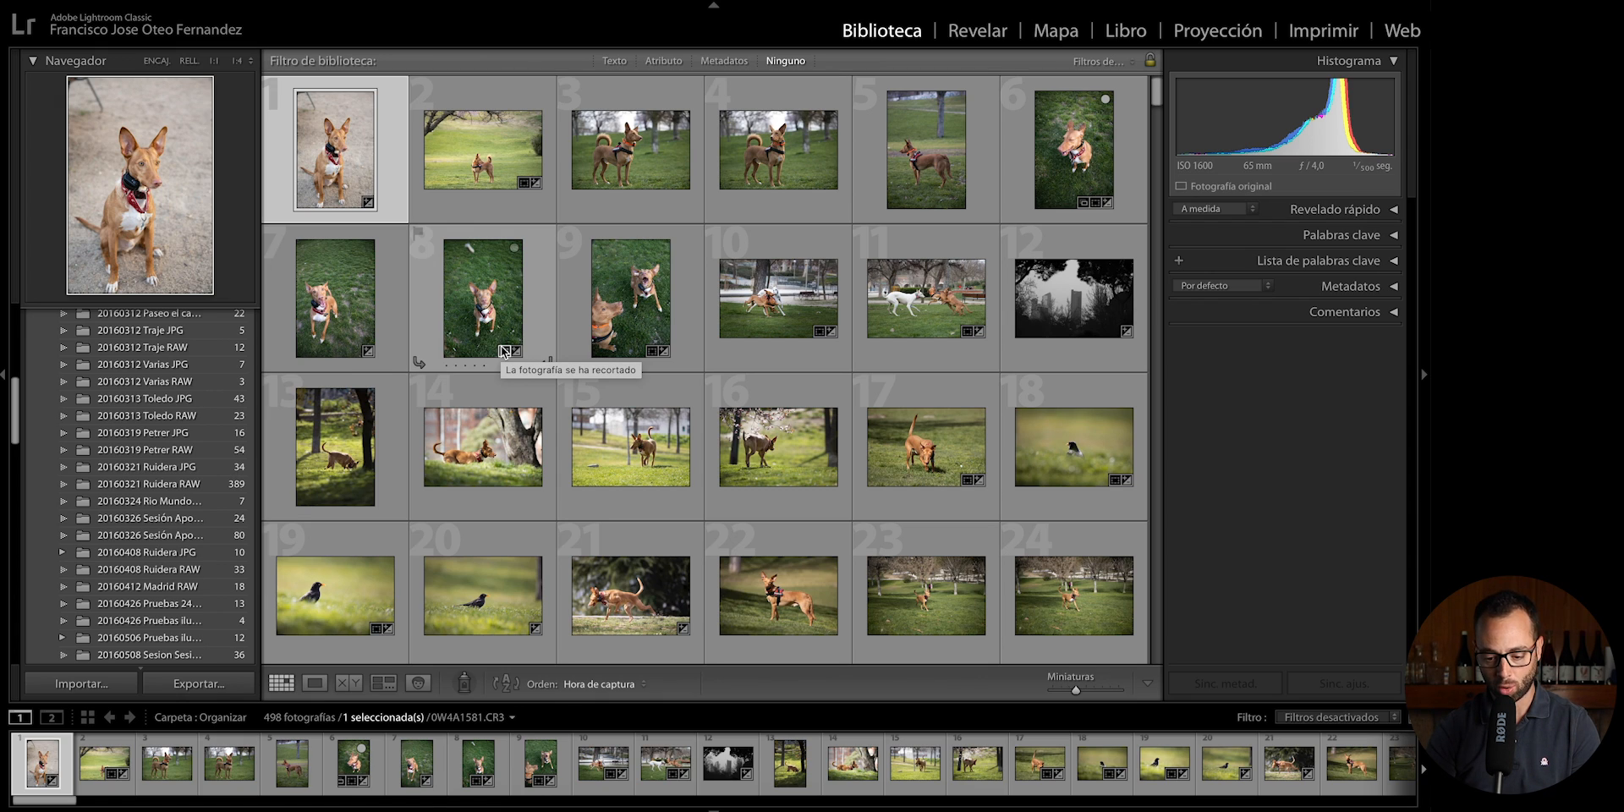
- Start a photo and video import with the 2015 folder inside Fotografía on the LaCie drive as source
left_click(182, 1)
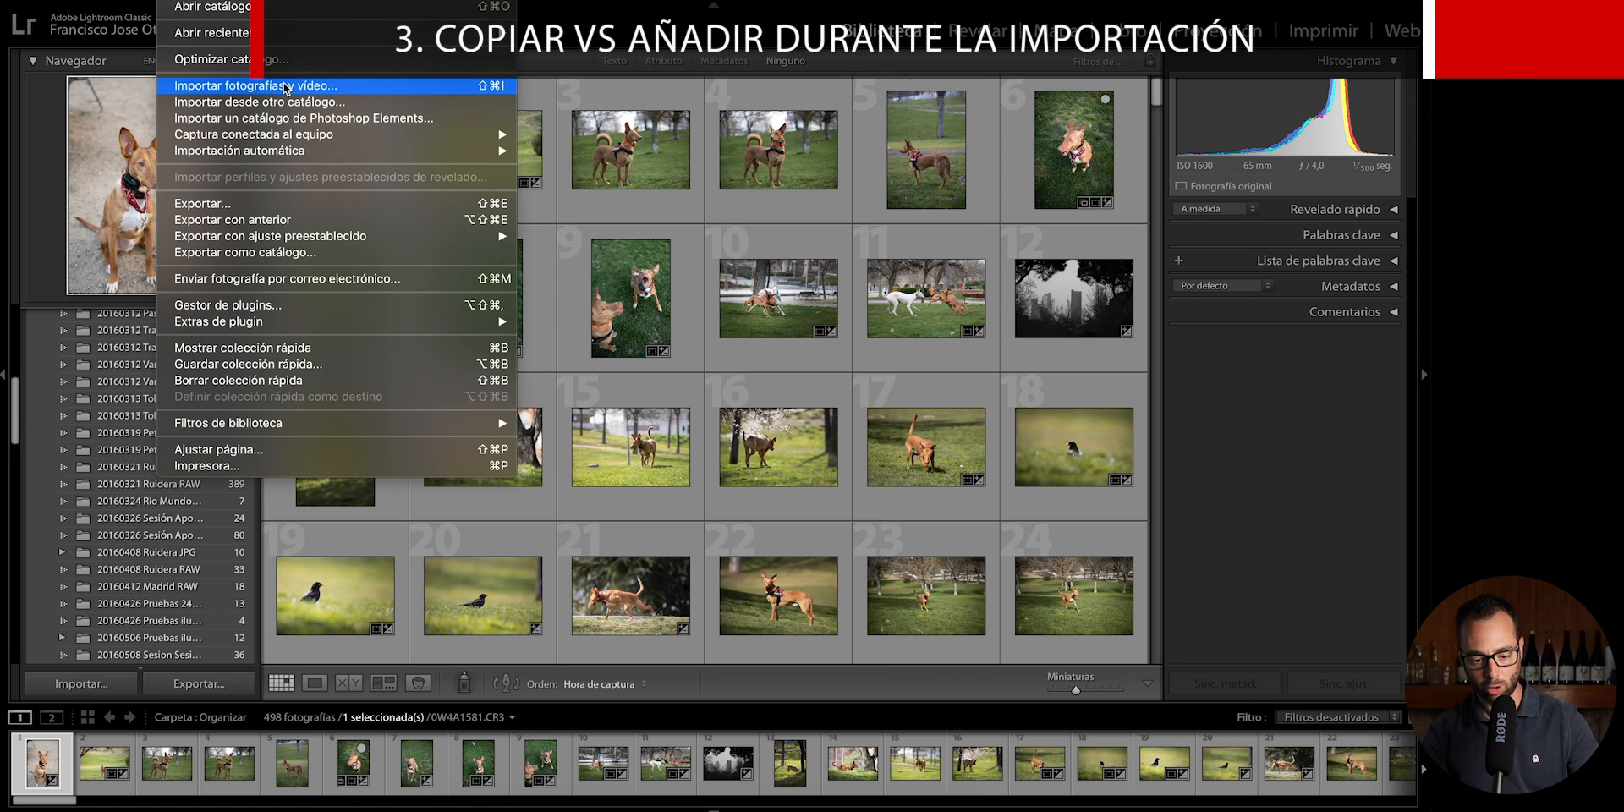
left_click(285, 87)
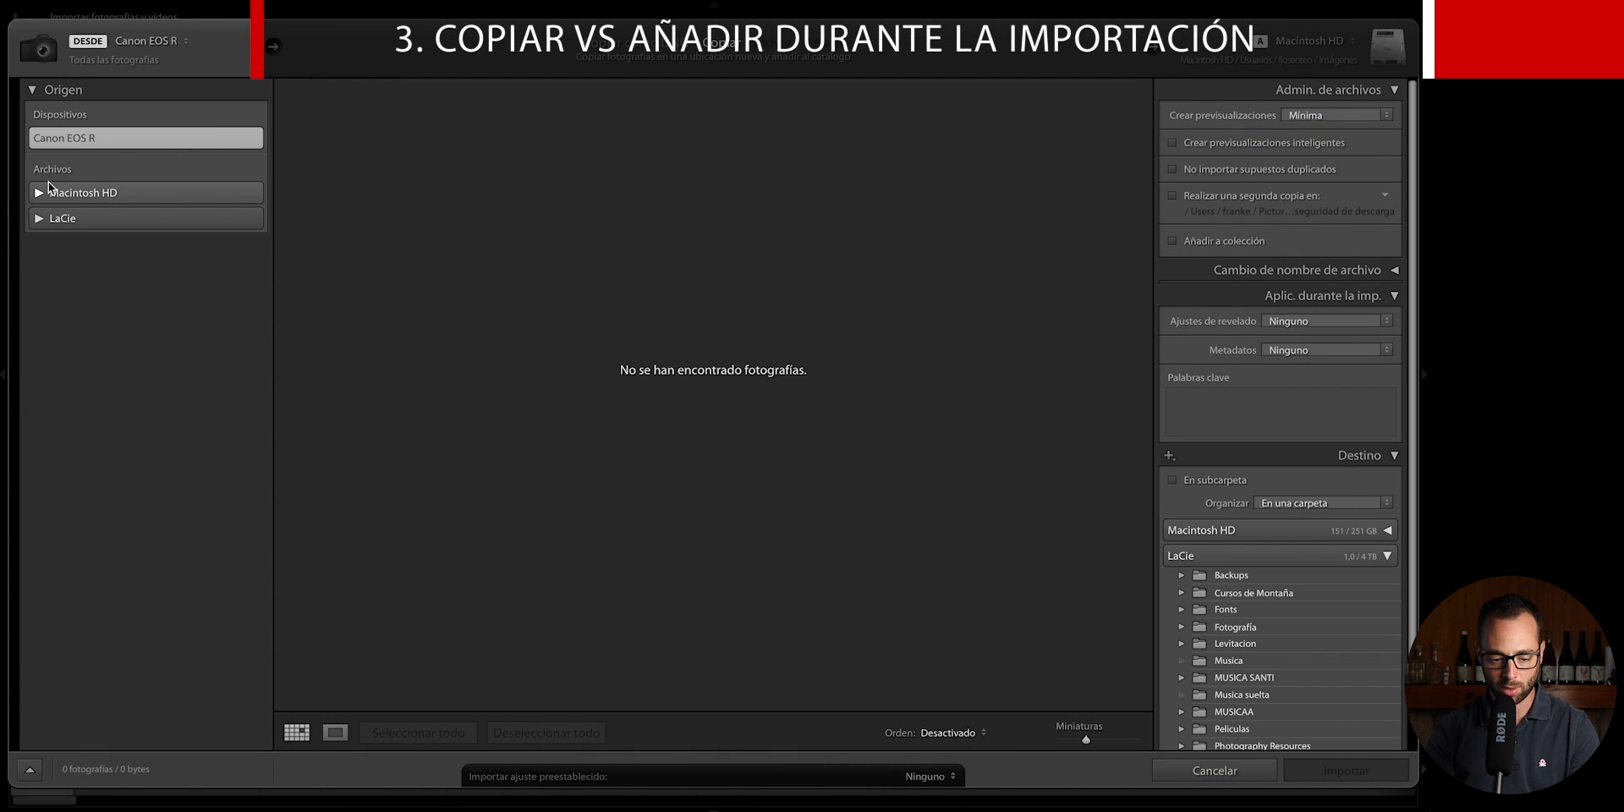
left_click(38, 218)
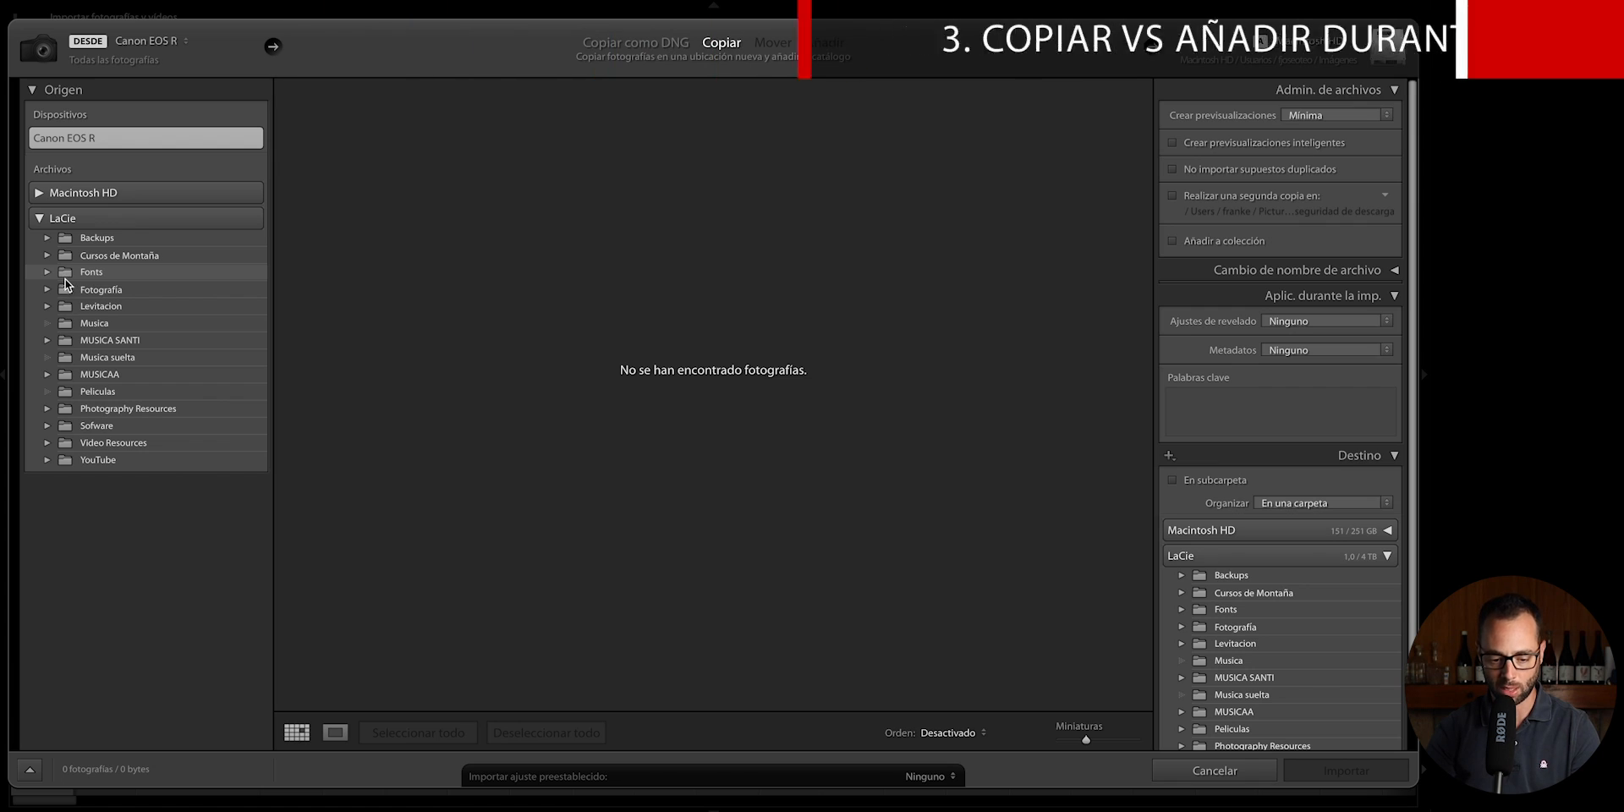
left_click(48, 290)
left_click(100, 306)
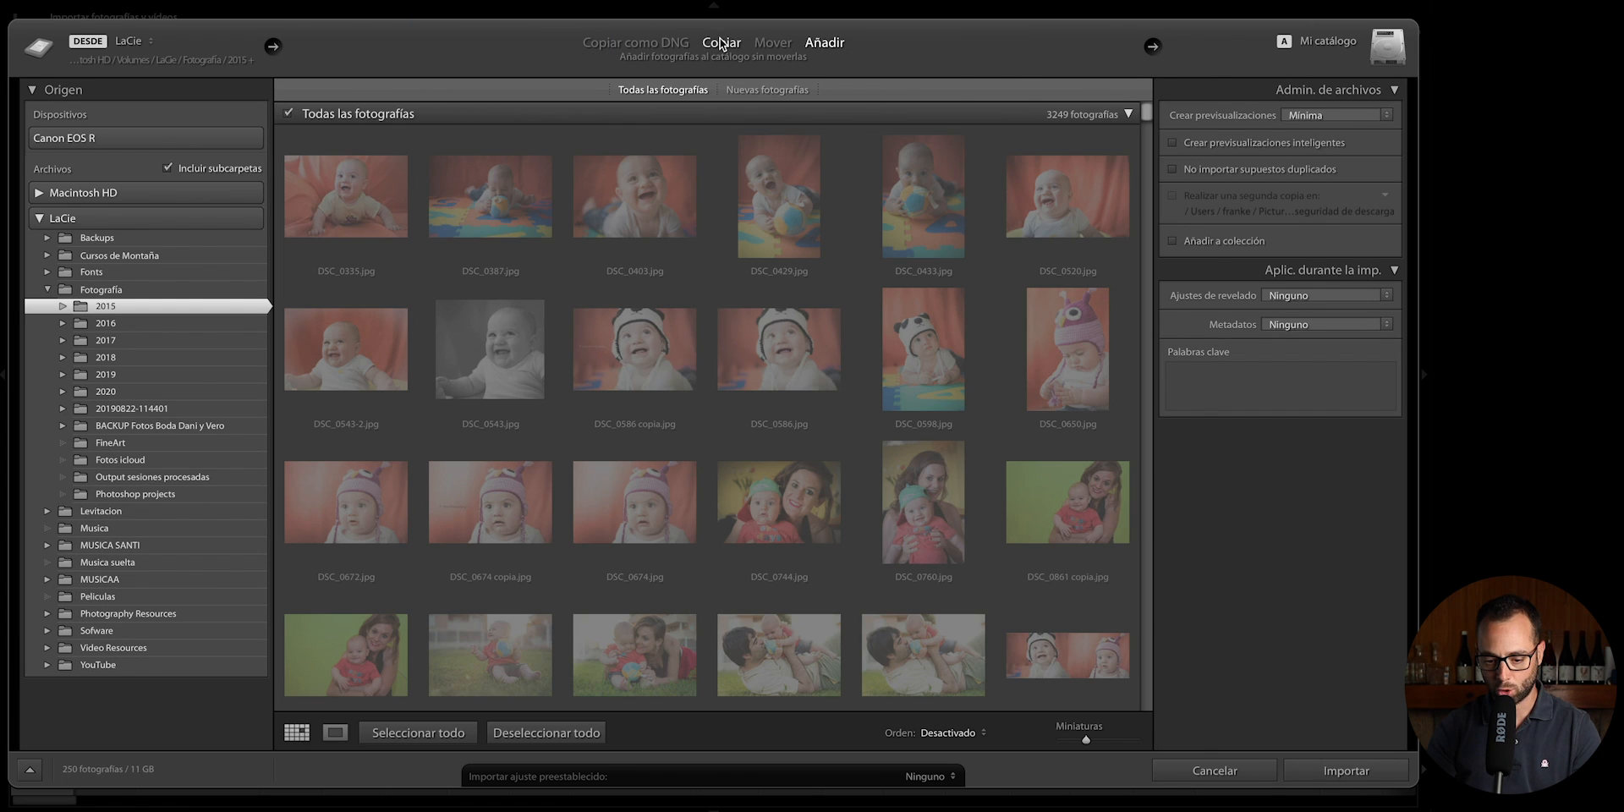
- Compare the Copiar and Añadir import methods by switching between them, ending on Añadir
left_click(723, 42)
left_click(841, 44)
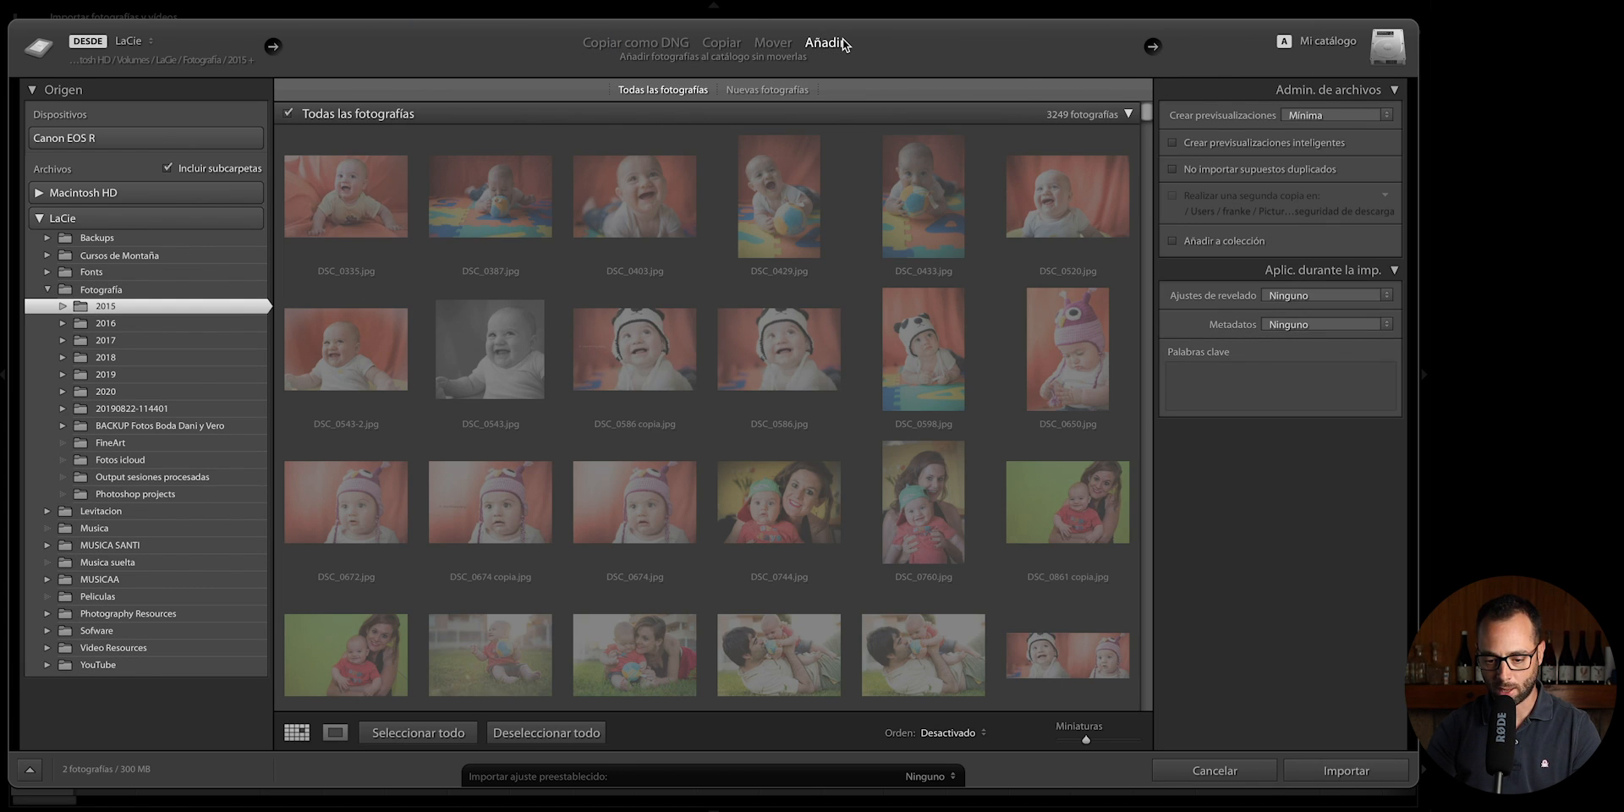
left_click(724, 44)
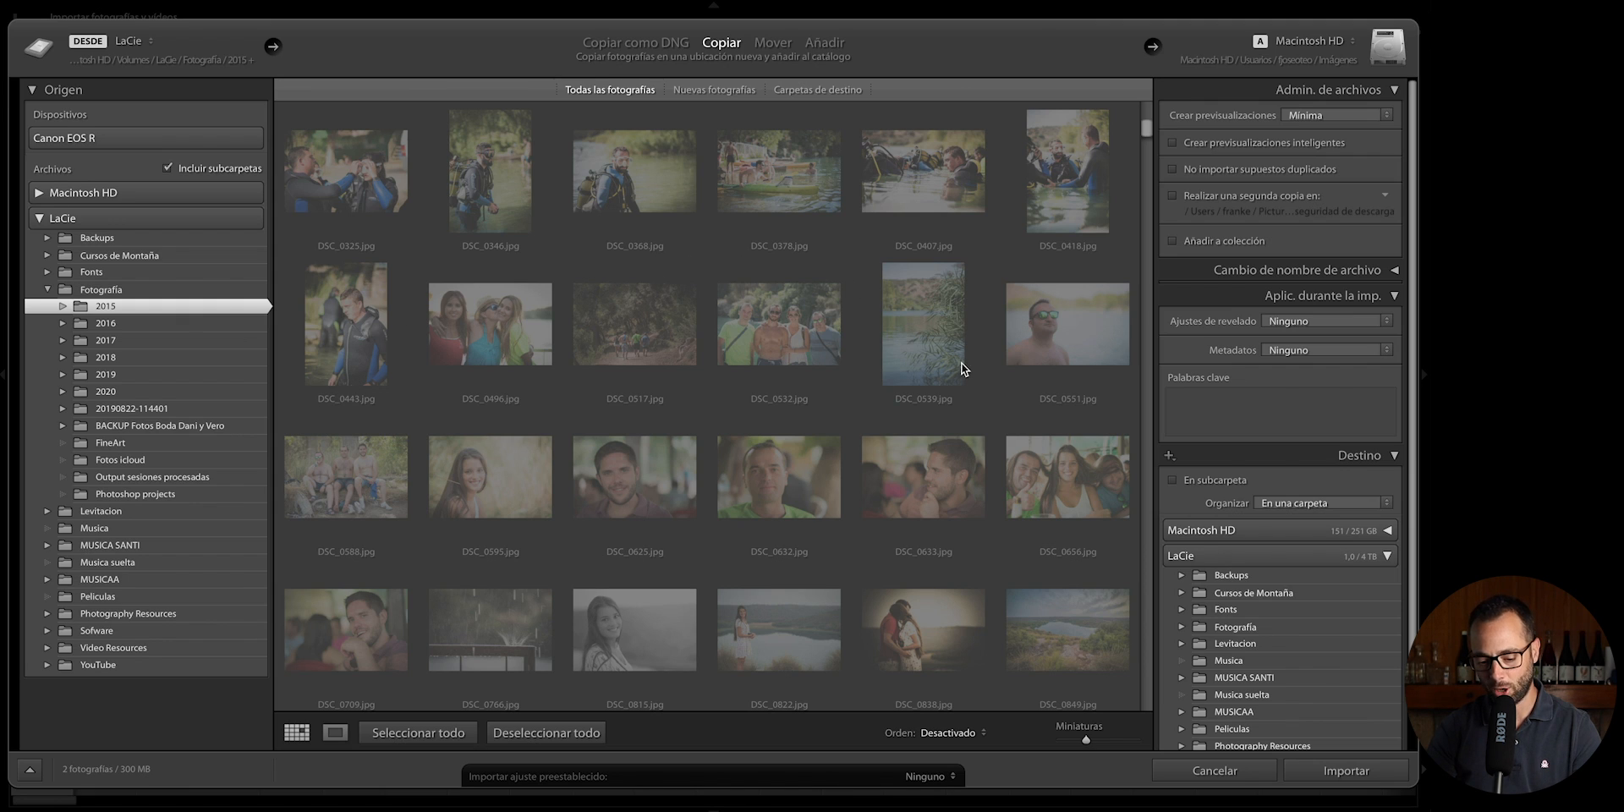
left_click(818, 42)
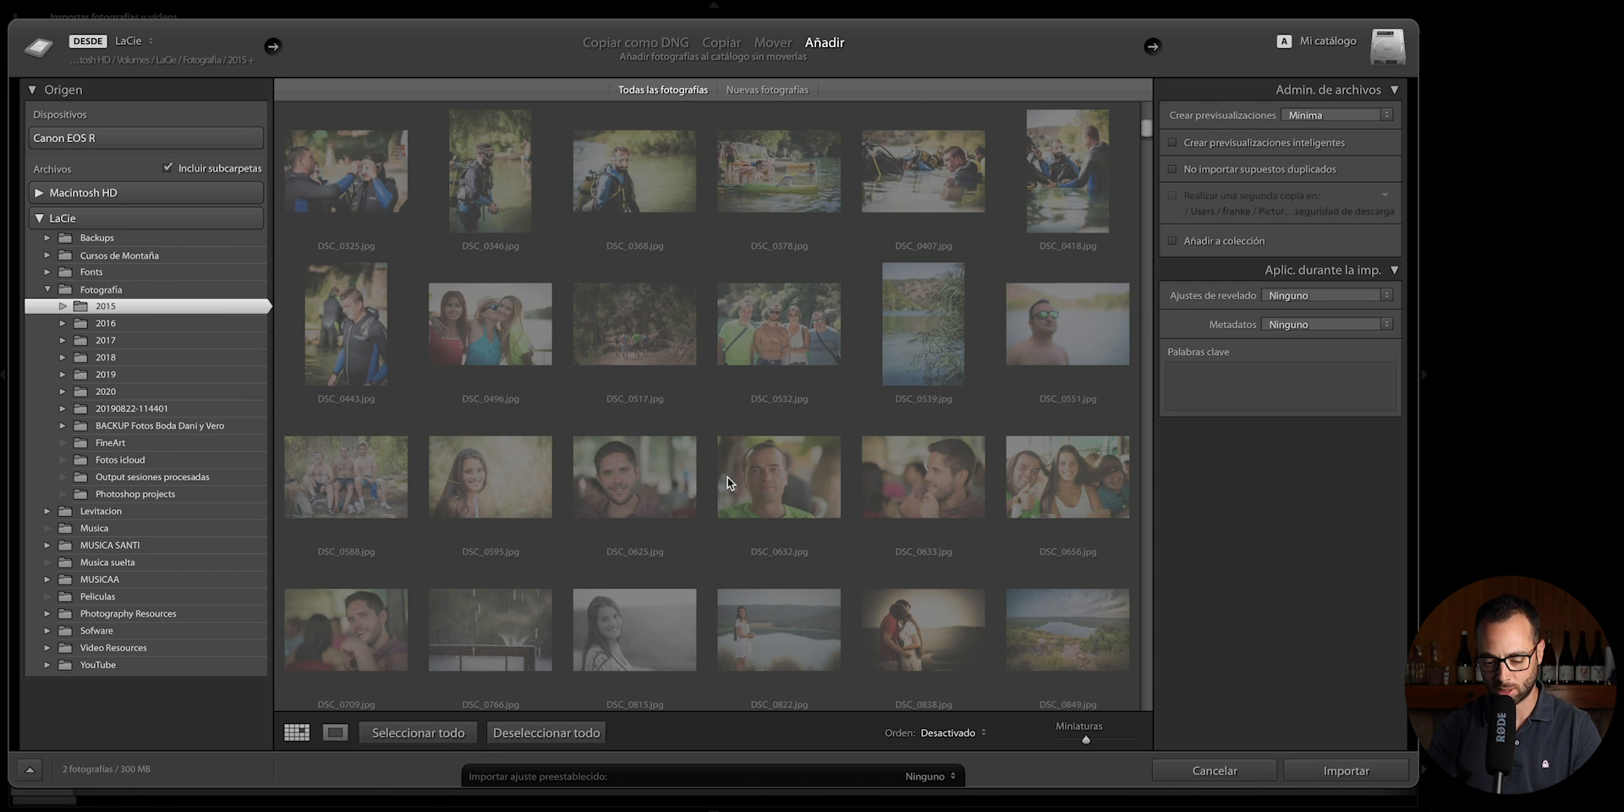
mouse_move(727, 476)
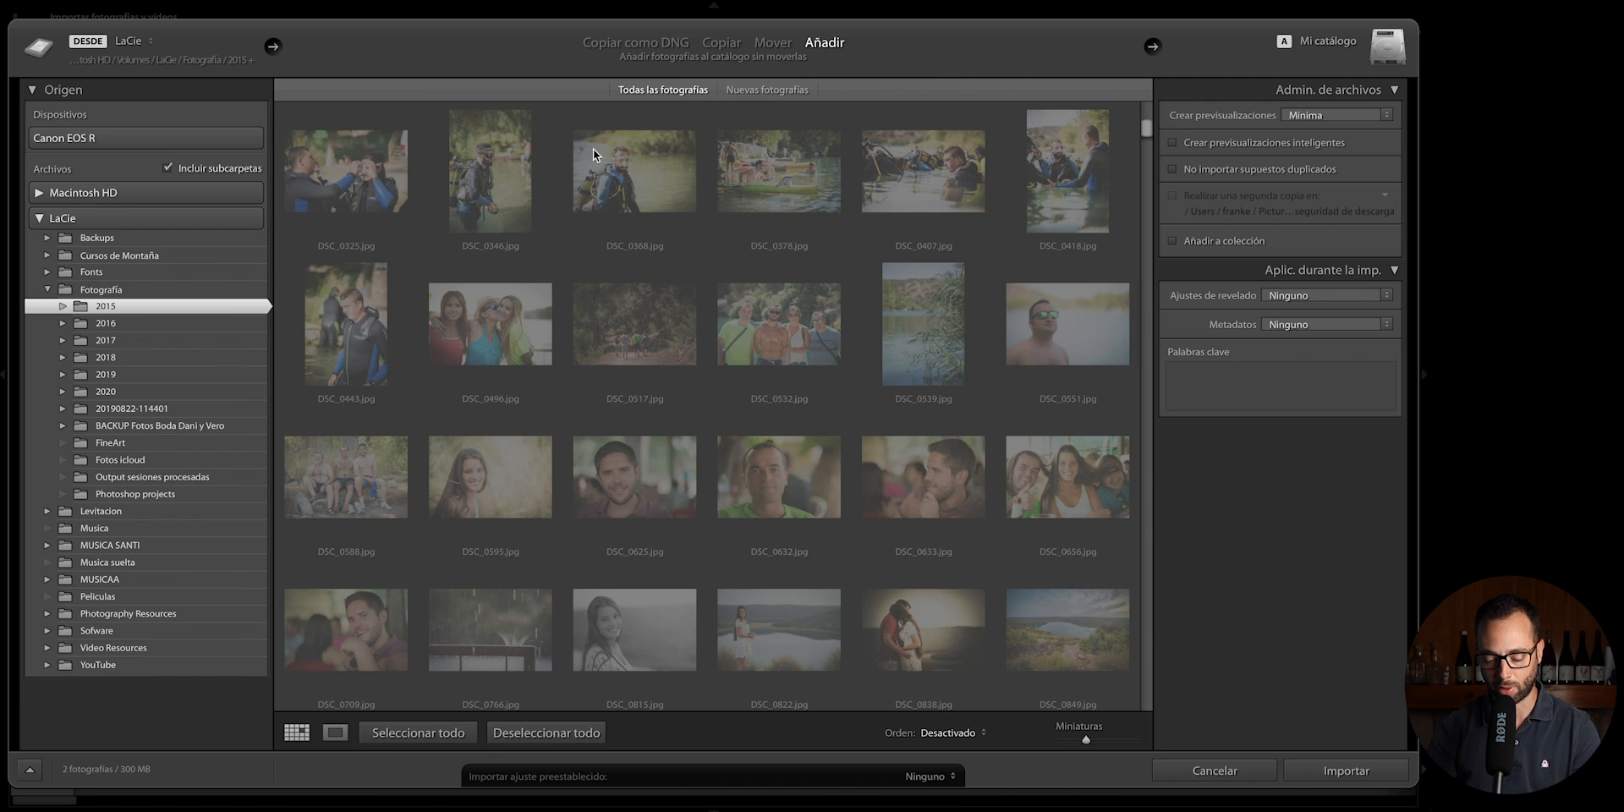
- Set the import method to Copiar with a destination subfolder named "20200602 Fotos de prueba"
left_click(721, 42)
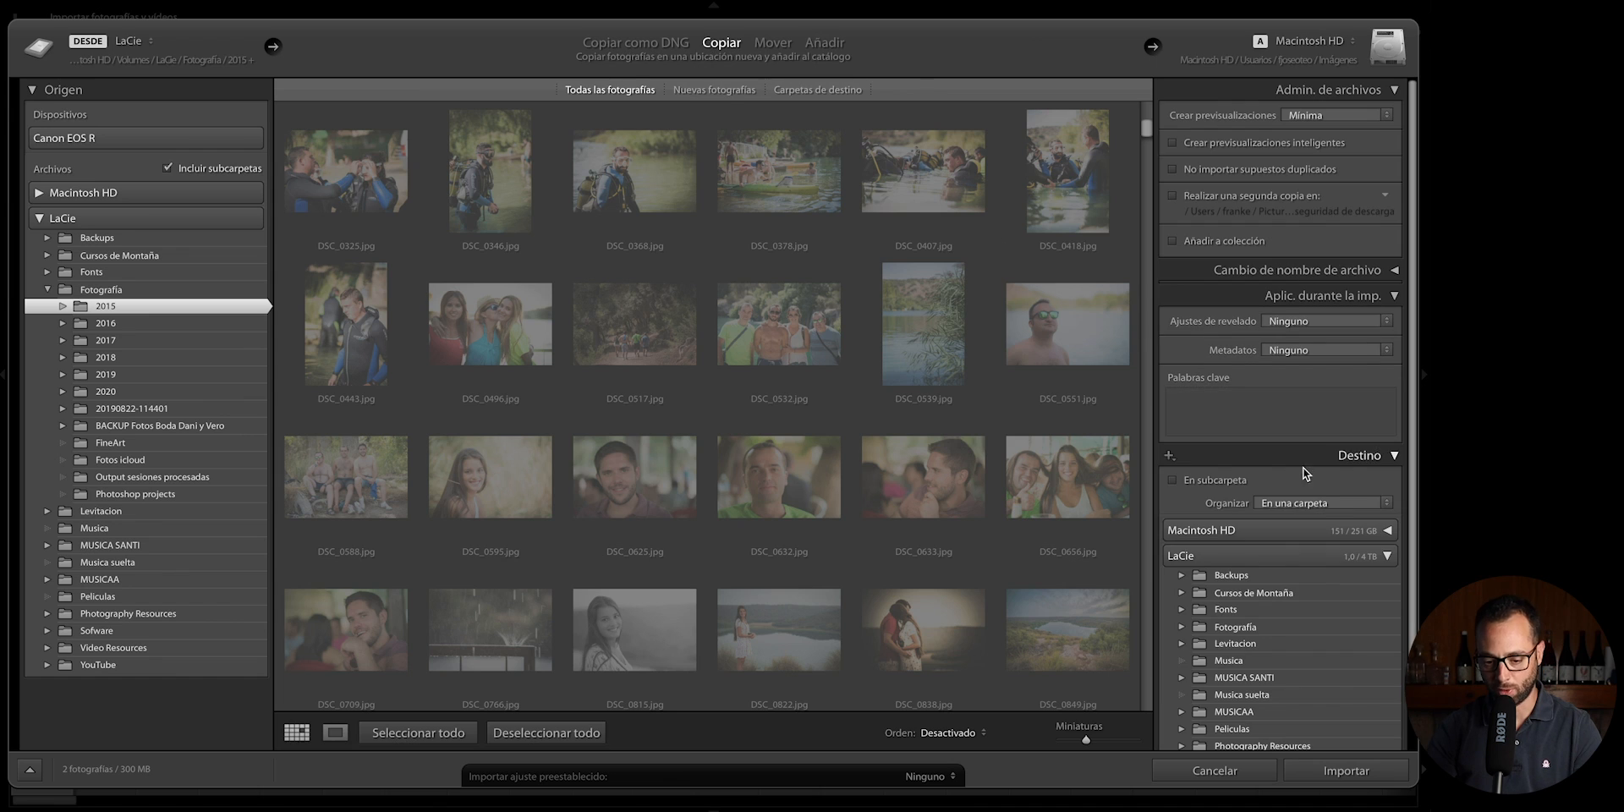
left_click(1217, 480)
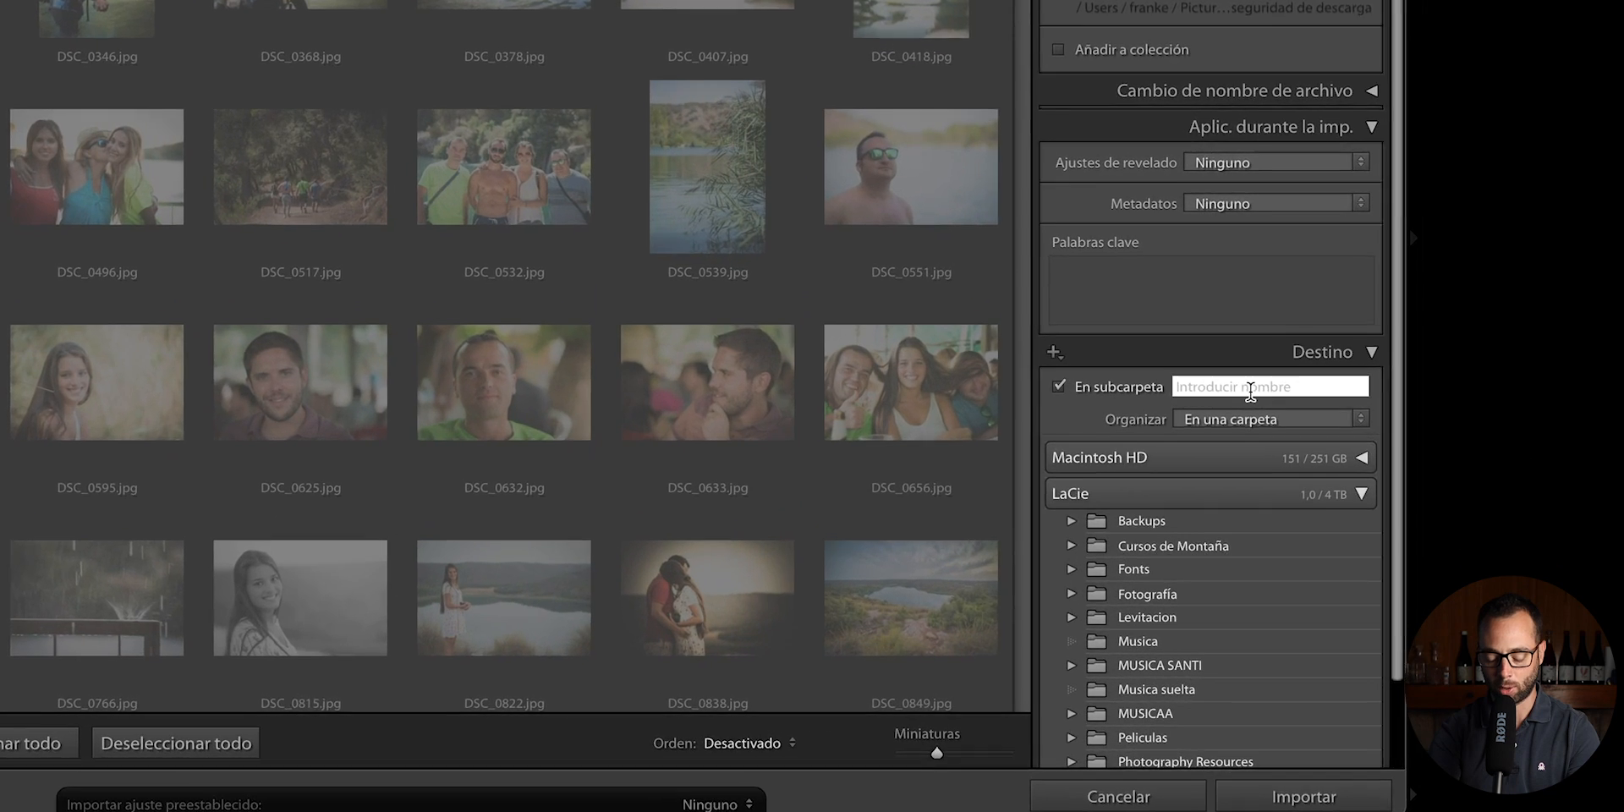
type("20")
type("2006")
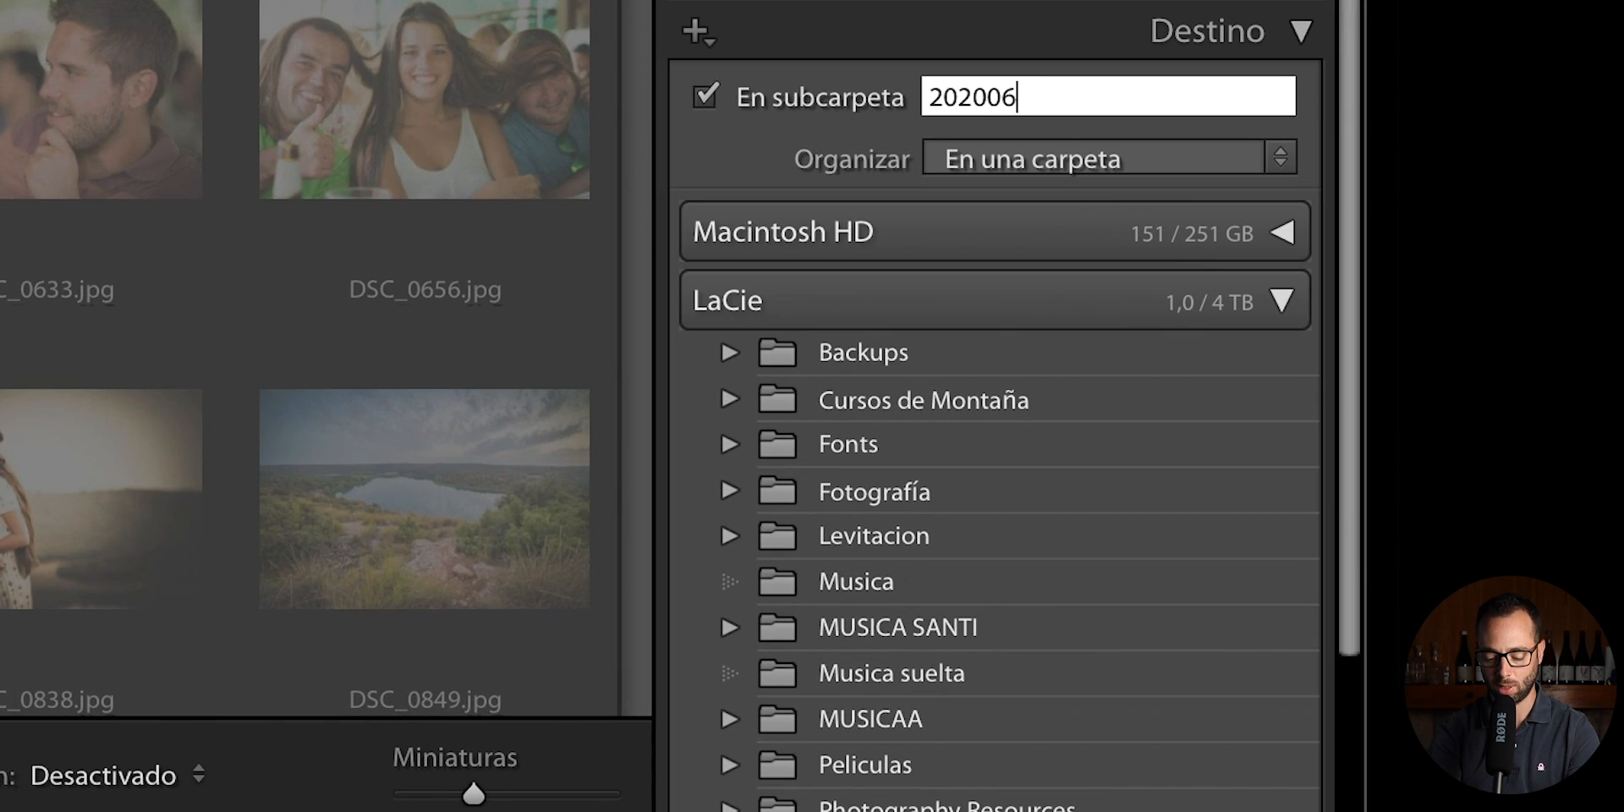
type("02 ")
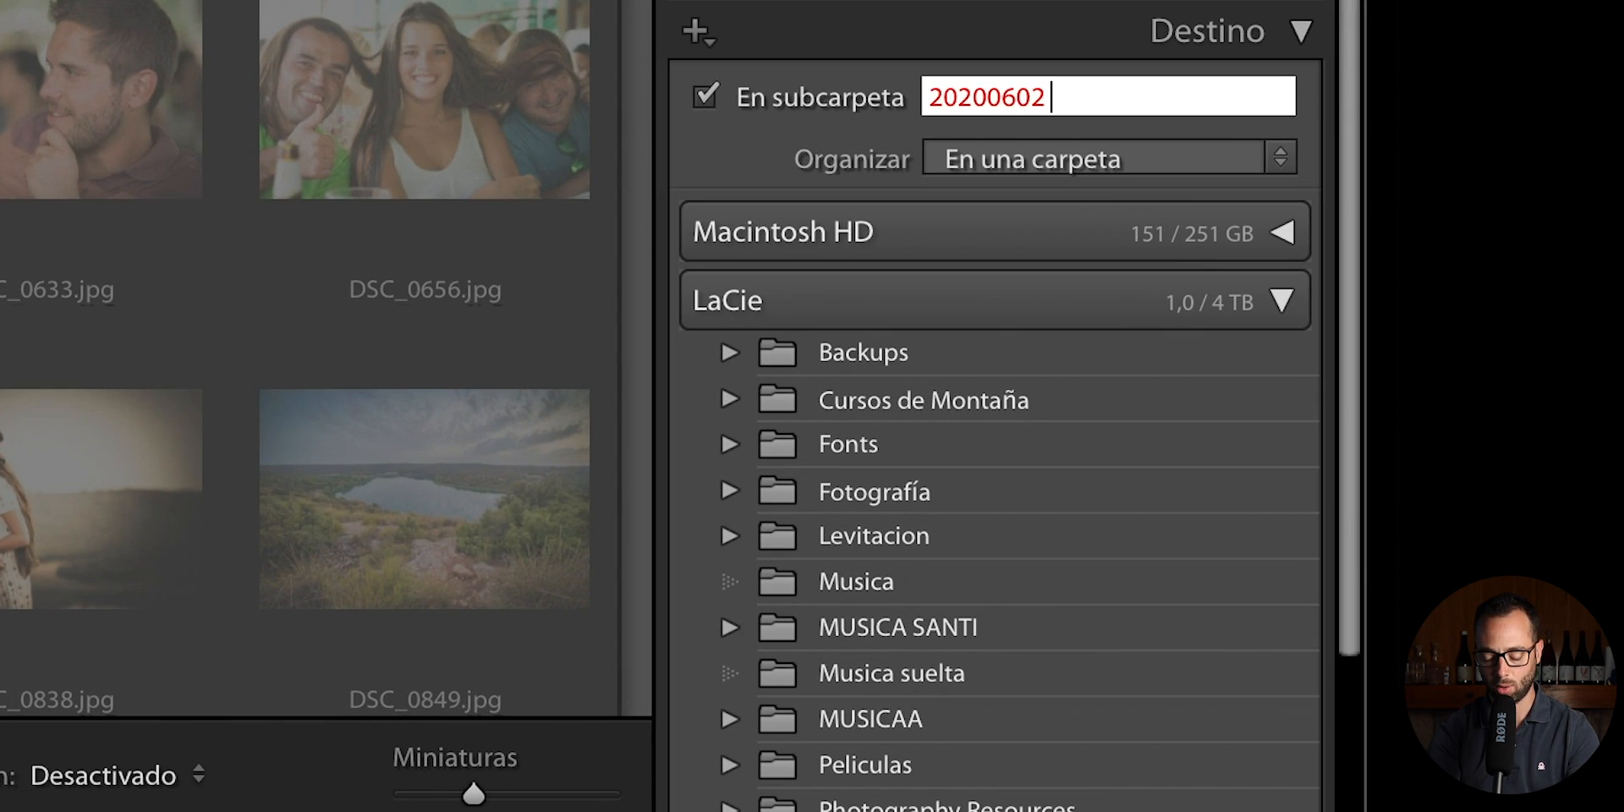
type("Fotos de prueb")
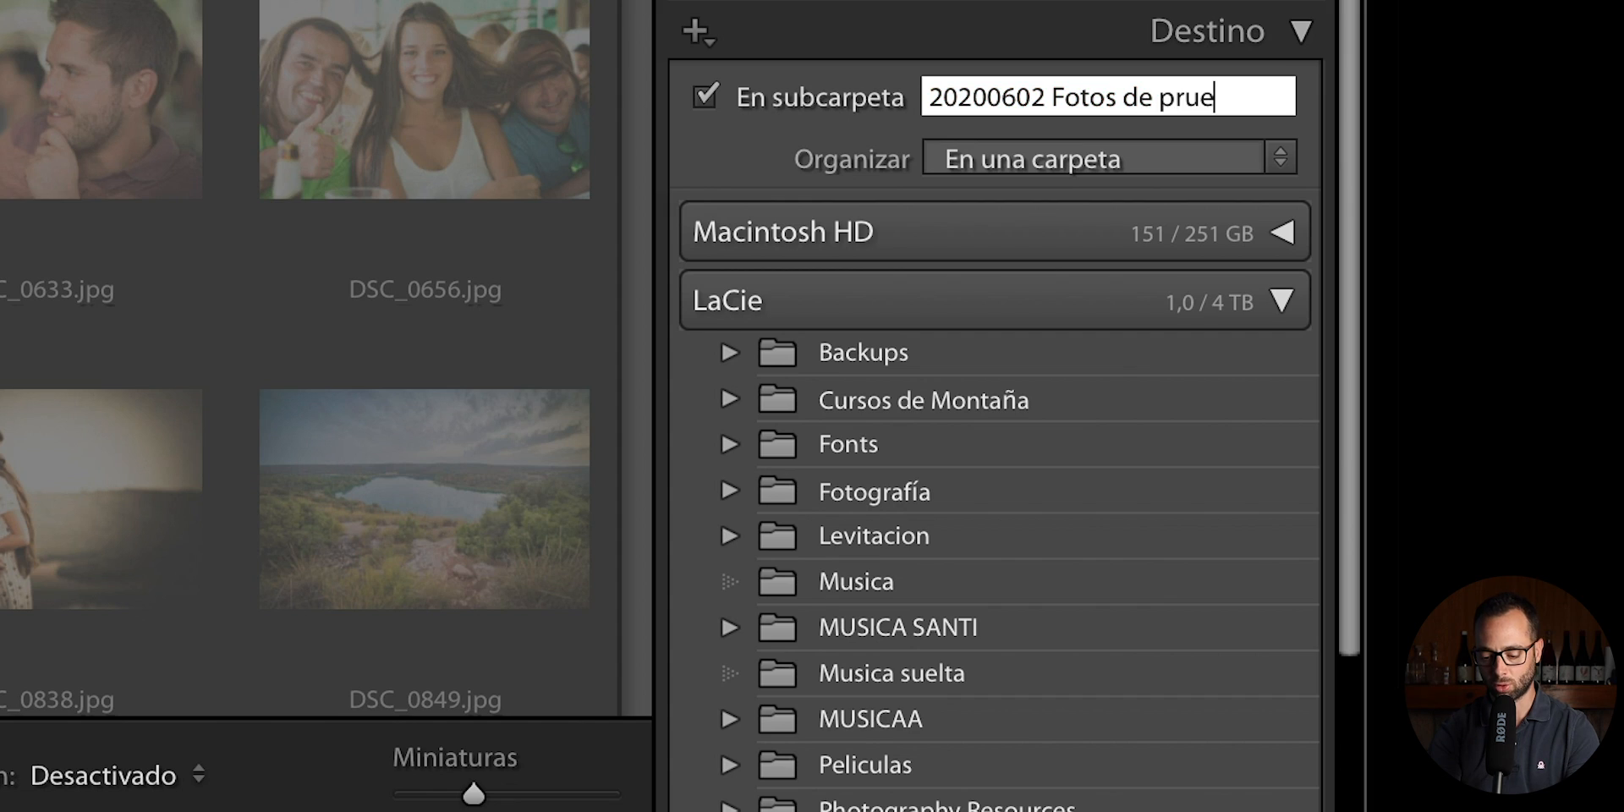
type("a")
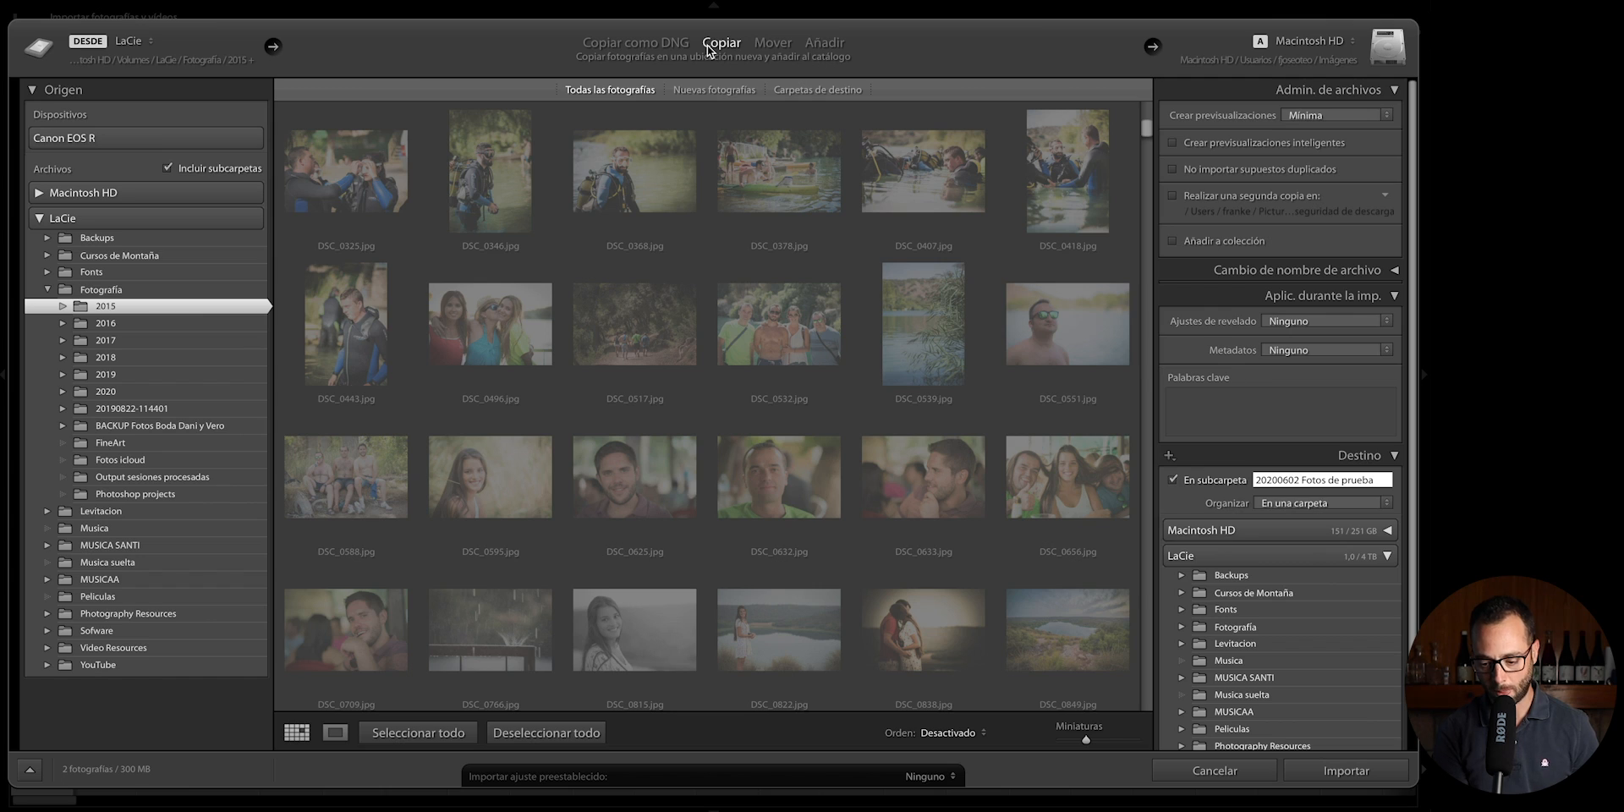
- Review the Ajustes de revelado presets offered with the Añadir import method and cancel the import
left_click(811, 44)
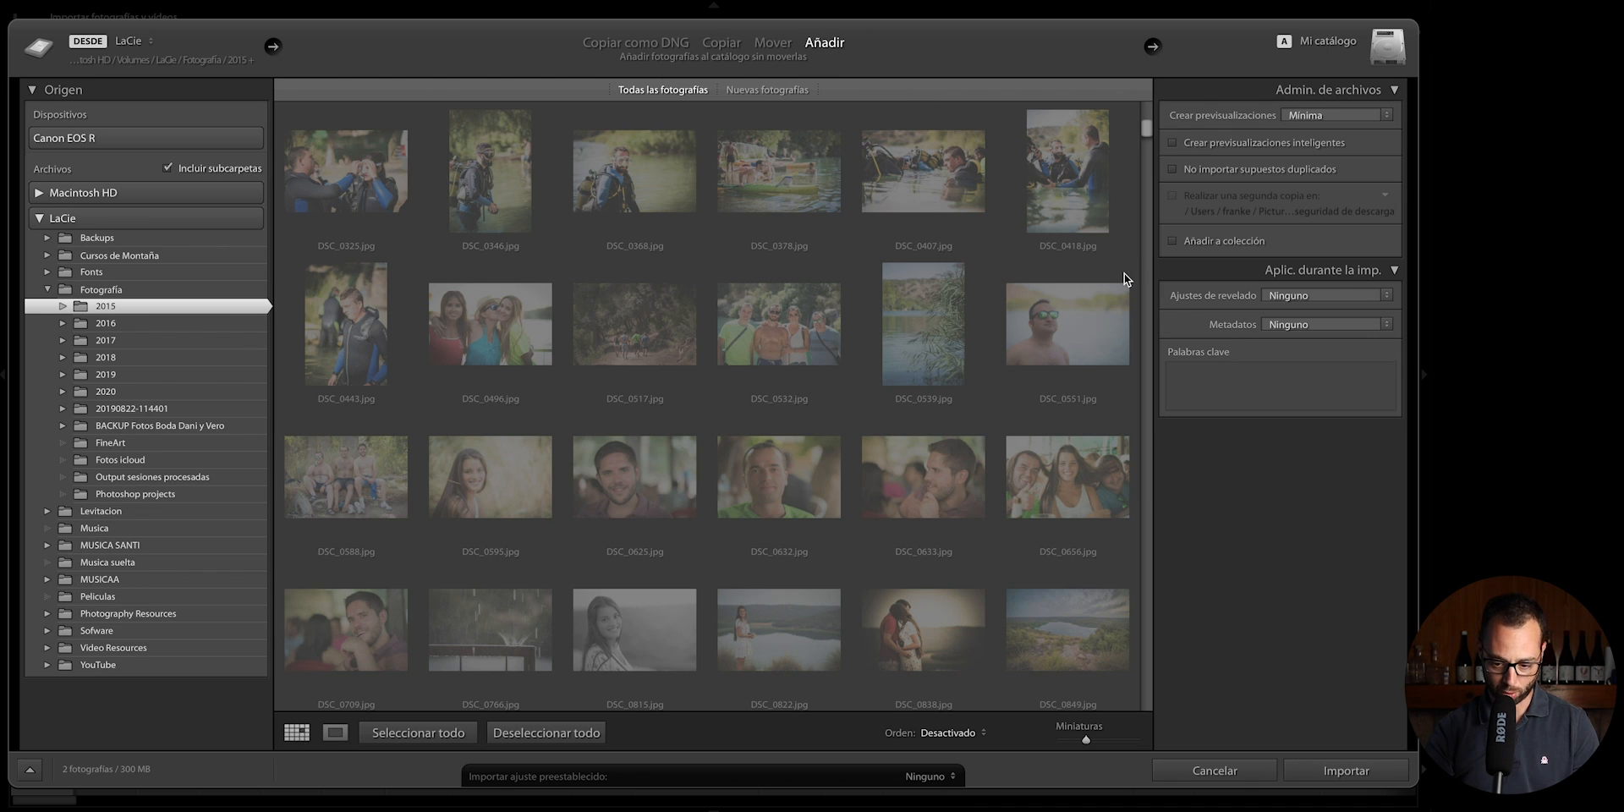
mouse_move(1125, 279)
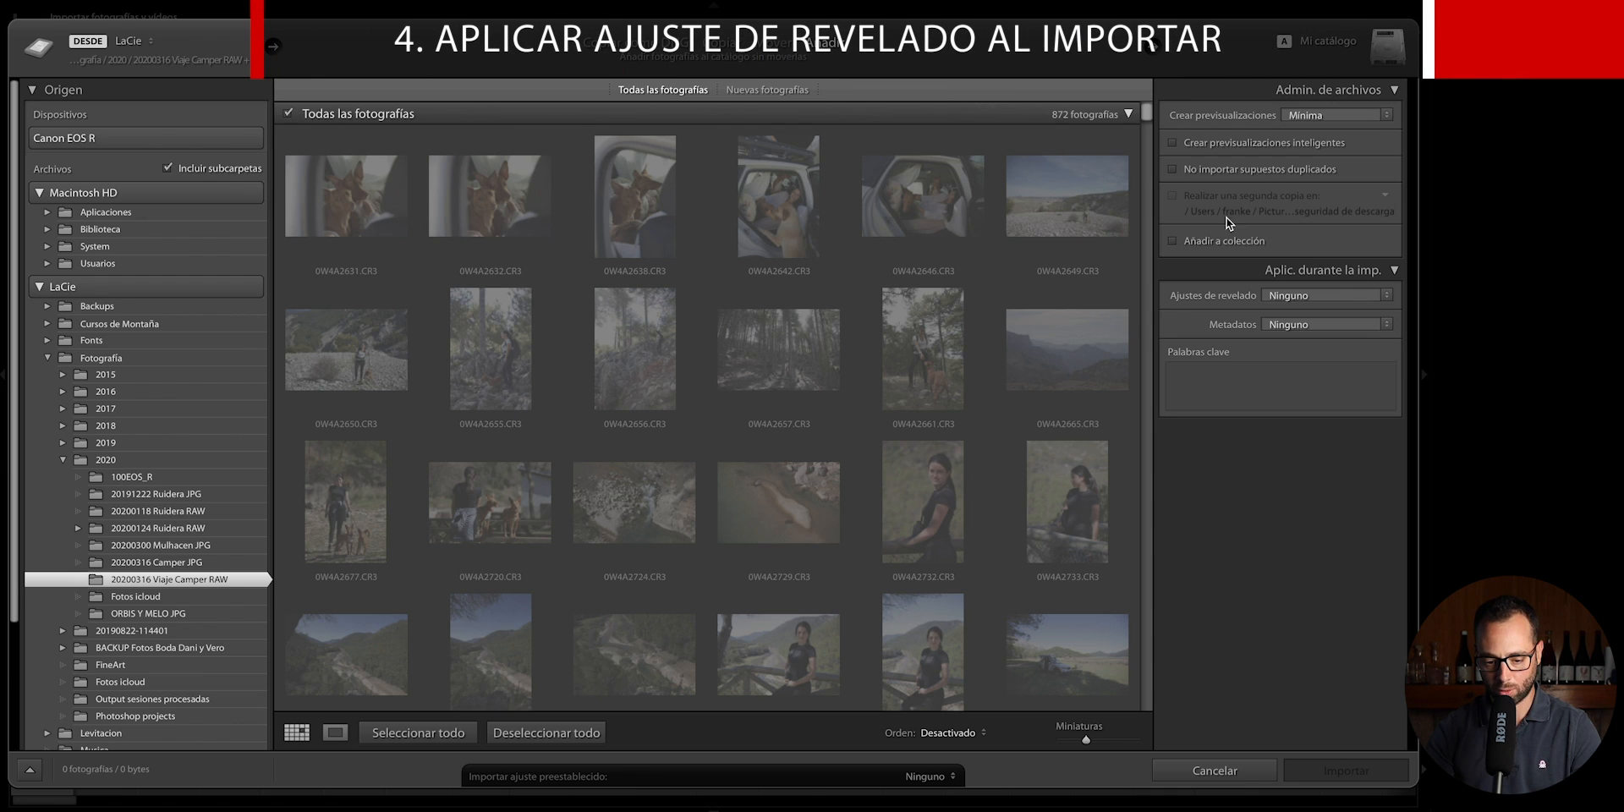
left_click(1336, 291)
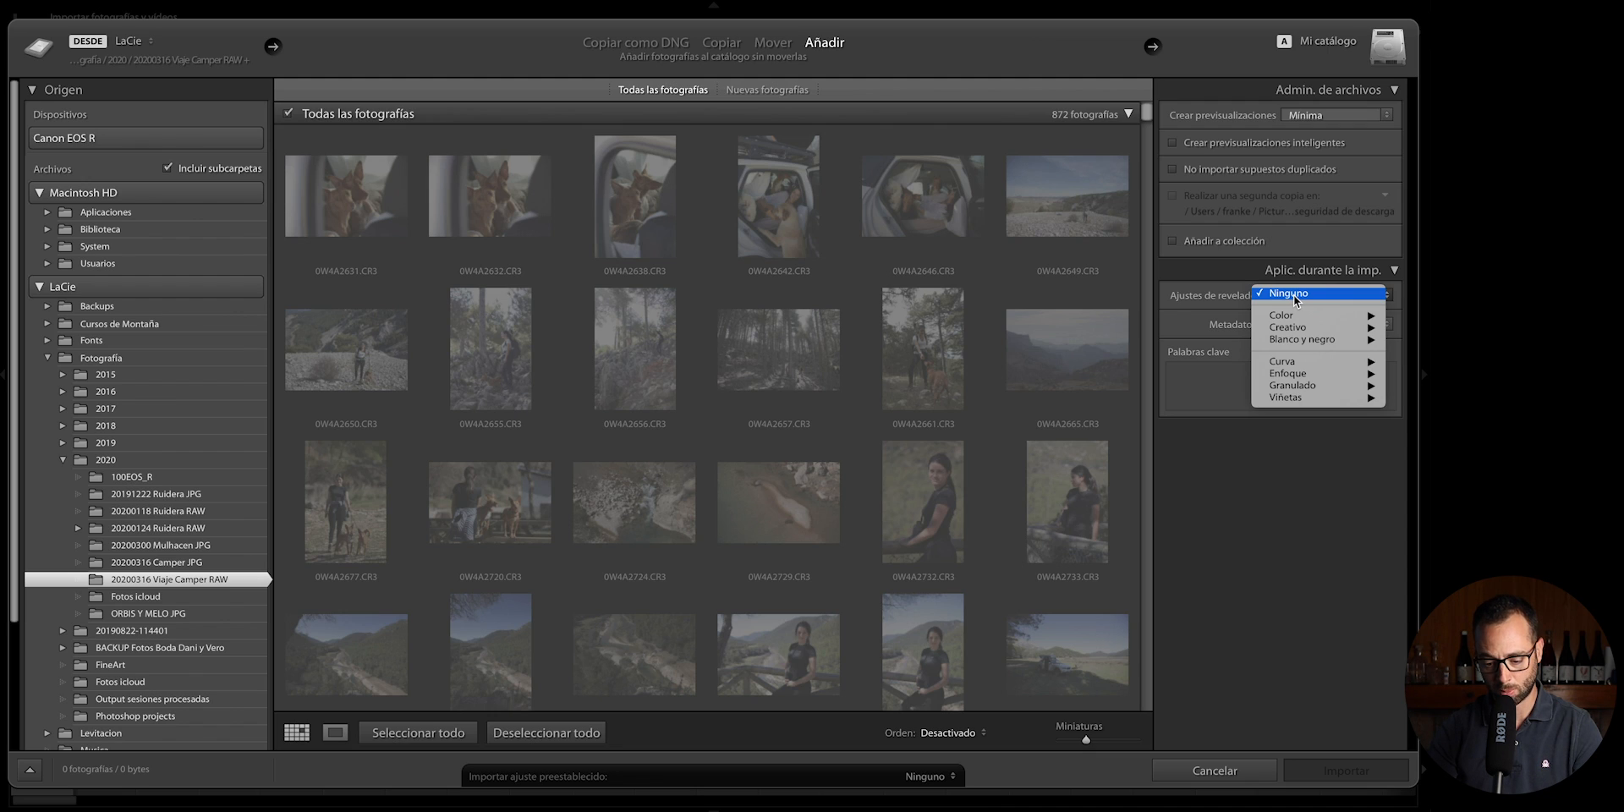
left_click(1299, 606)
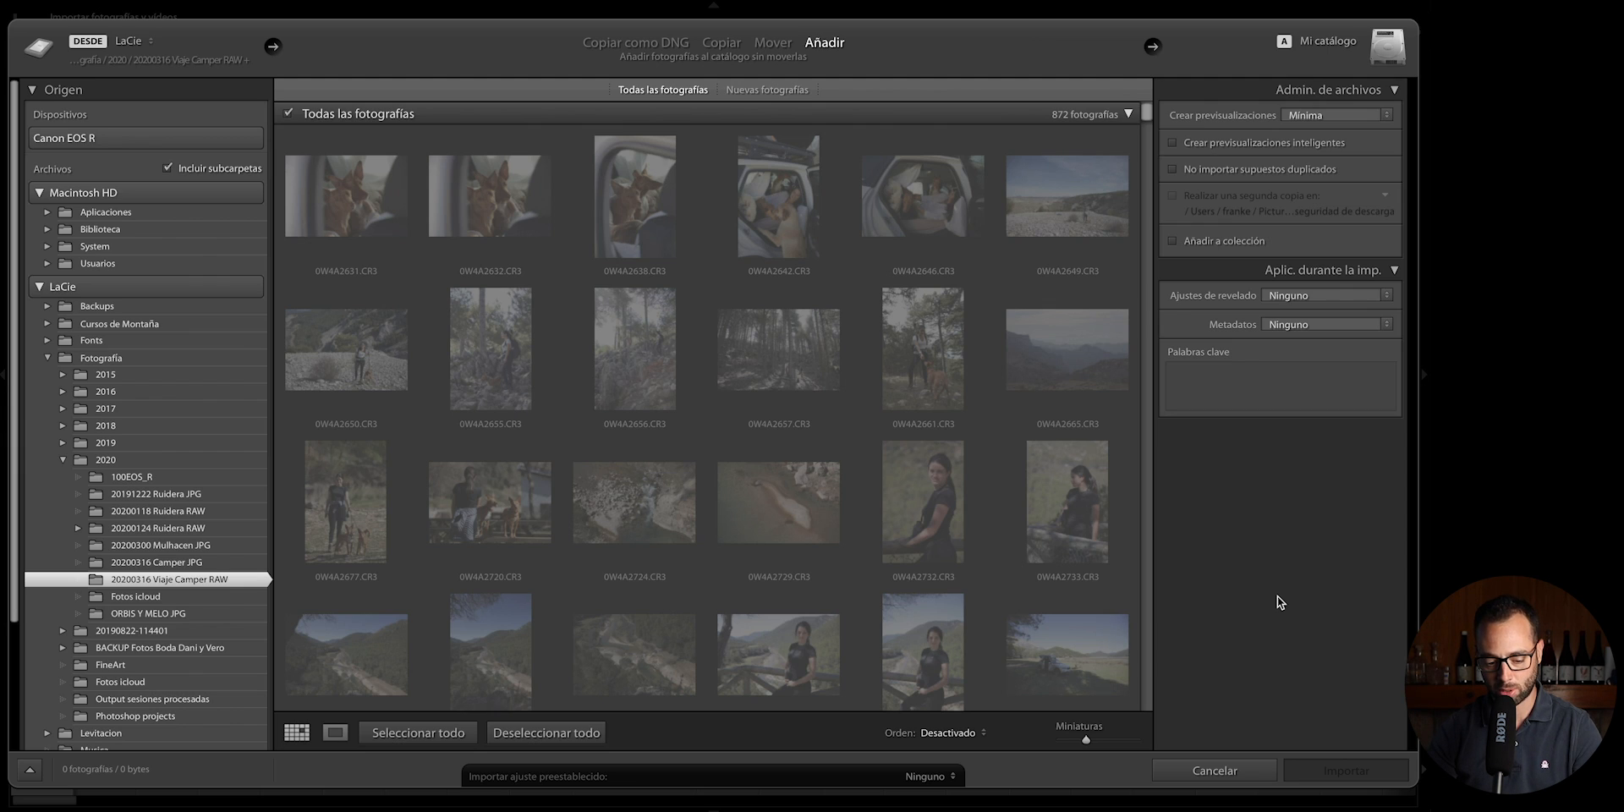
left_click(1230, 773)
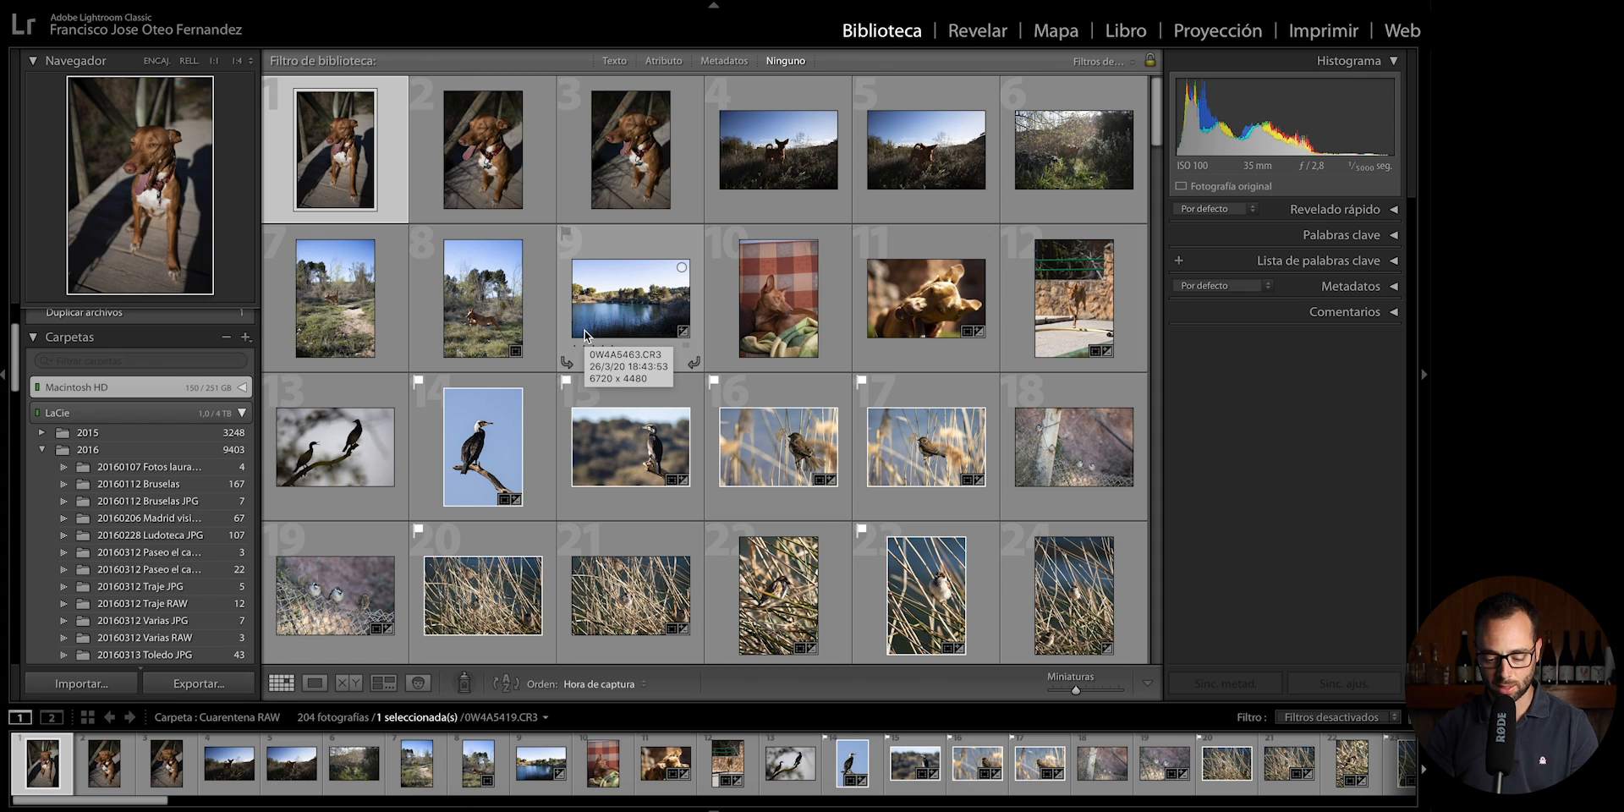
- Open the first photo of the Cuarentena RAW folder in loupe view and flag the first two photos as rejected
double_click(364, 187)
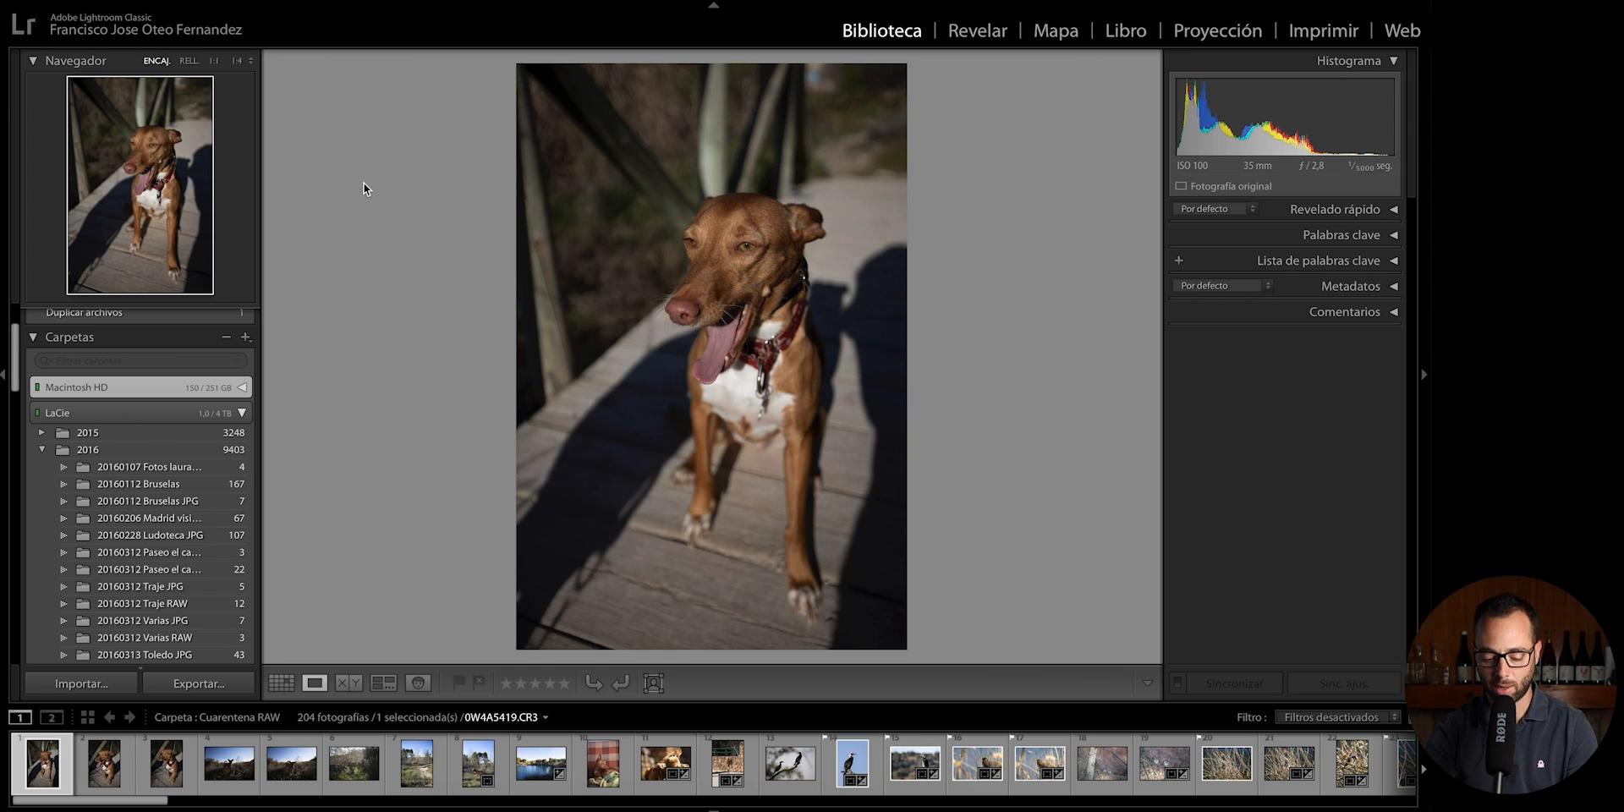
key("x")
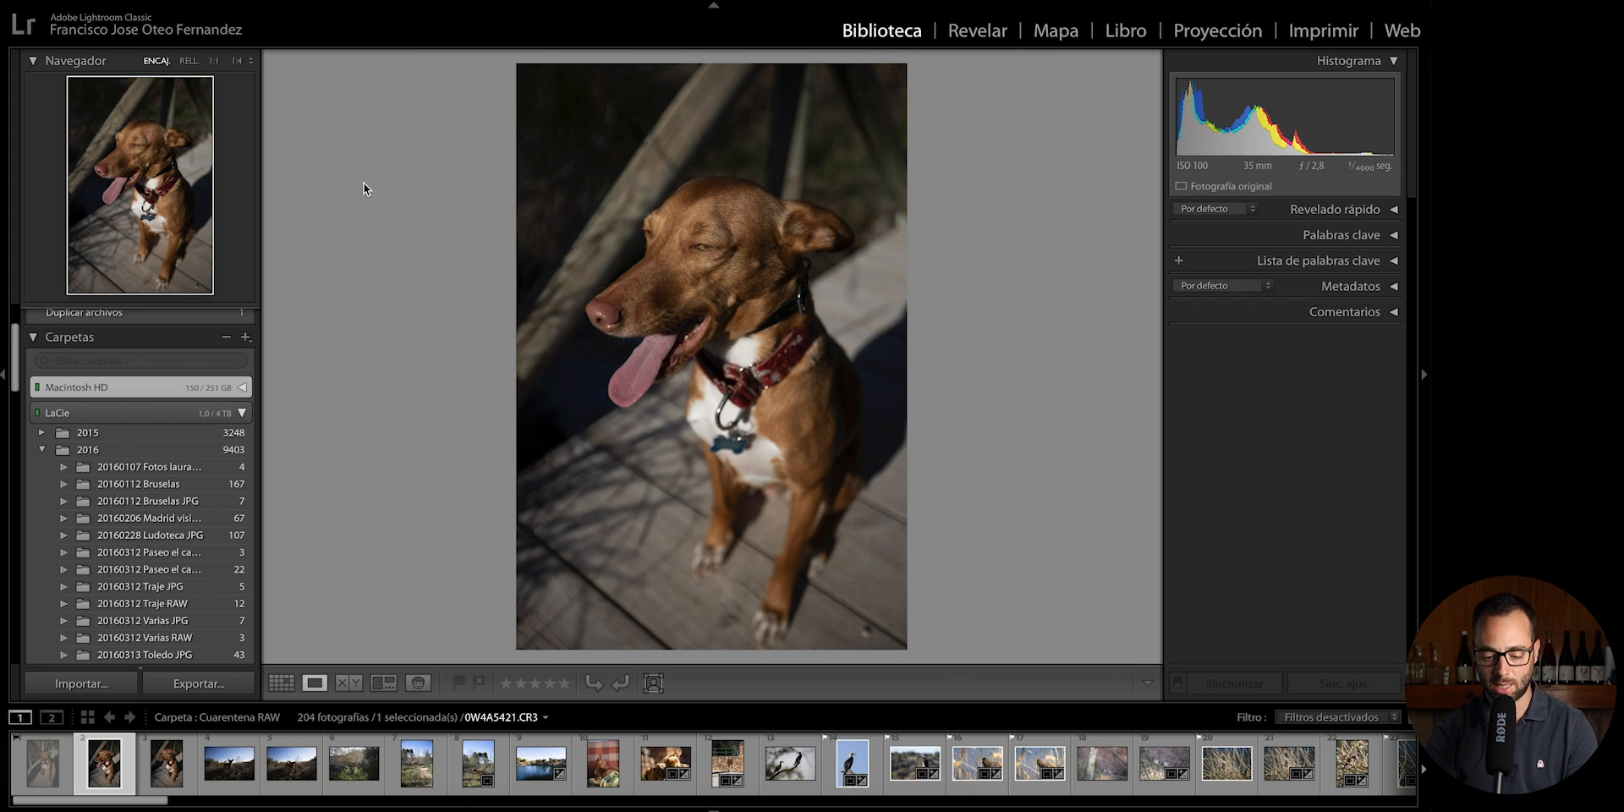
key("x")
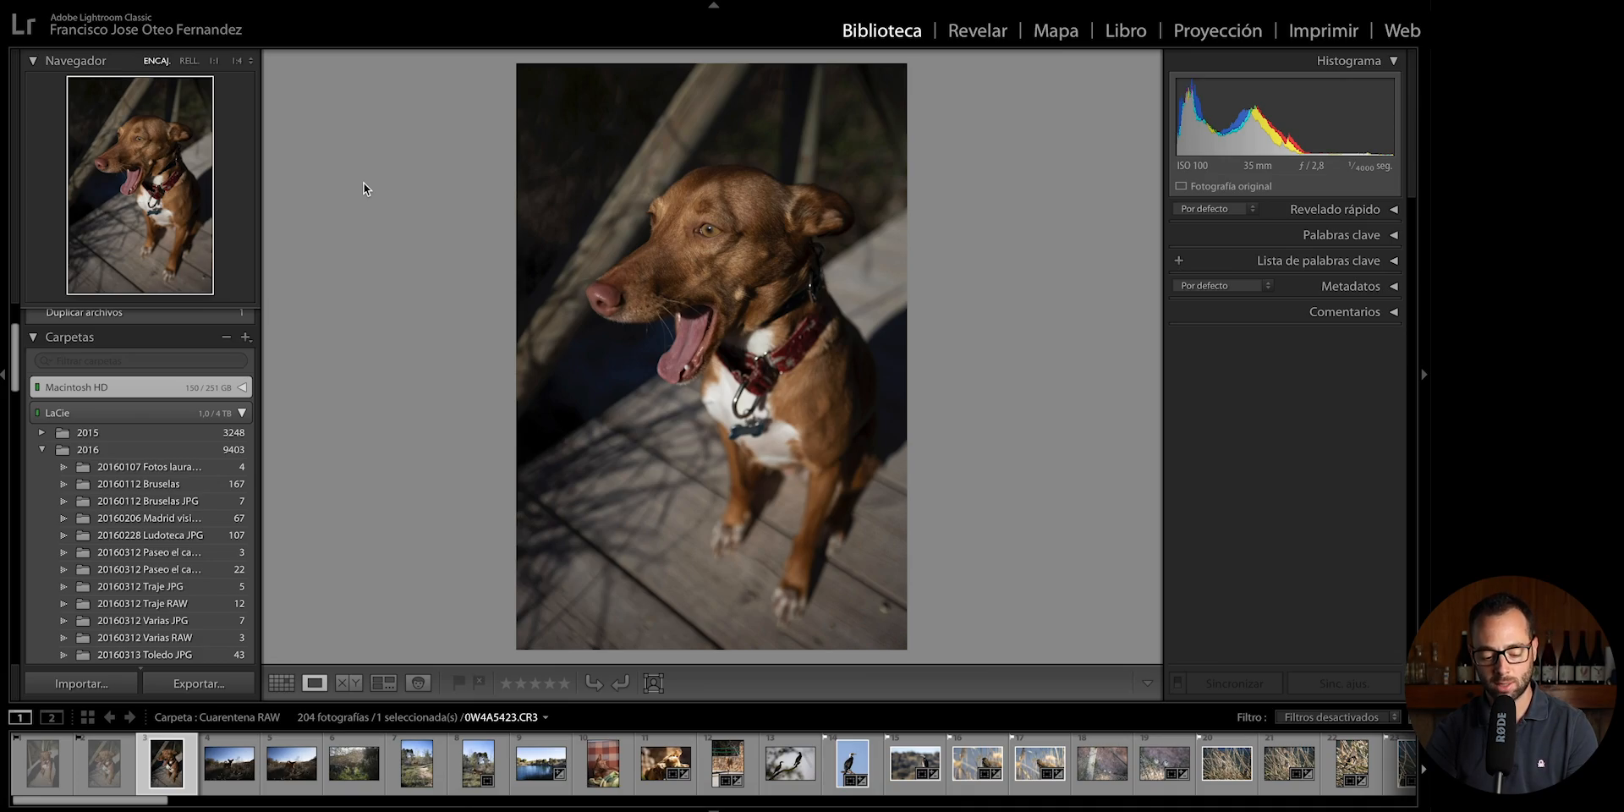
- Flag the third photo as a pick, request deletion of the rejected photos, cancel the deletion and turn the filter off
key("p")
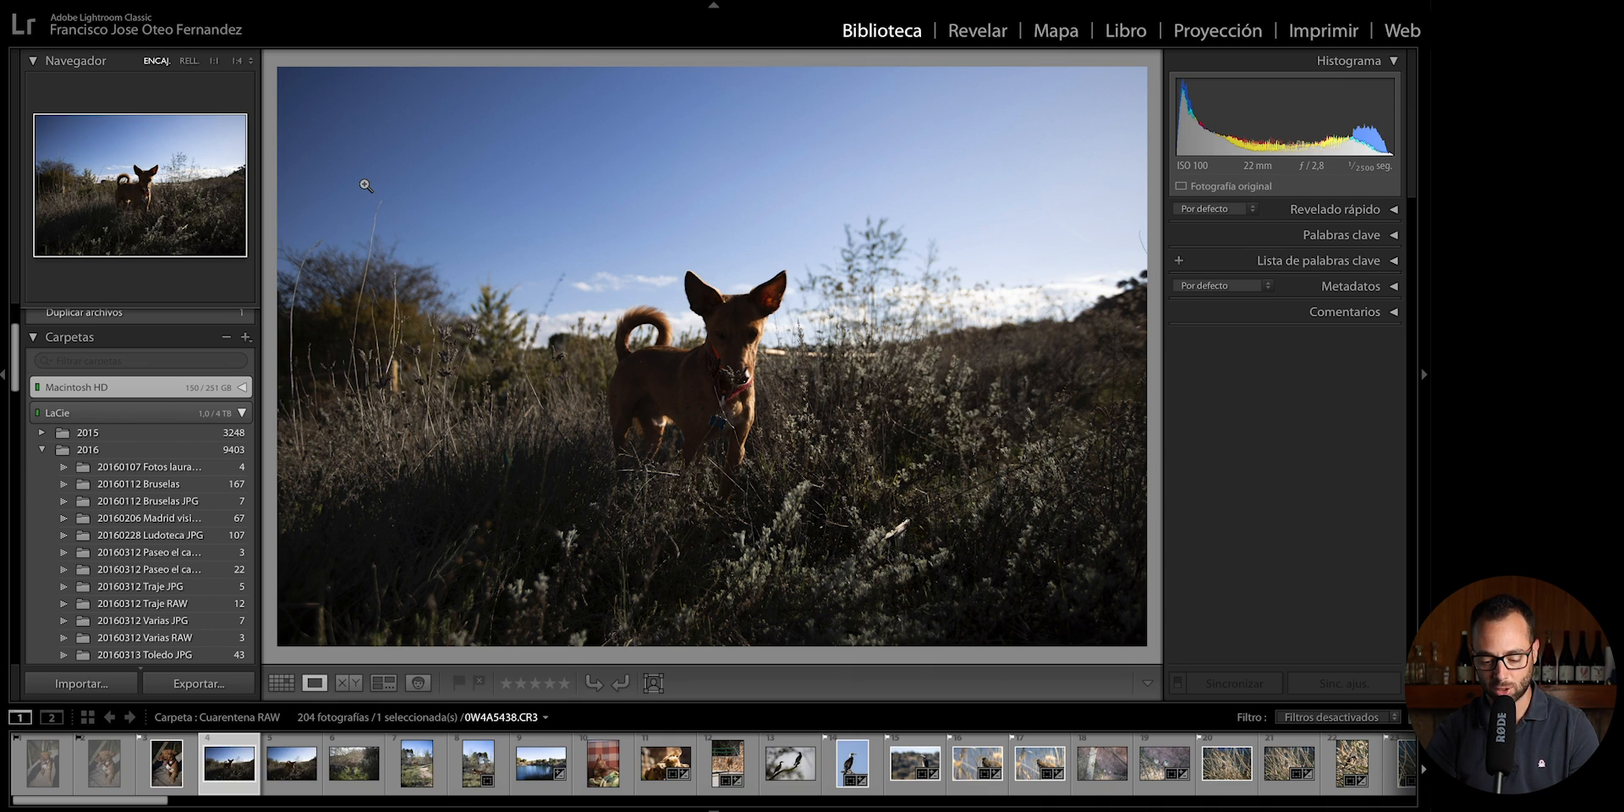
key("super+l")
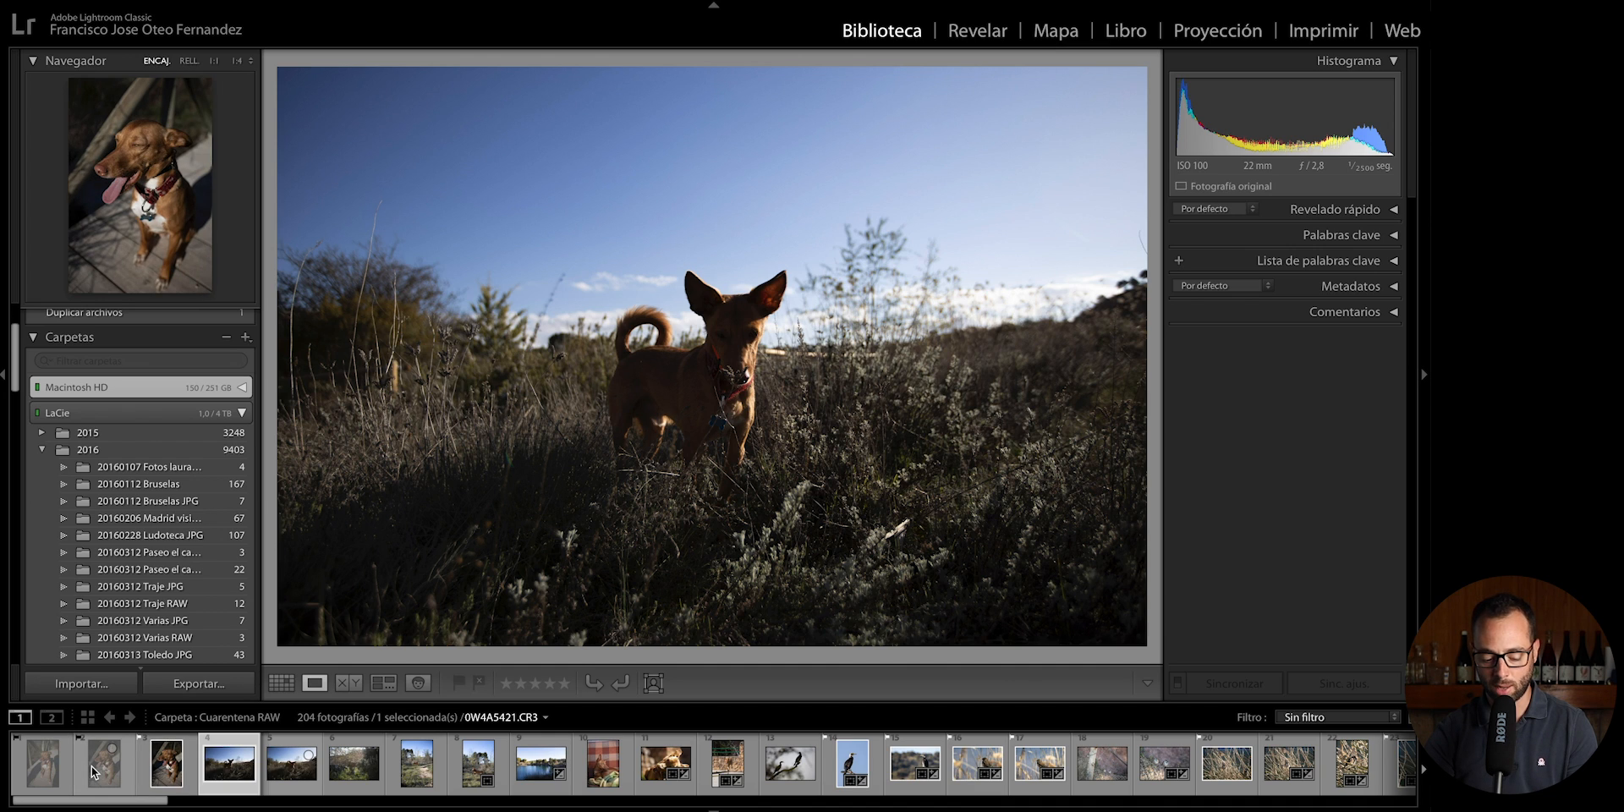
key("super+BackSpace")
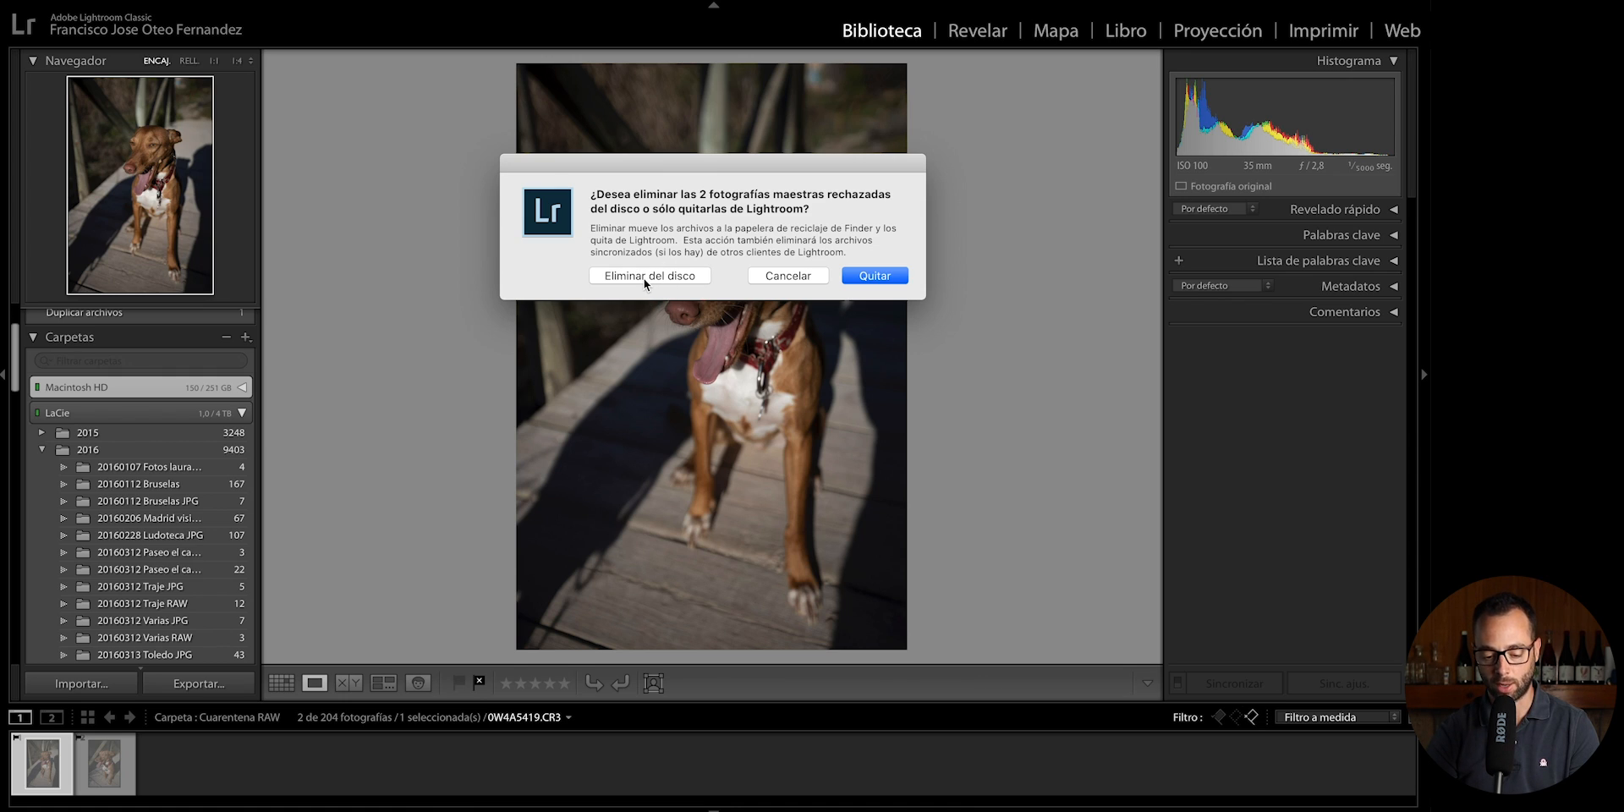
left_click(771, 279)
key("super+l")
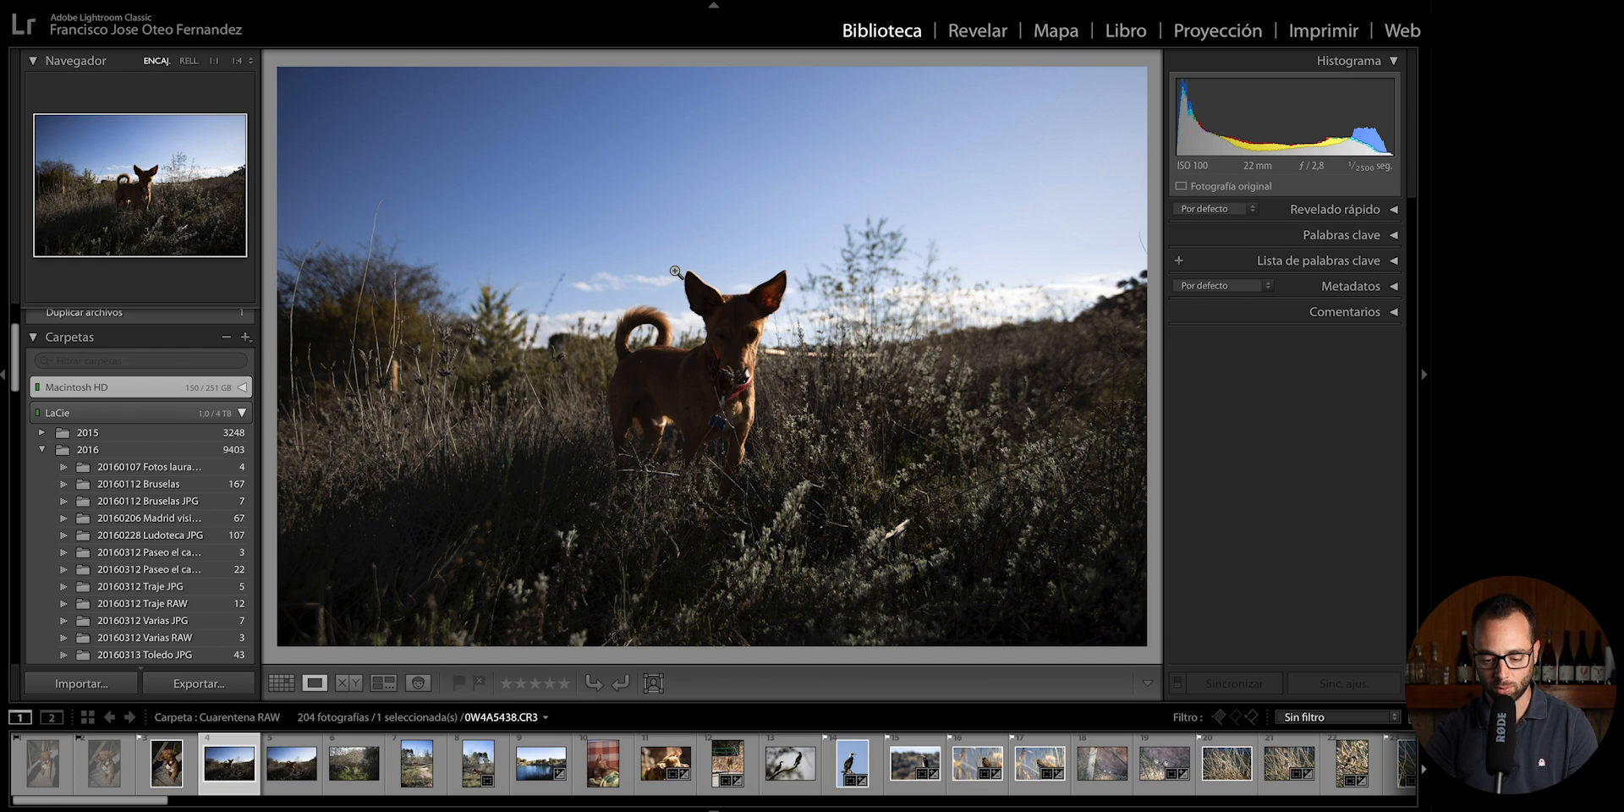
- Open the Revelar module and set the sharpening Cantidad to 101 in the Detalle settings of the hiker portrait 0W4A5735.CR3
left_click(965, 31)
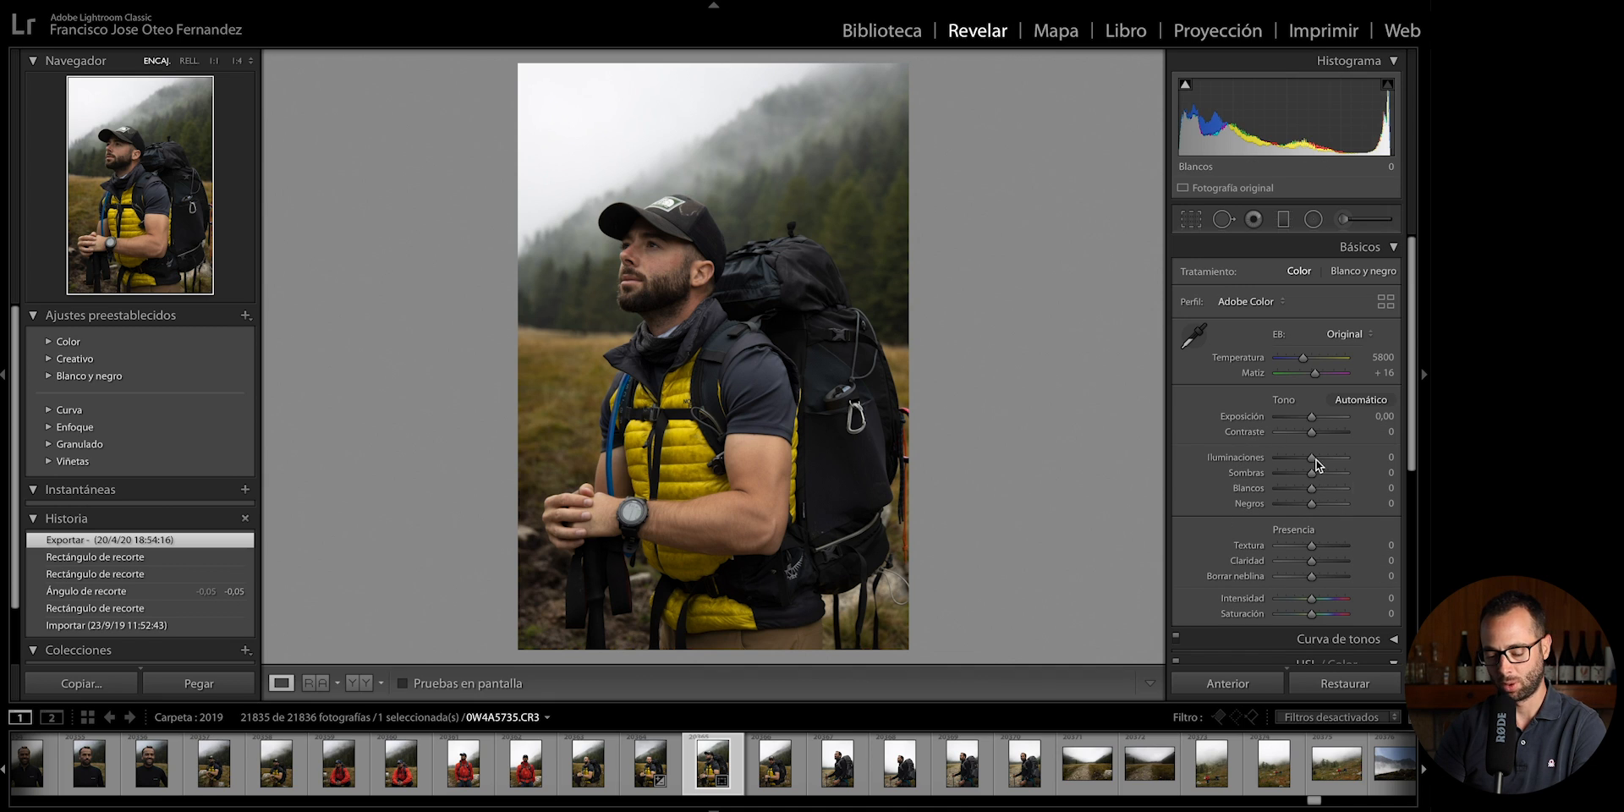
scroll(1343, 602, "down", 1)
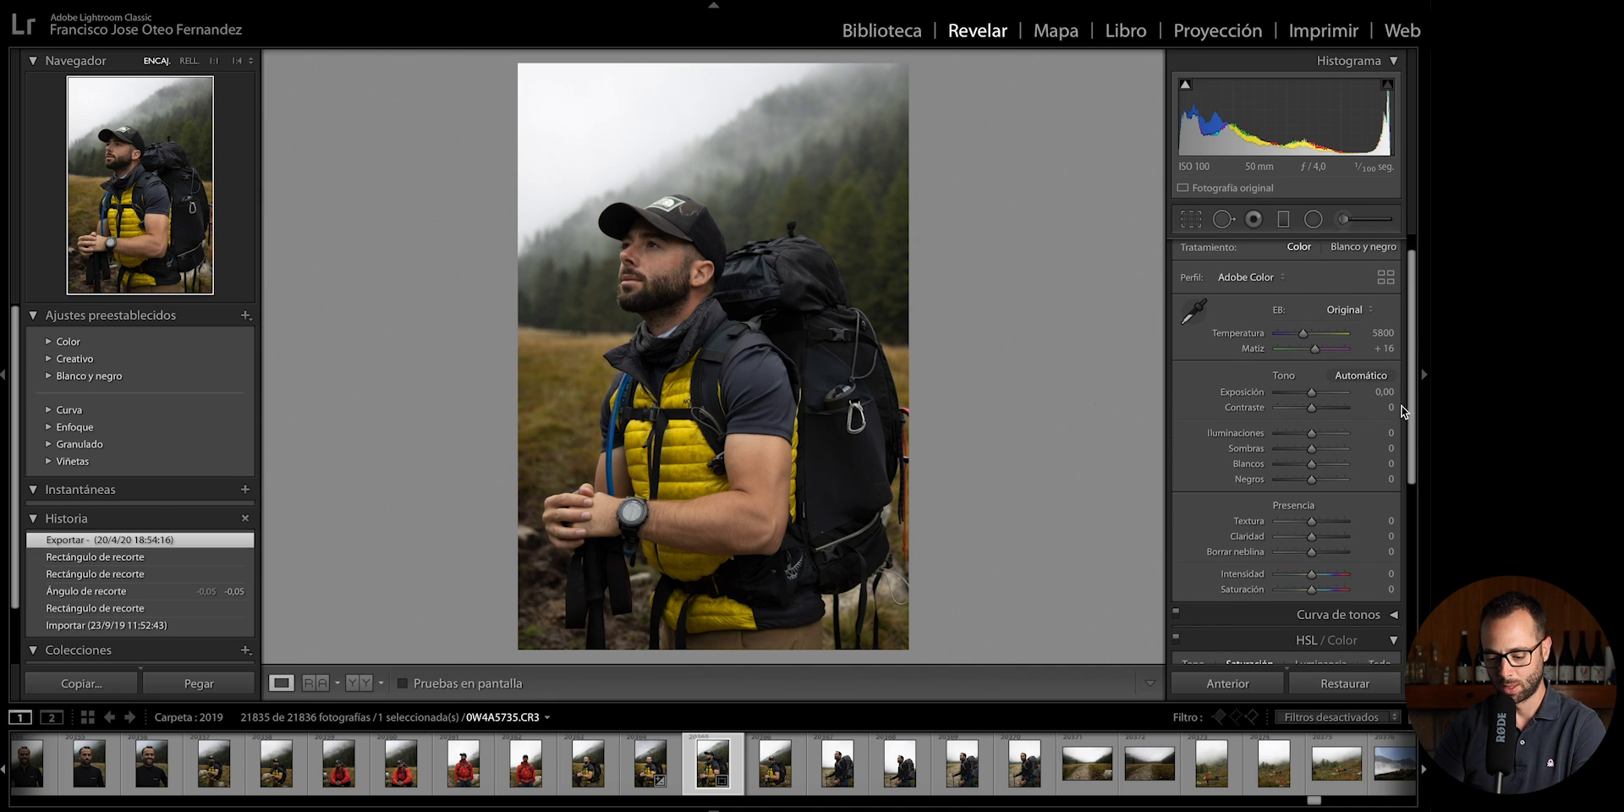
left_click_drag(1409, 391, 1404, 563)
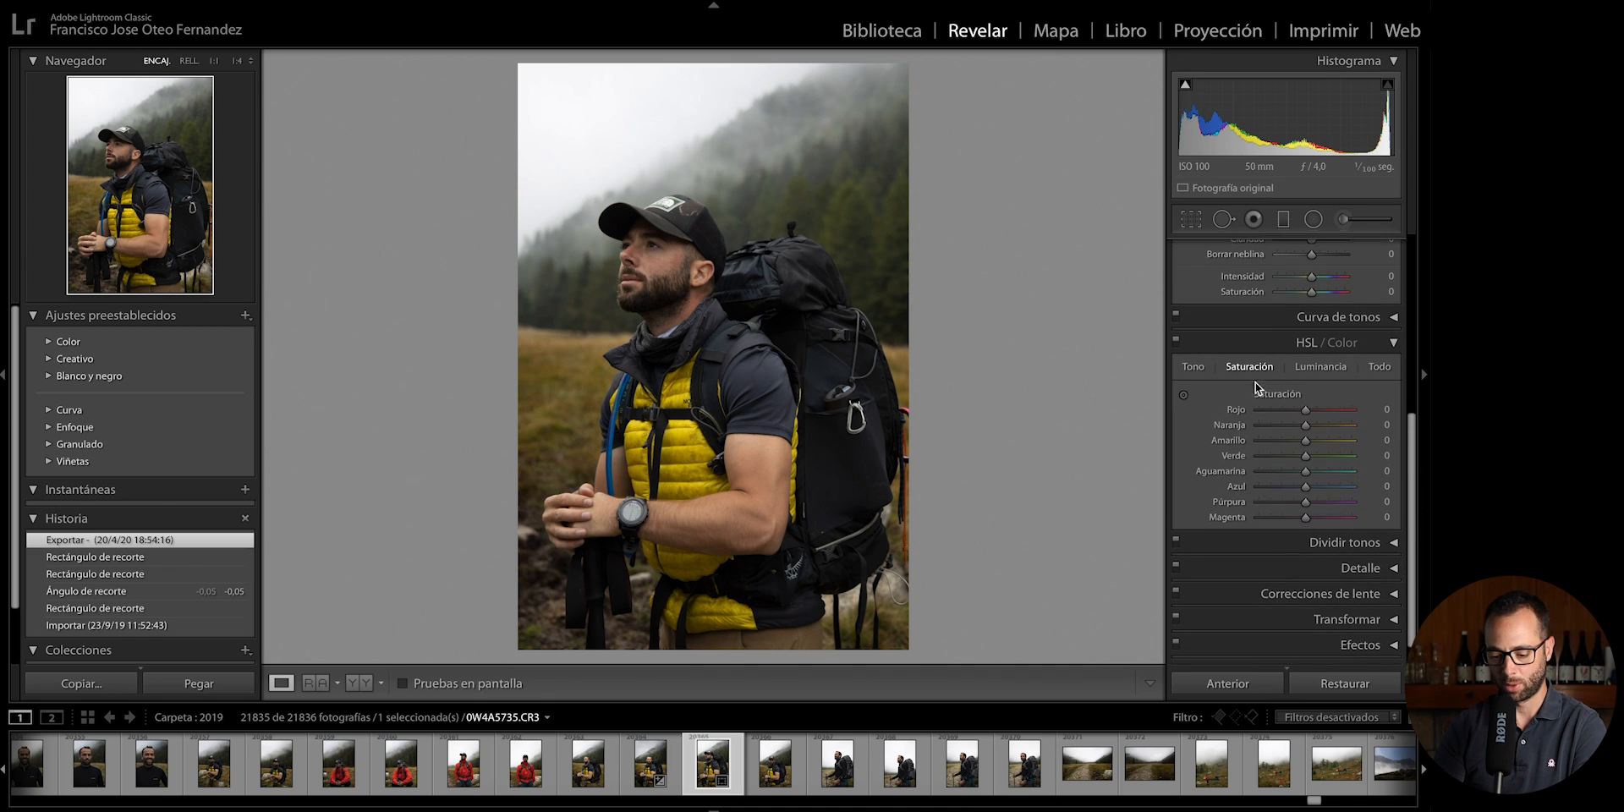
left_click(1391, 341)
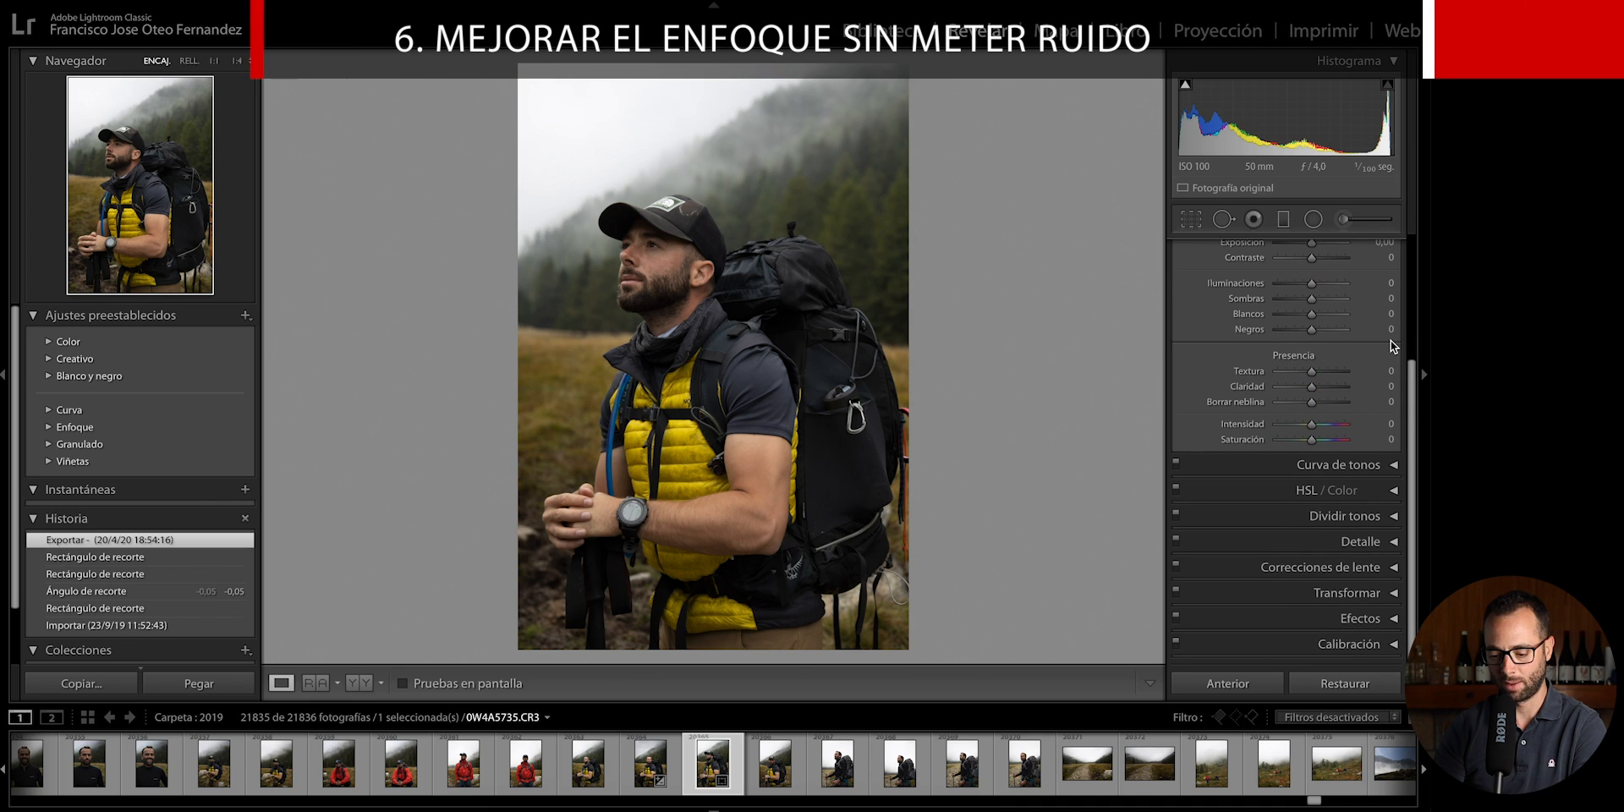
left_click(1371, 546)
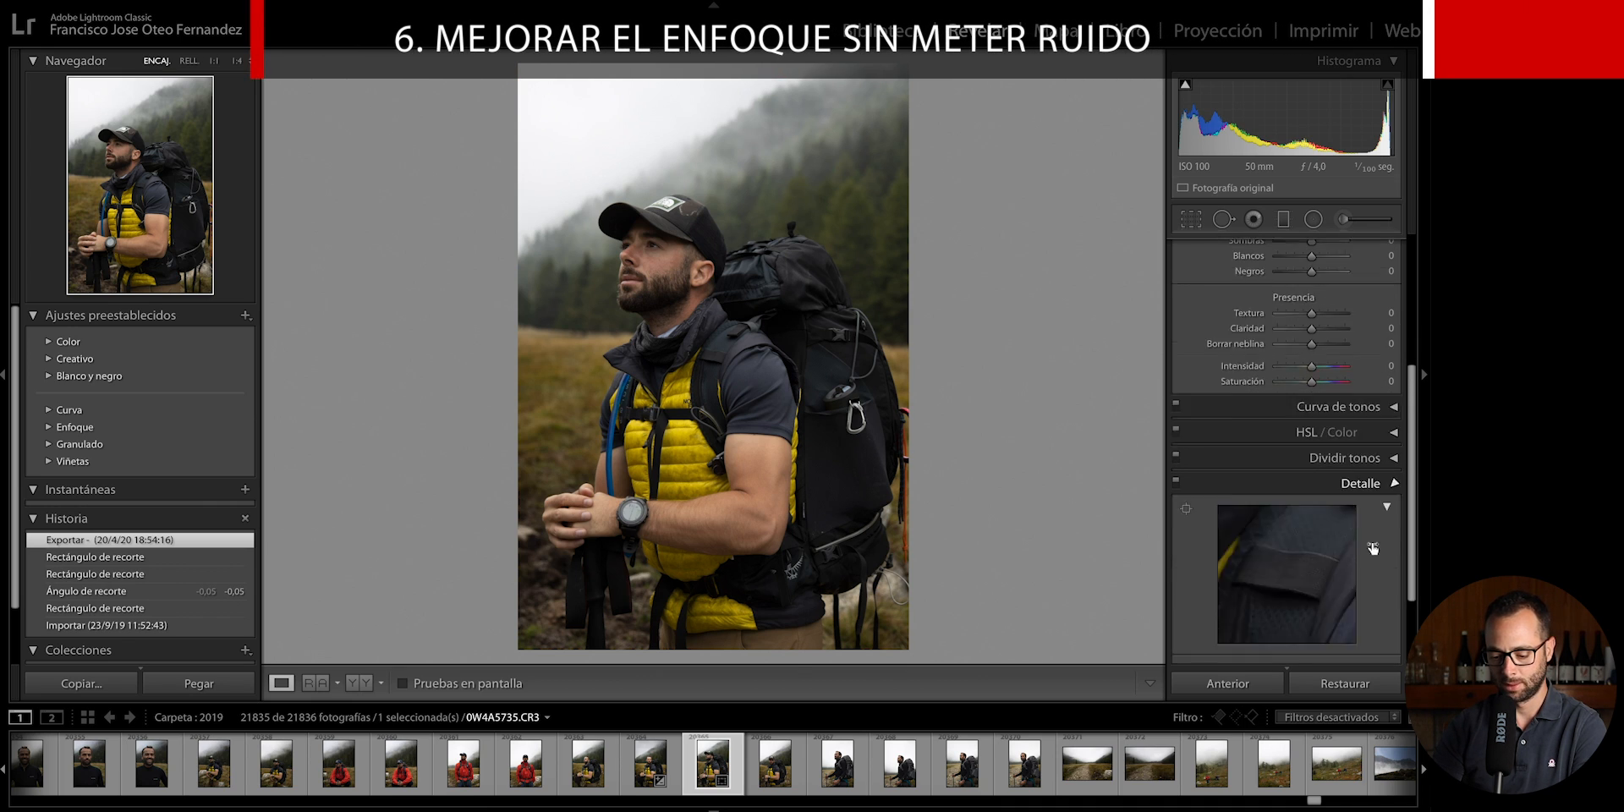
mouse_move(1295, 478)
left_mouse_down()
mouse_move(1336, 478)
mouse_move(1320, 478)
left_mouse_up()
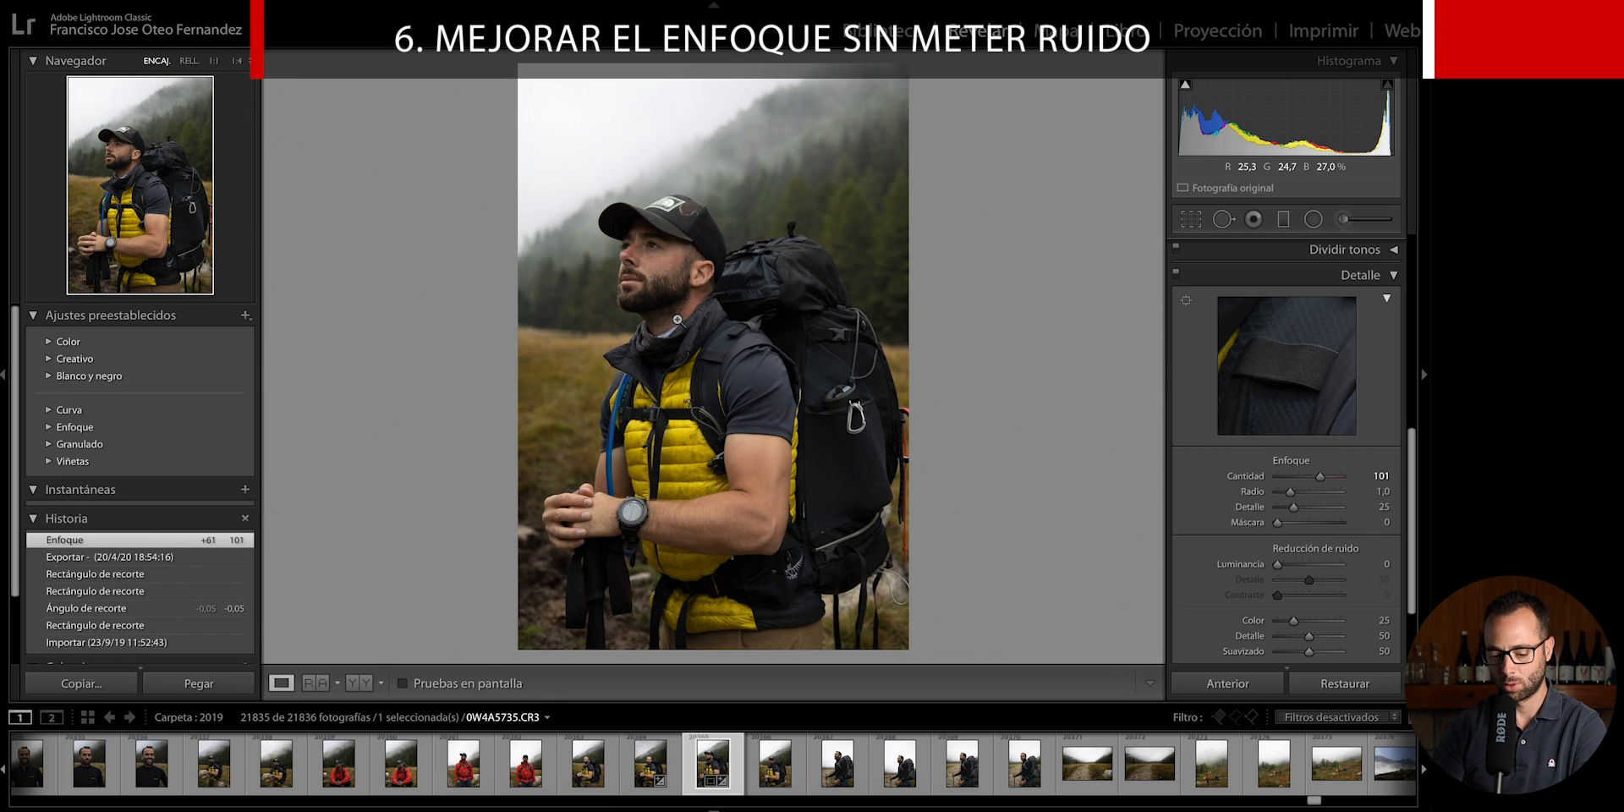
- Examine the effect of the sharpening on the blurred background, beard, cap and backpack at close magnification
left_click(714, 159)
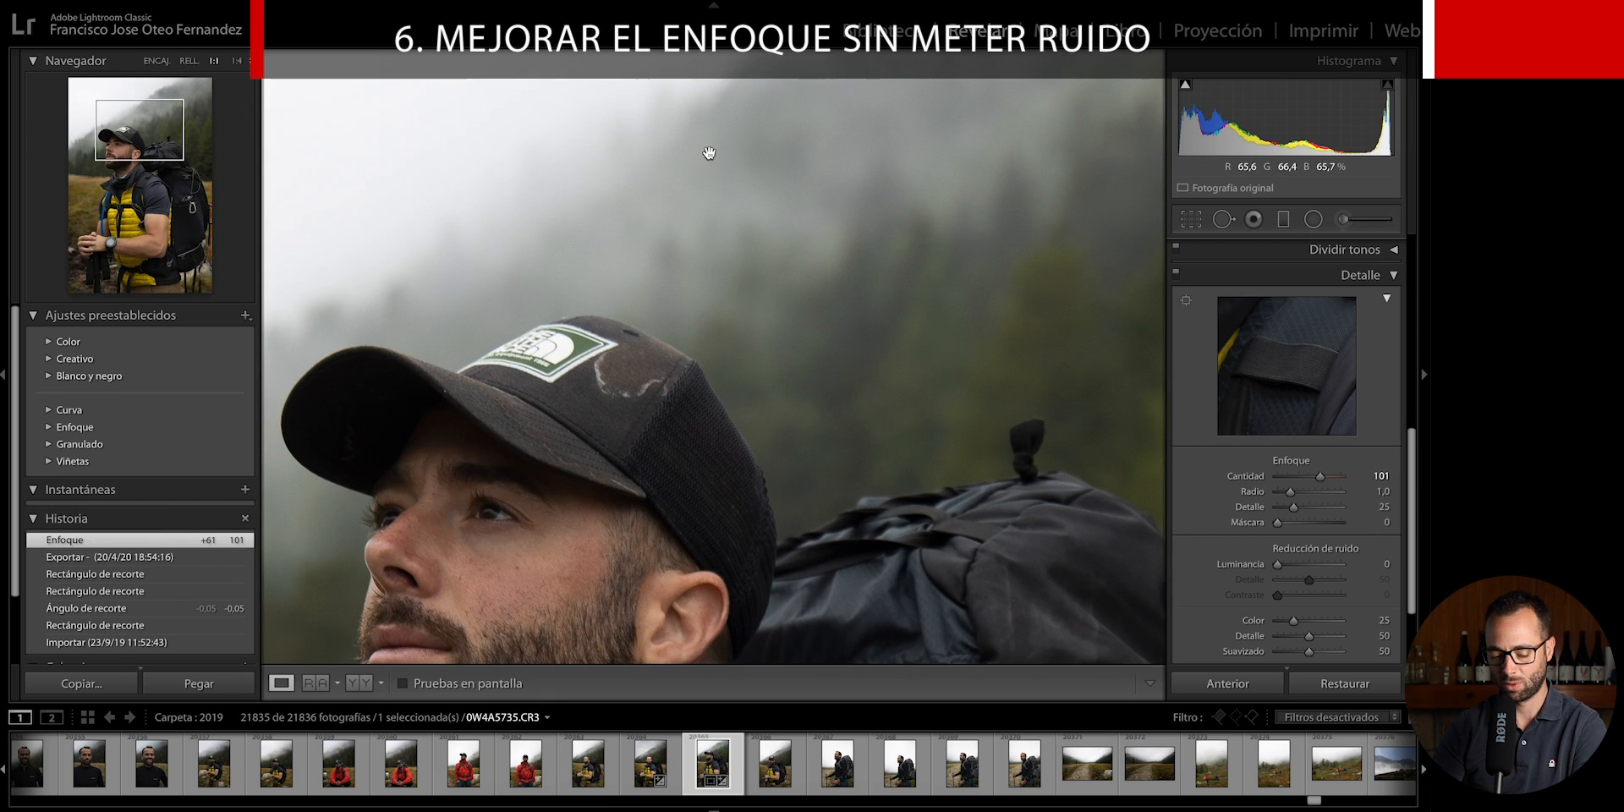
left_click_drag(629, 429, 1126, 261)
left_click_drag(737, 416, 739, 279)
key("ctrl+=")
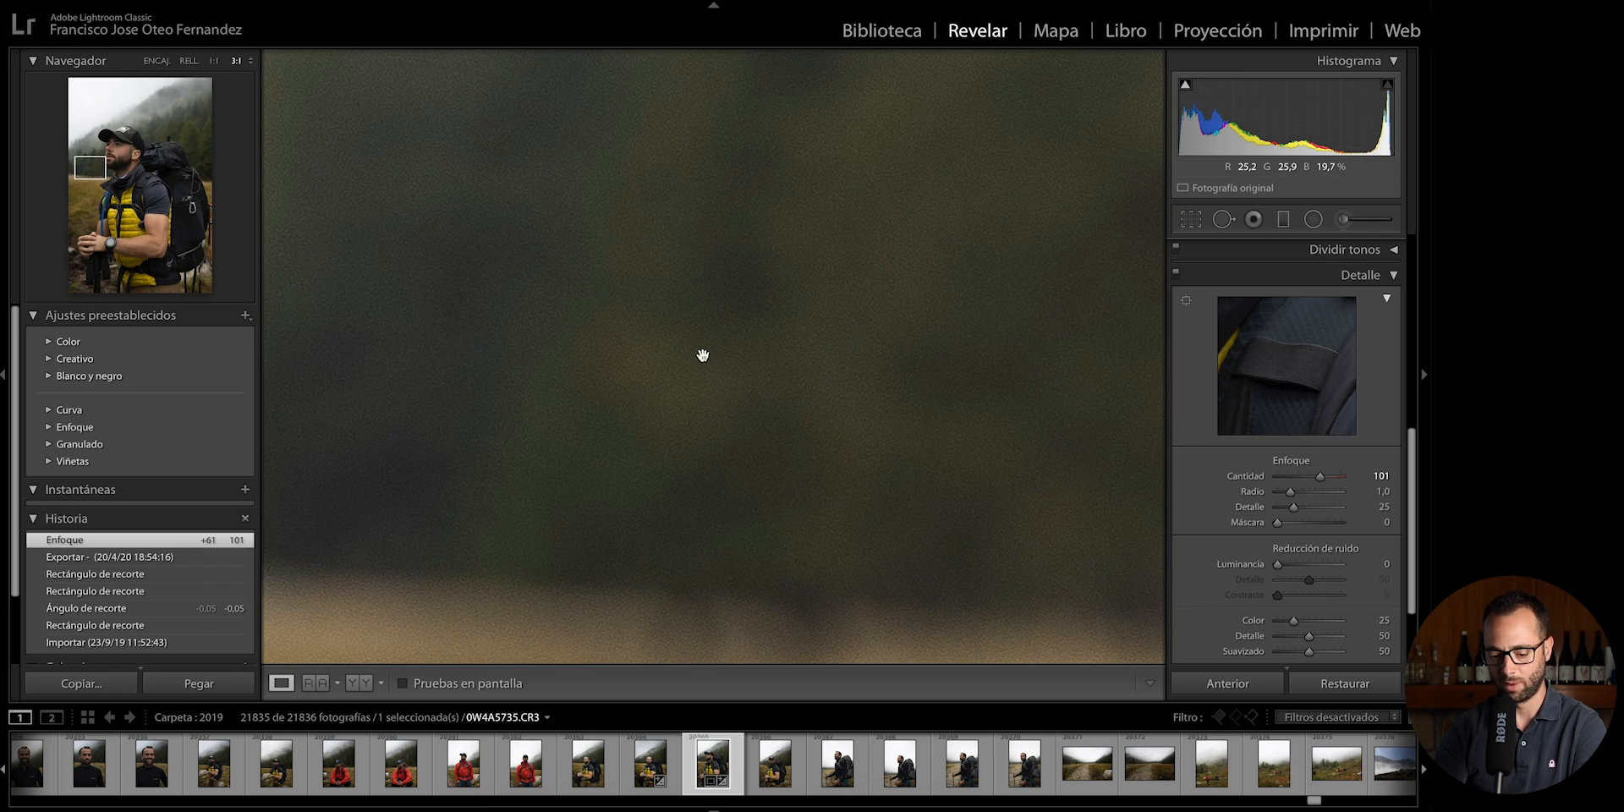
left_click_drag(744, 344, 556, 379)
left_click_drag(685, 385, 480, 309)
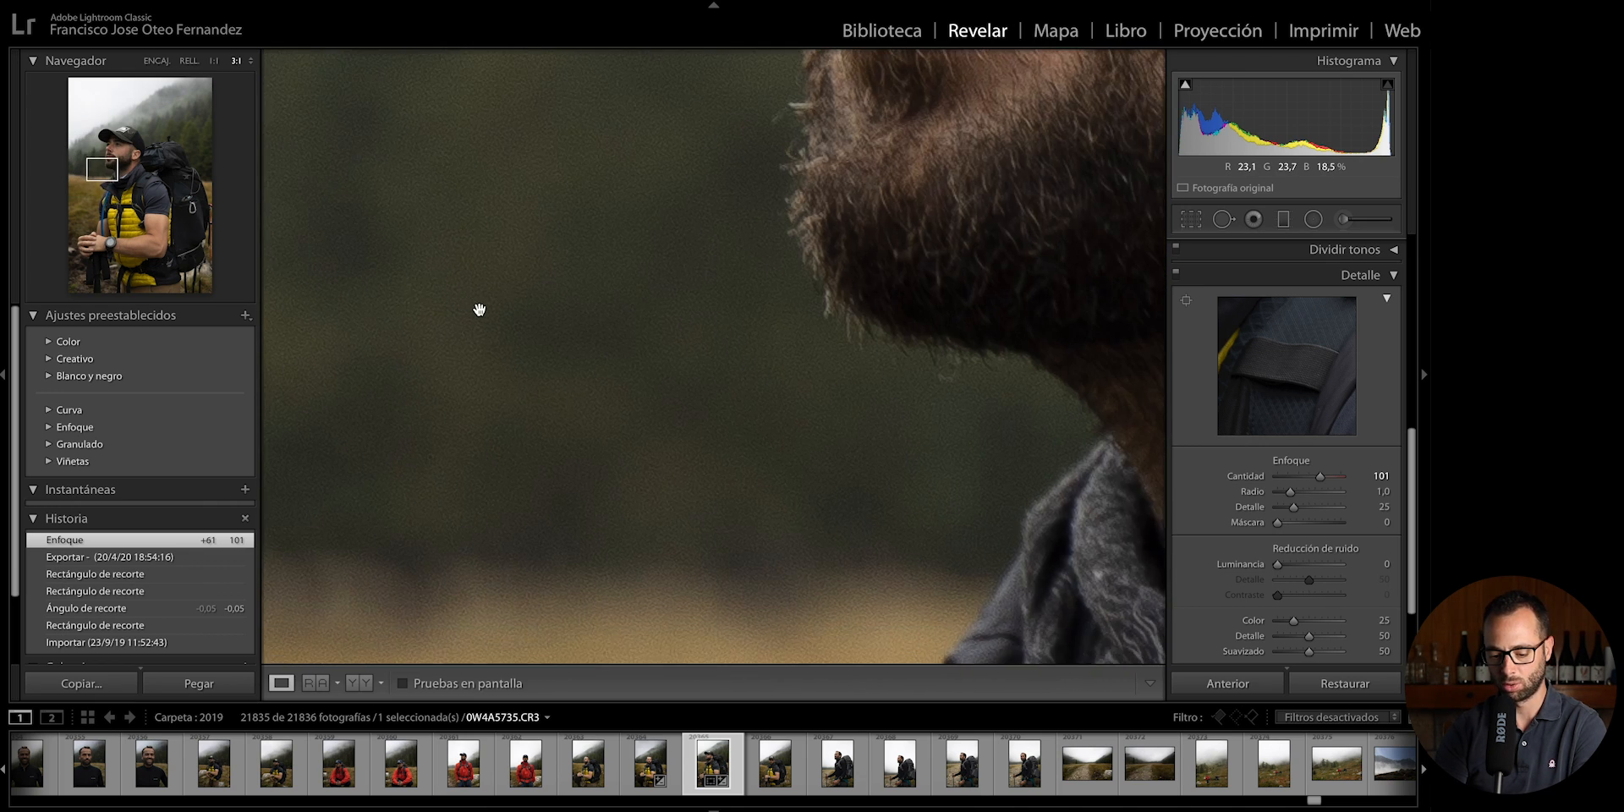
key("ctrl+minus")
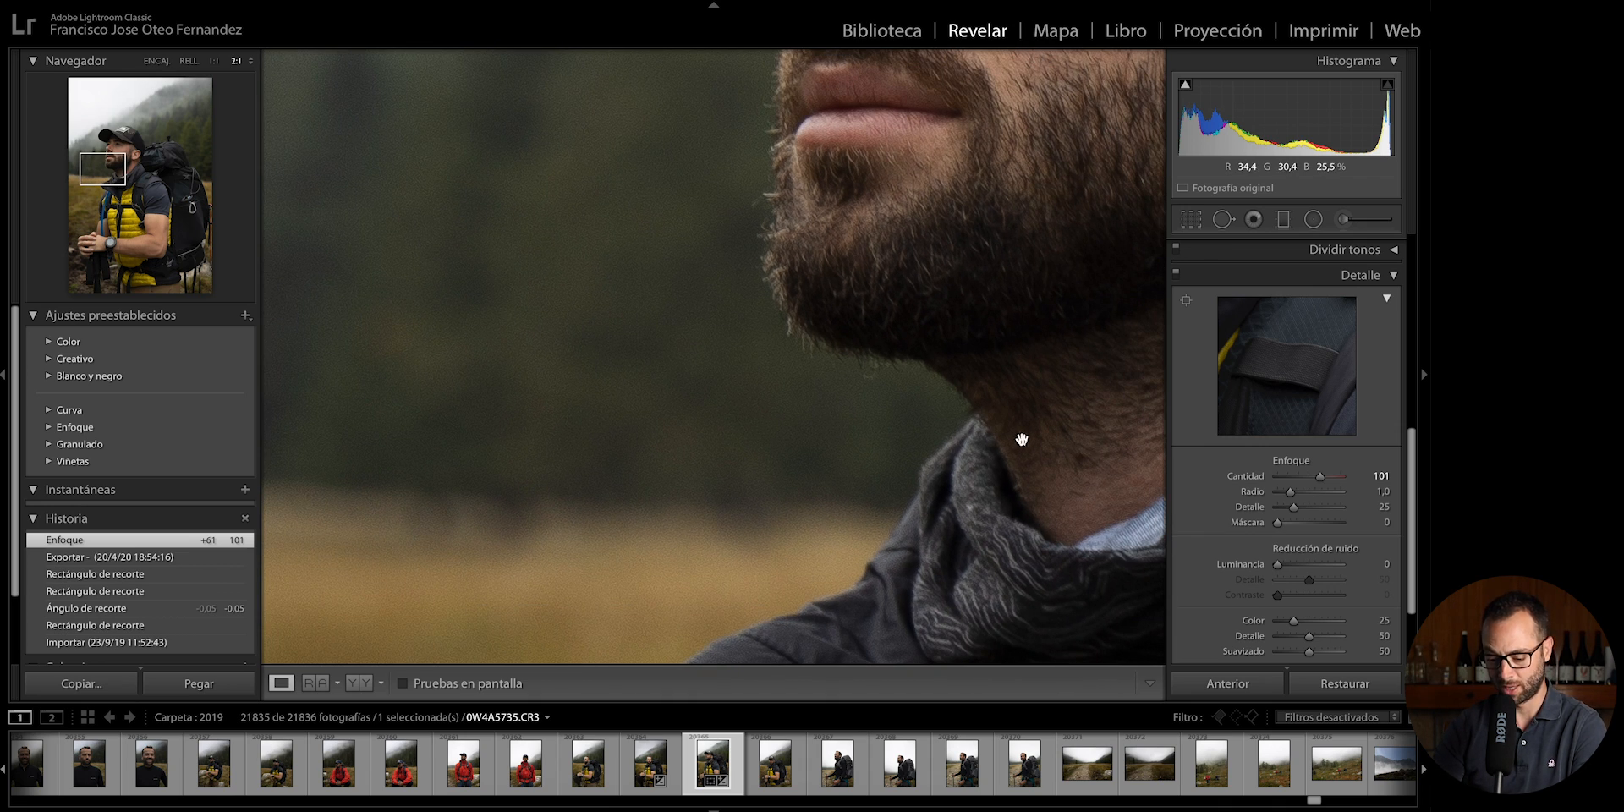
left_click_drag(764, 409, 368, 292)
left_click_drag(993, 309, 415, 517)
left_click_drag(764, 340, 529, 682)
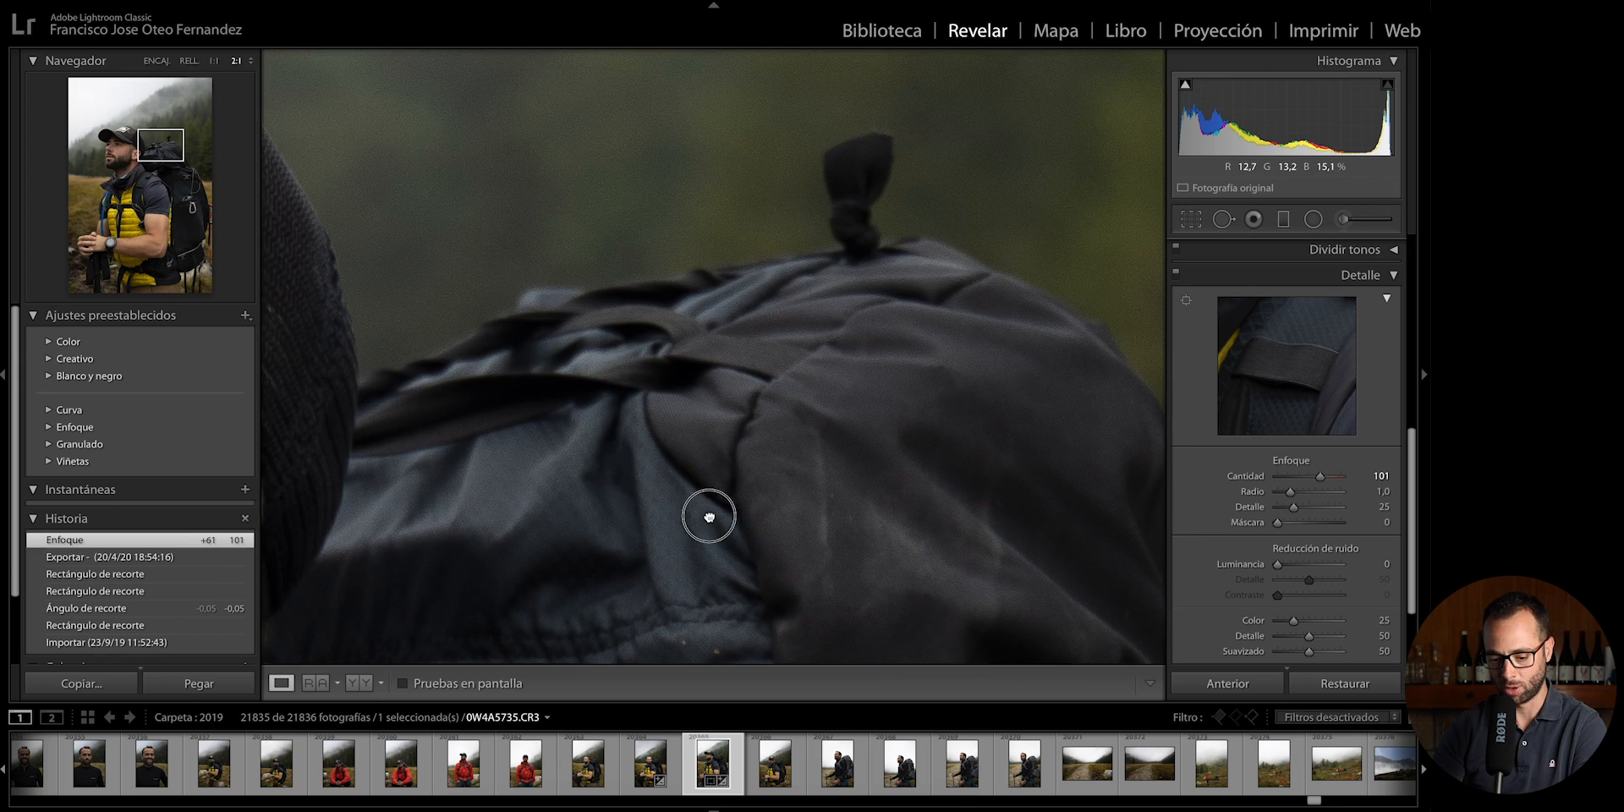
left_click_drag(707, 515, 1019, 595)
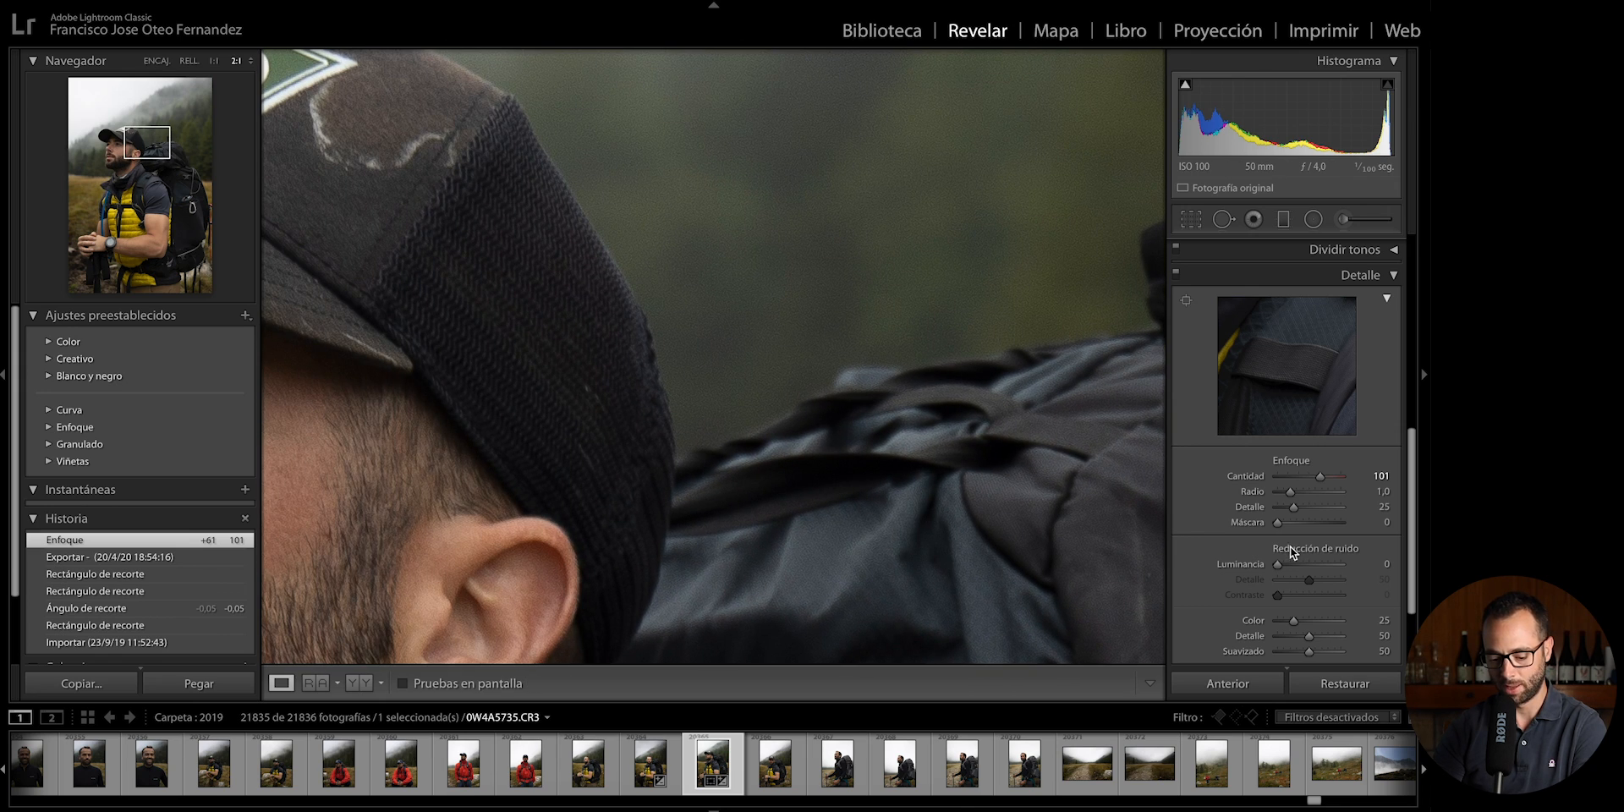
- Set the sharpening Máscara to 60 while previewing the black-and-white edge mask
left_click_drag(1279, 525, 1303, 526)
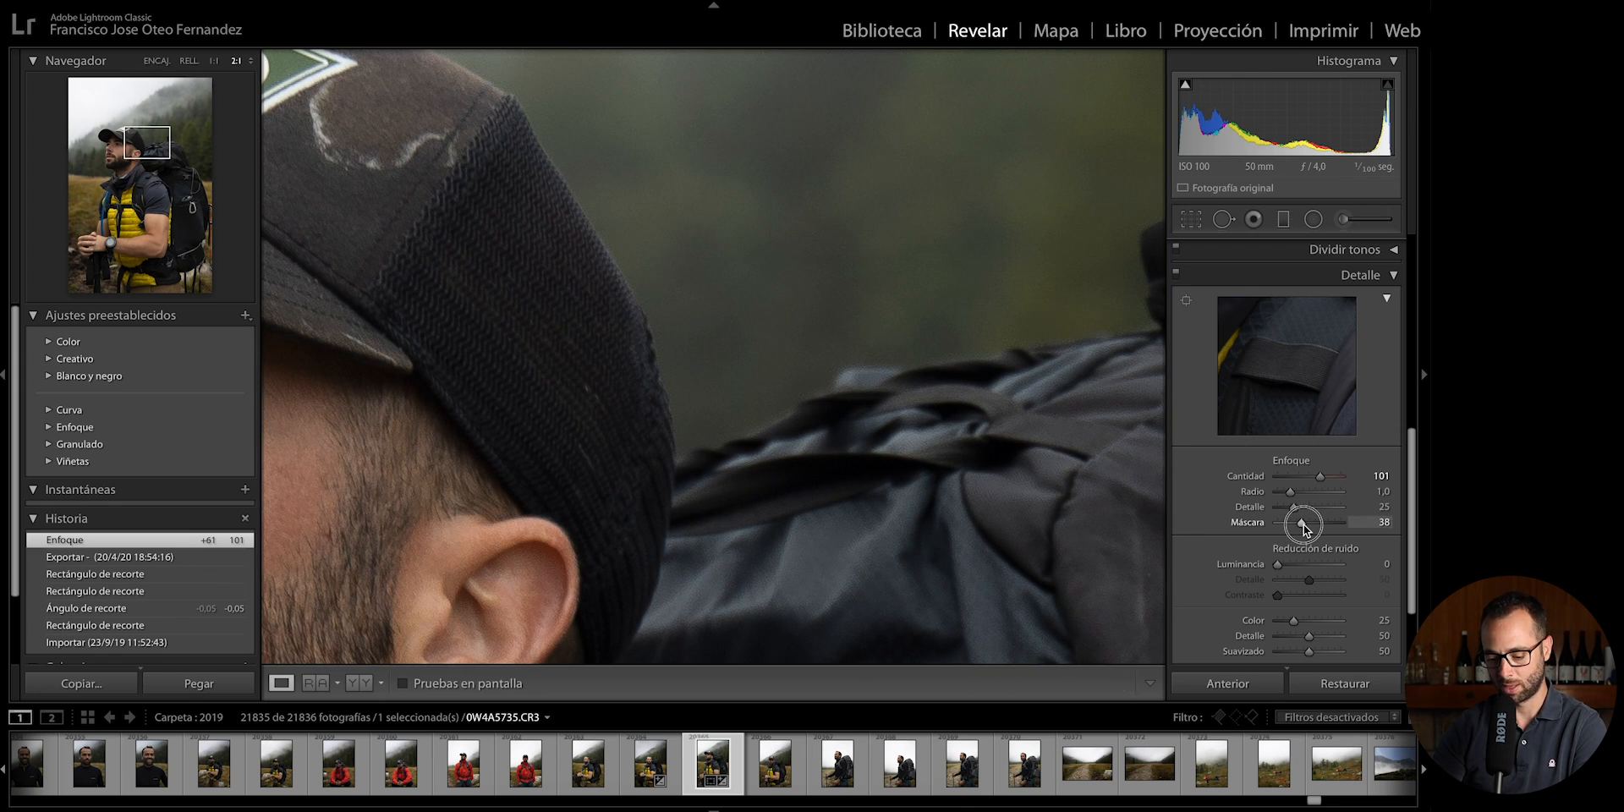
key("alt")
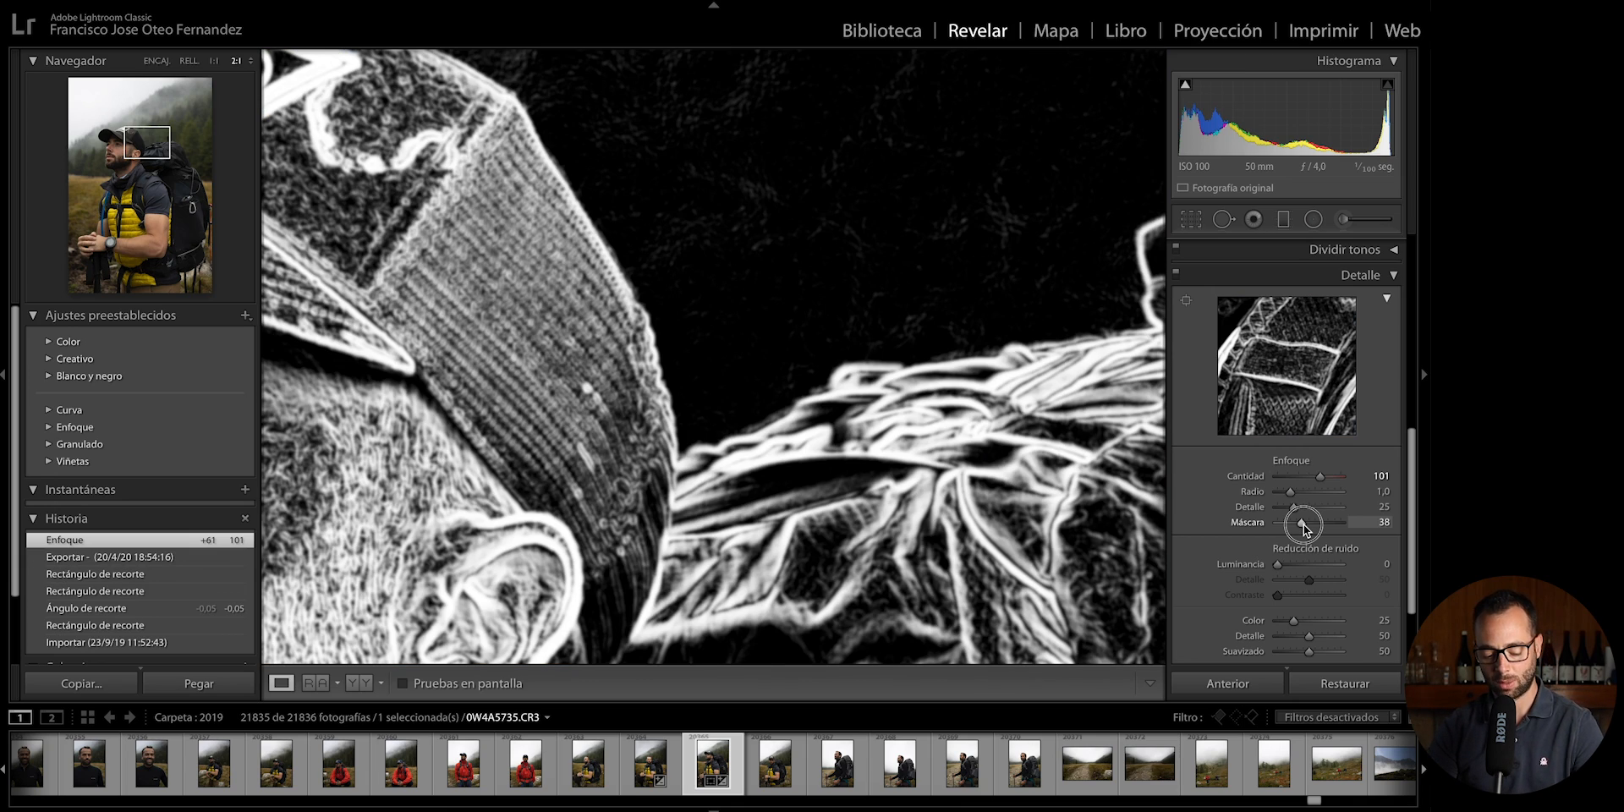
left_click_drag(1303, 526, 1321, 525)
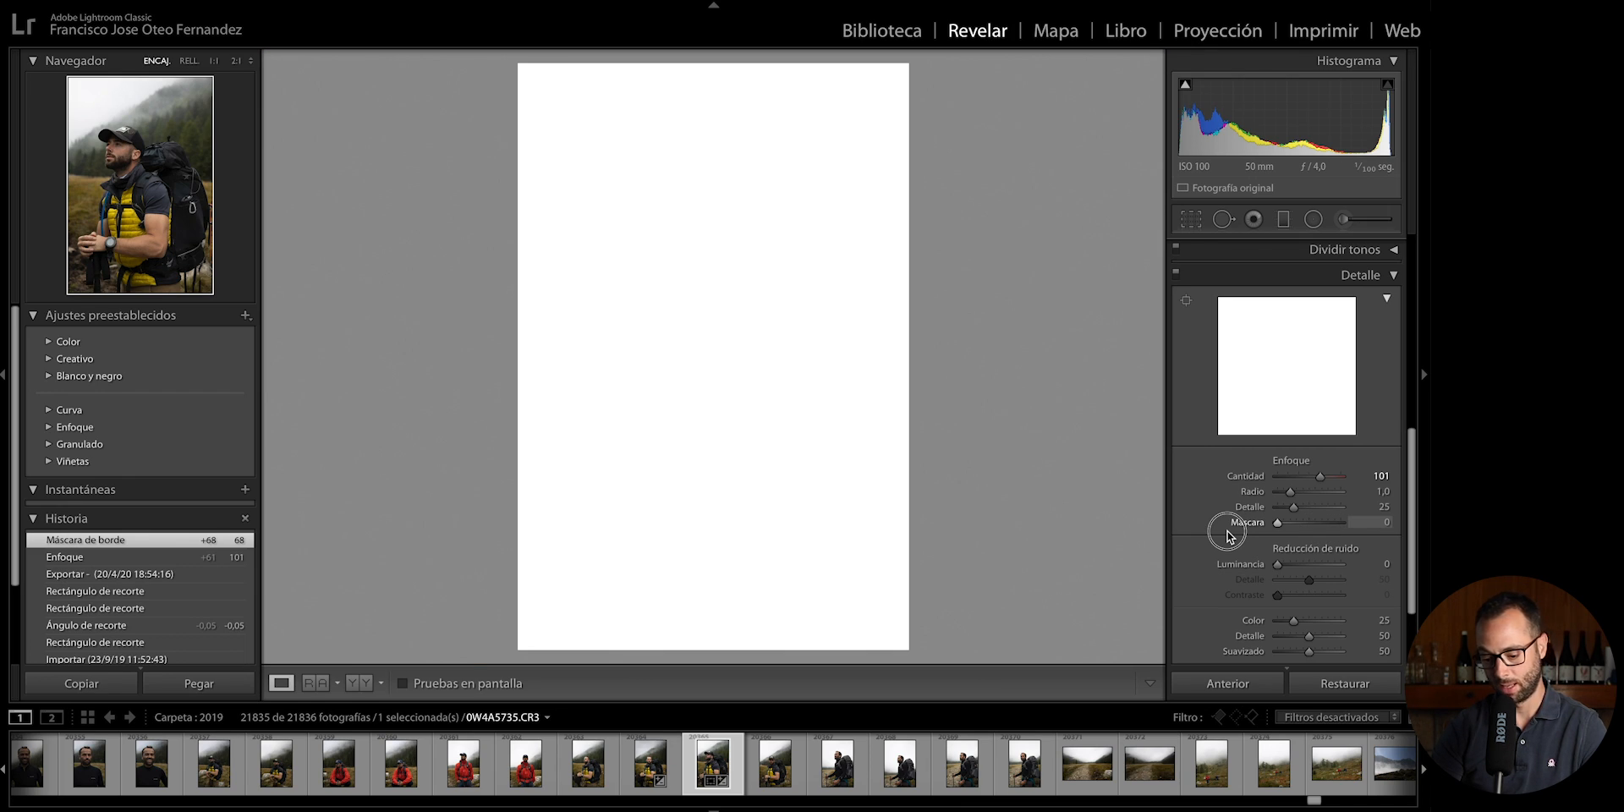
left_click_drag(1229, 535, 1316, 526)
- Check the masked sharpening on the face and blurred background up close, reset Cantidad to 40 and Máscara to 0, and readjust Máscara
left_click(664, 256)
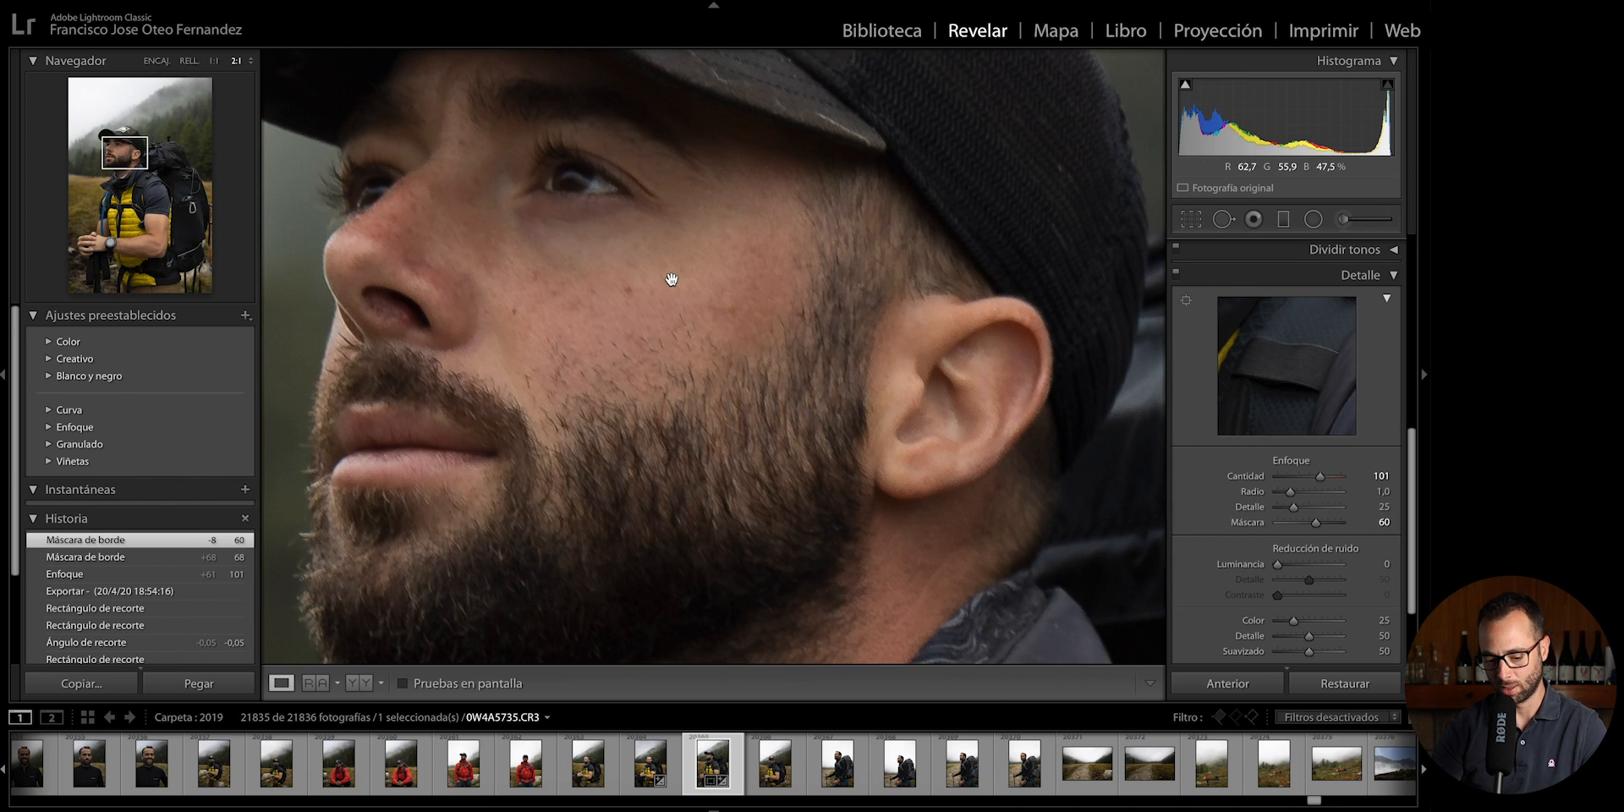
left_click_drag(616, 337, 719, 370)
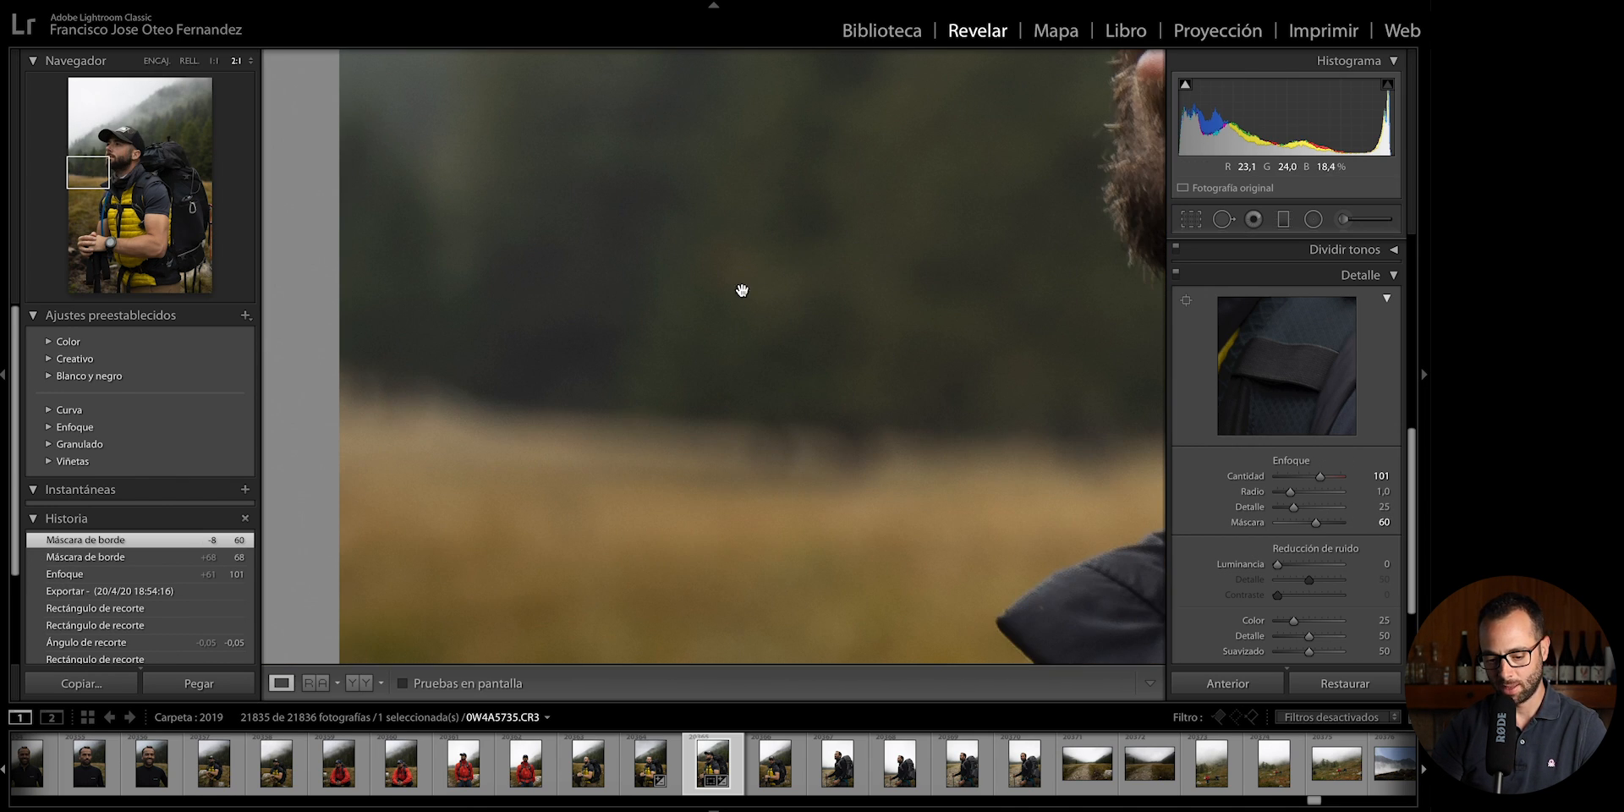
left_click_drag(1006, 364, 772, 389)
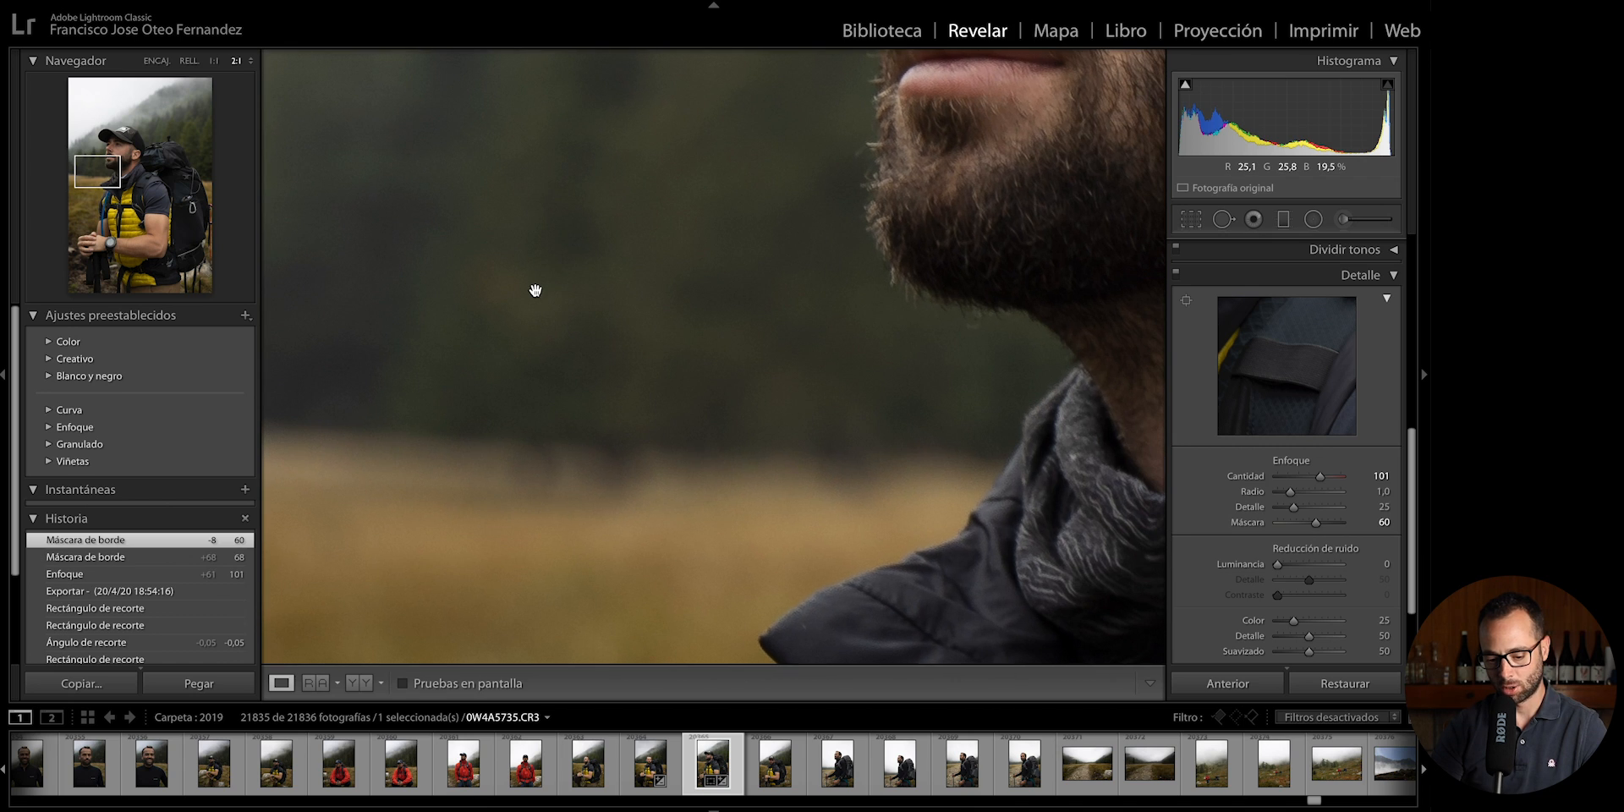
left_click(772, 275)
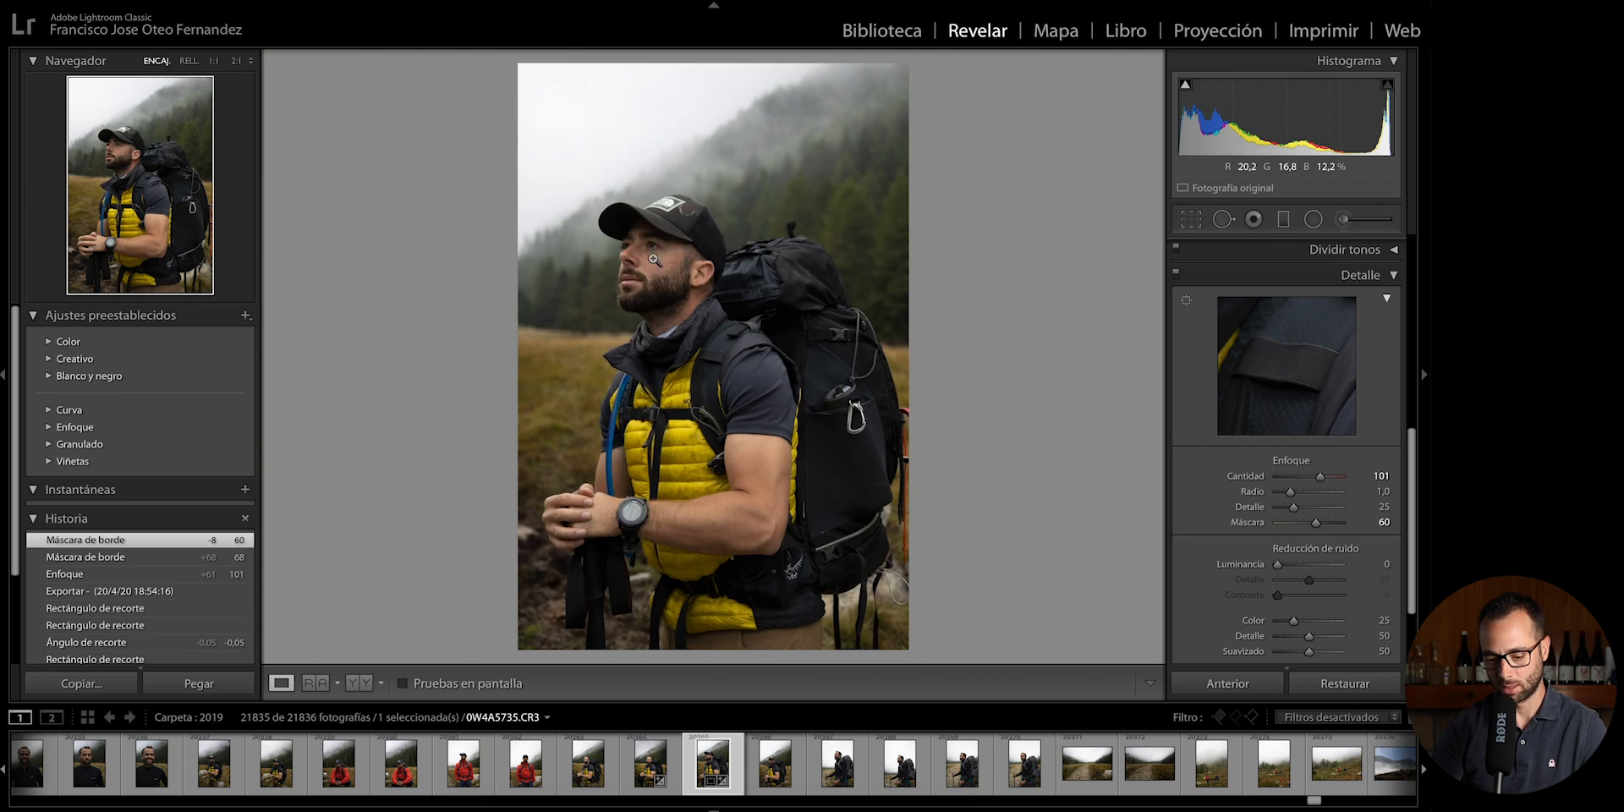
left_click(215, 61)
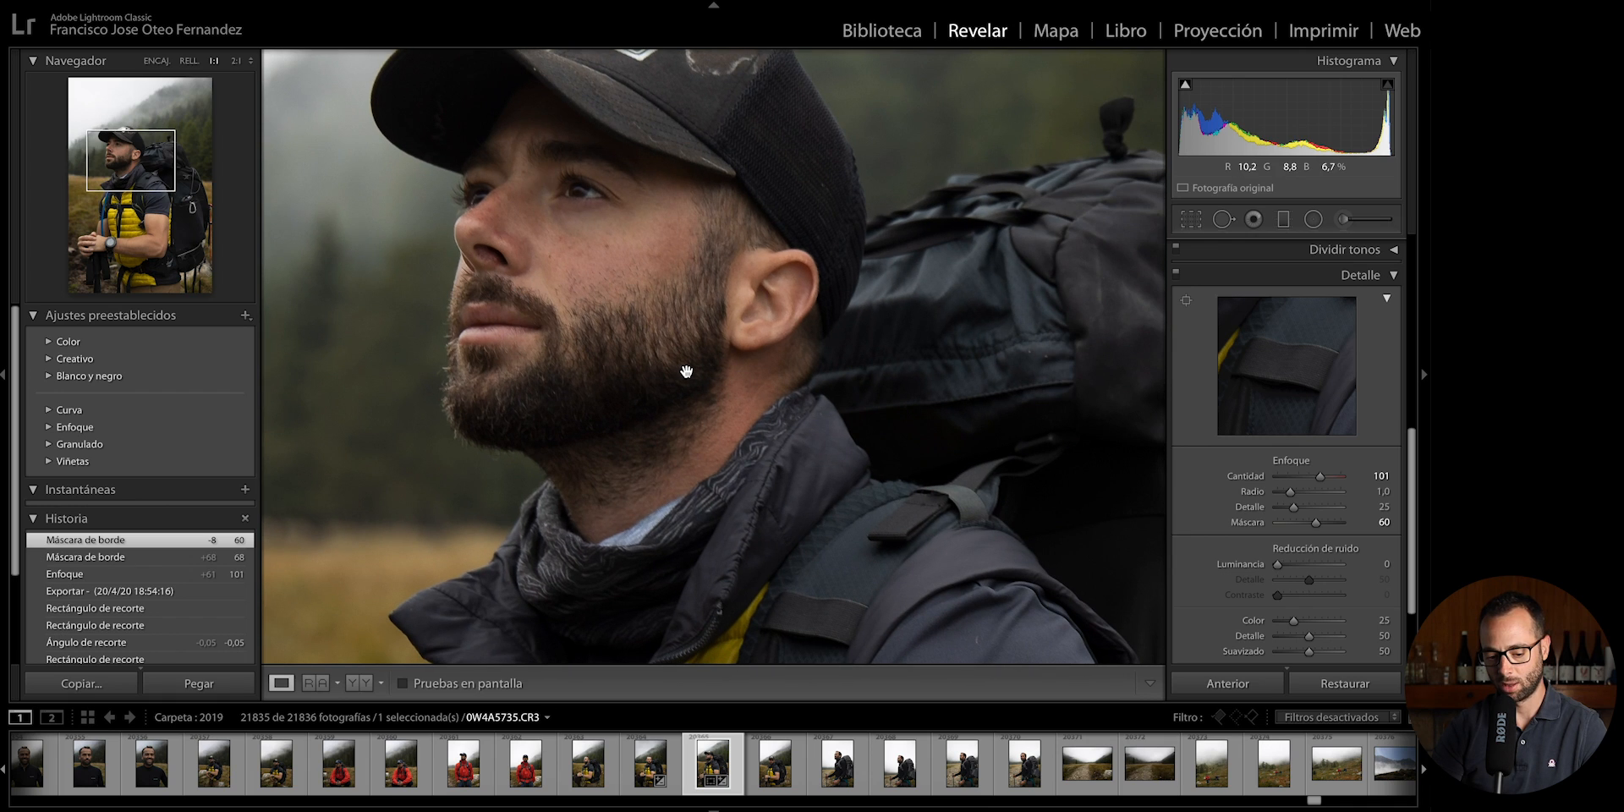
left_click_drag(686, 370, 869, 393)
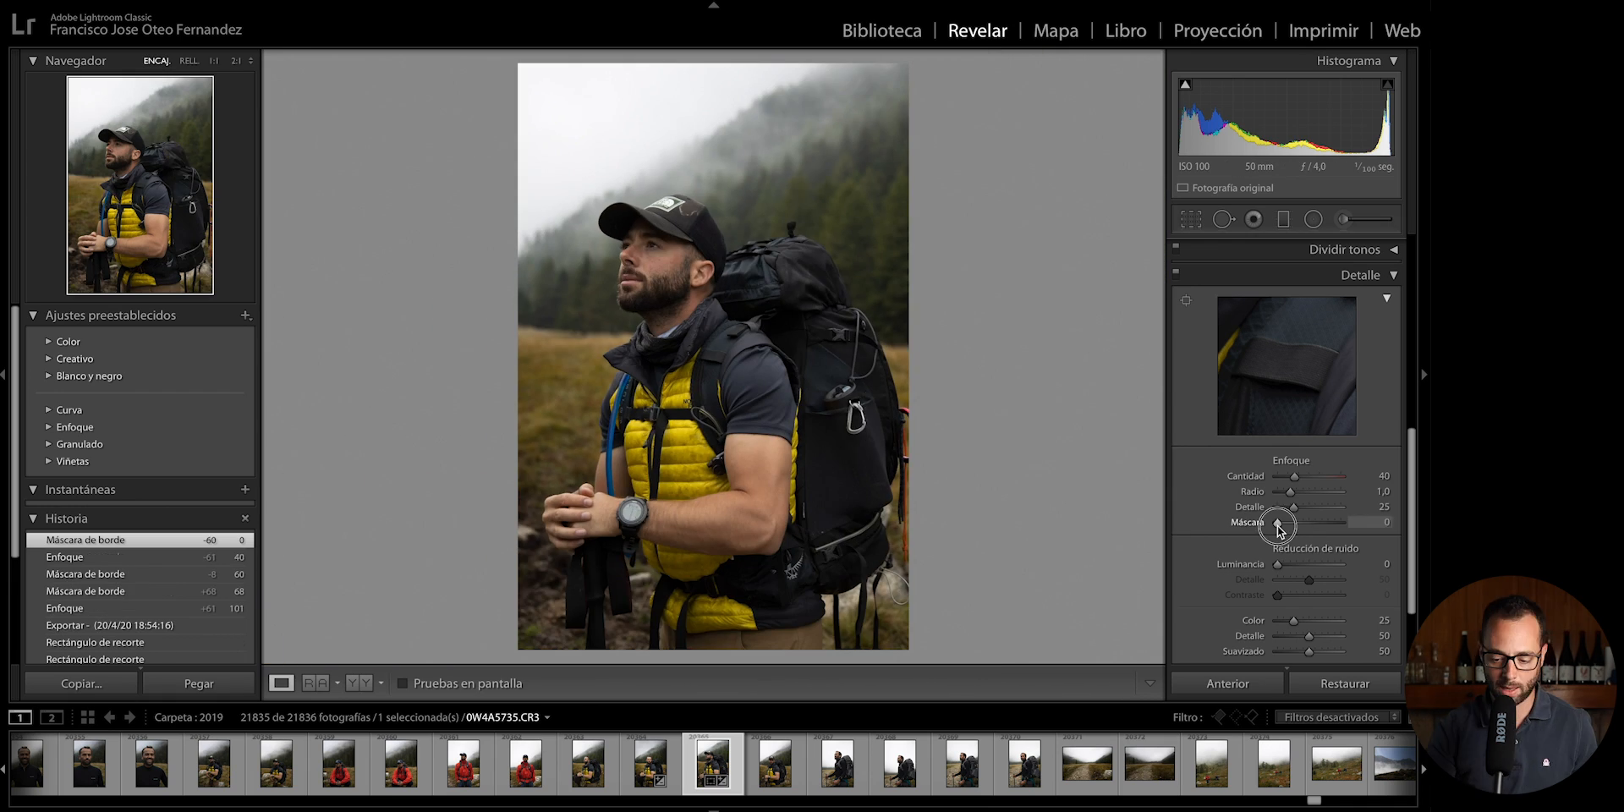
mouse_move(1277, 526)
left_mouse_down()
mouse_move(1316, 526)
mouse_move(1283, 524)
left_mouse_up()
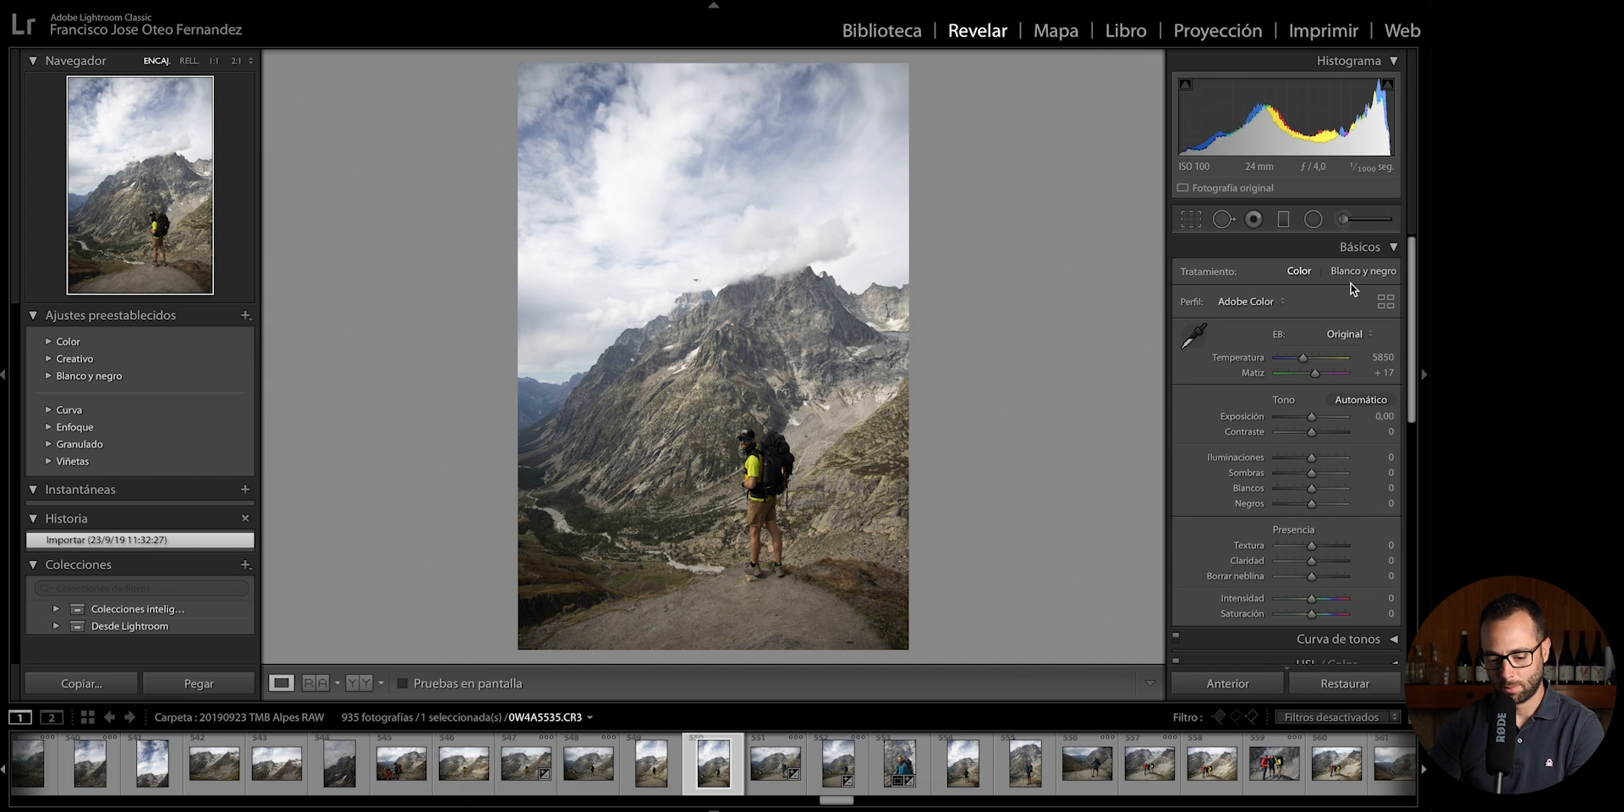
- Add a graduated filter over the sky of 0W4A5535.CR3 with Exposición −1,73 and move it down towards the mountain peaks
left_click(1282, 220)
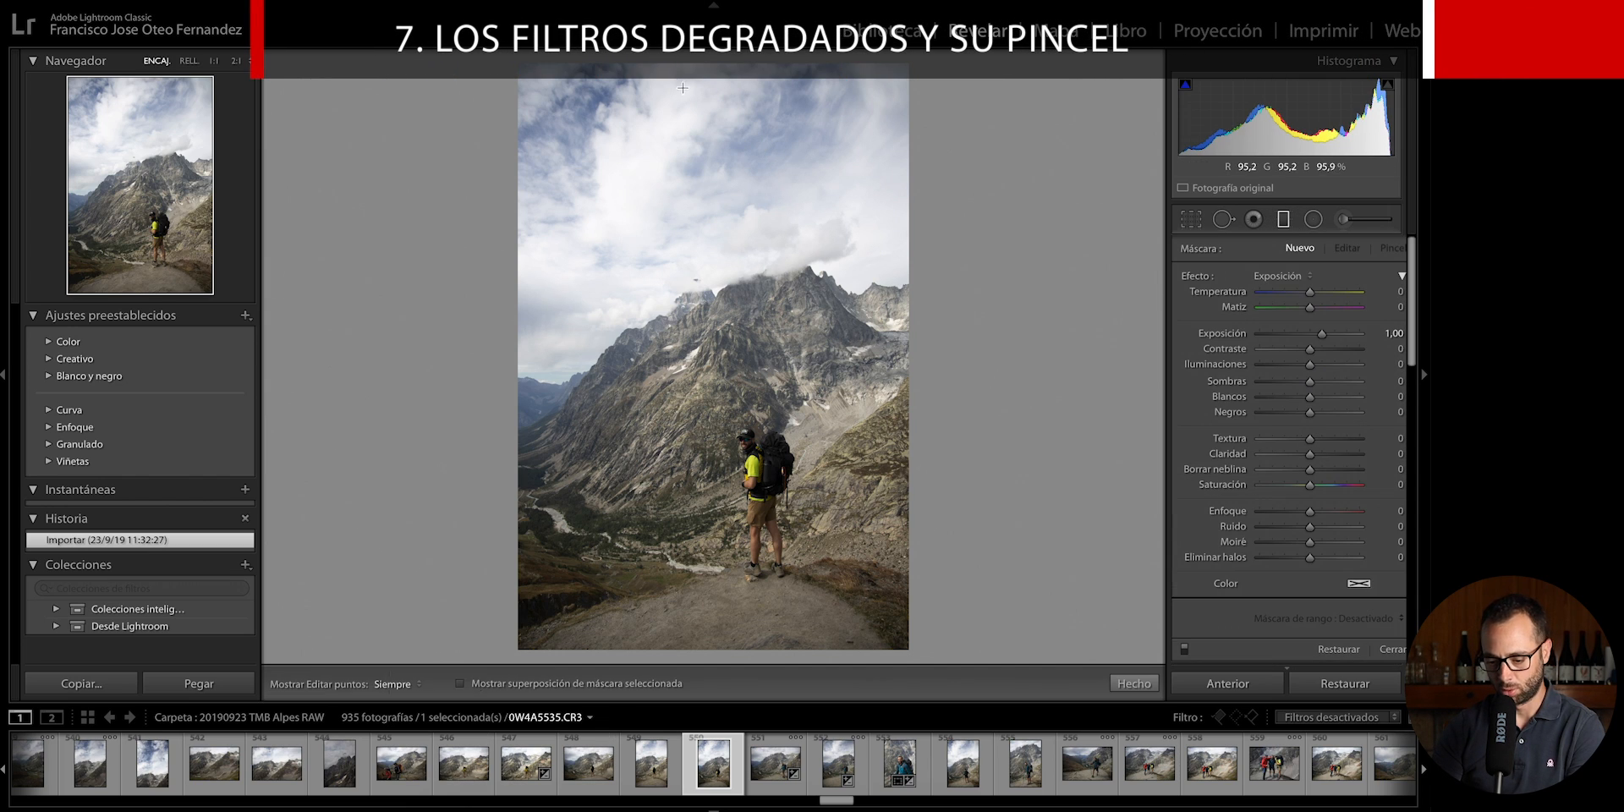
left_click_drag(682, 79, 1091, 312)
mouse_move(1289, 336)
left_mouse_down()
mouse_move(1326, 334)
mouse_move(1286, 334)
left_mouse_up()
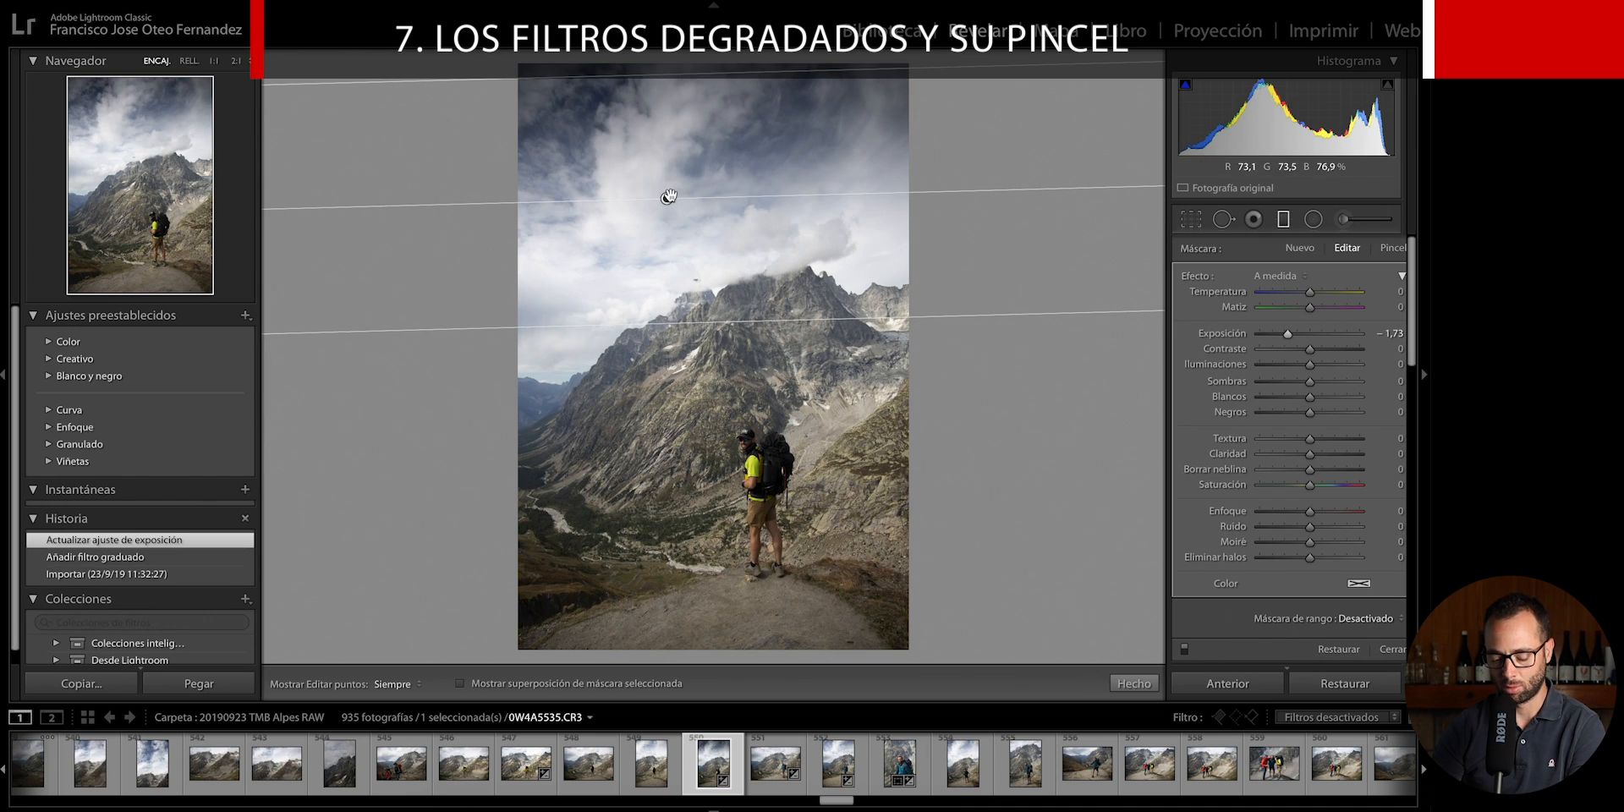
left_click_drag(666, 197, 649, 245)
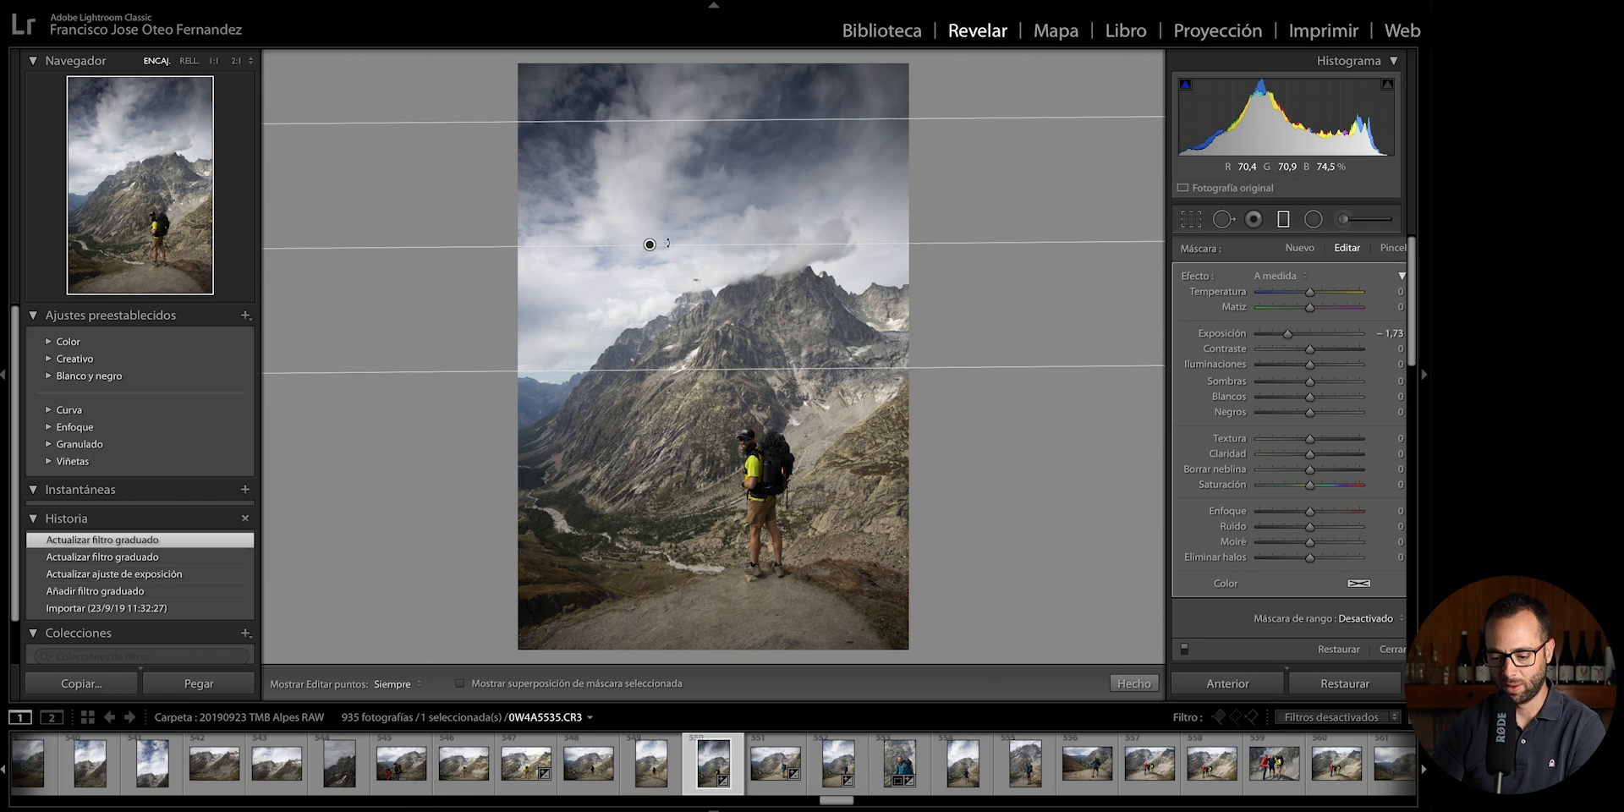
- Set the sky filter's Contraste to 52, Iluminaciones to 56, Sombras to 78 and Claridad to 27, and shift it lower onto the peaks
left_click(1337, 348)
mouse_move(1310, 369)
left_mouse_down()
mouse_move(1357, 364)
mouse_move(1348, 381)
mouse_move(1337, 365)
left_mouse_up()
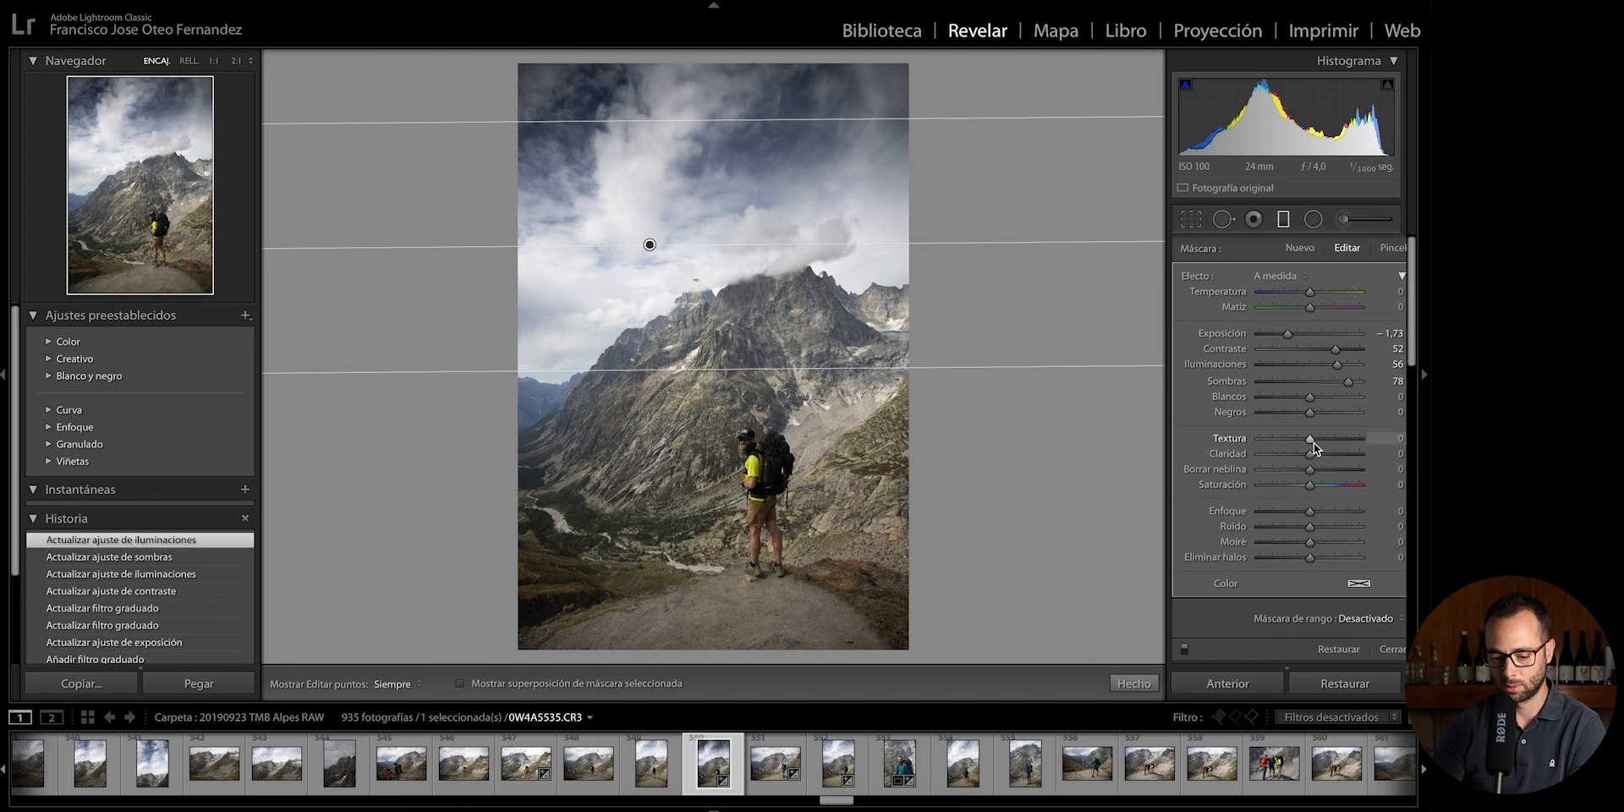
left_click_drag(1310, 453, 1325, 453)
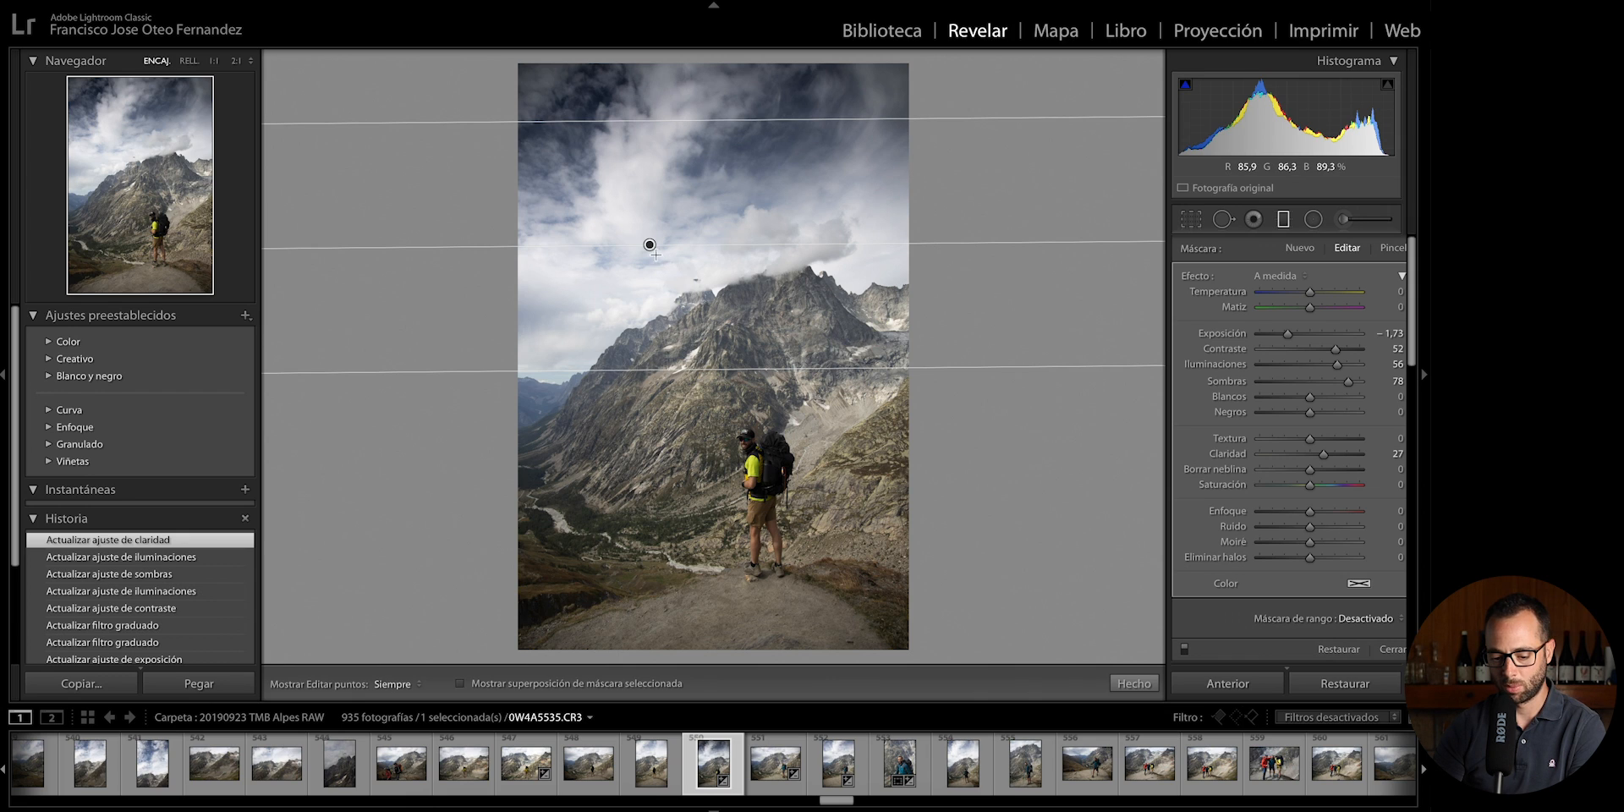
left_click_drag(649, 244, 642, 295)
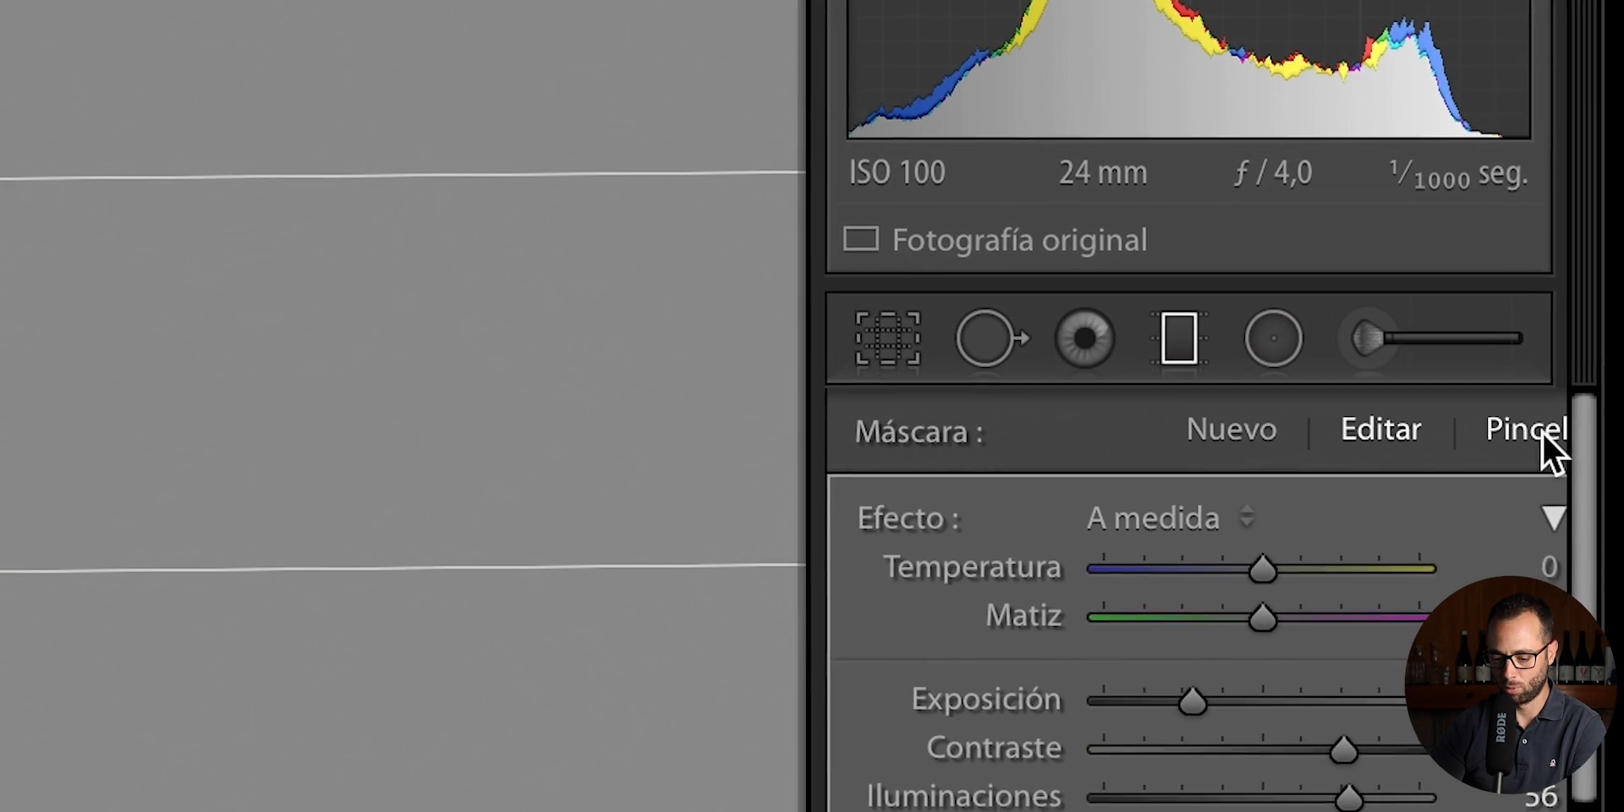
- Erase the graduated filter's effect from the mountain with its Borrar brush at Tamaño 5,0, and leave the brush mode
left_click(1501, 381)
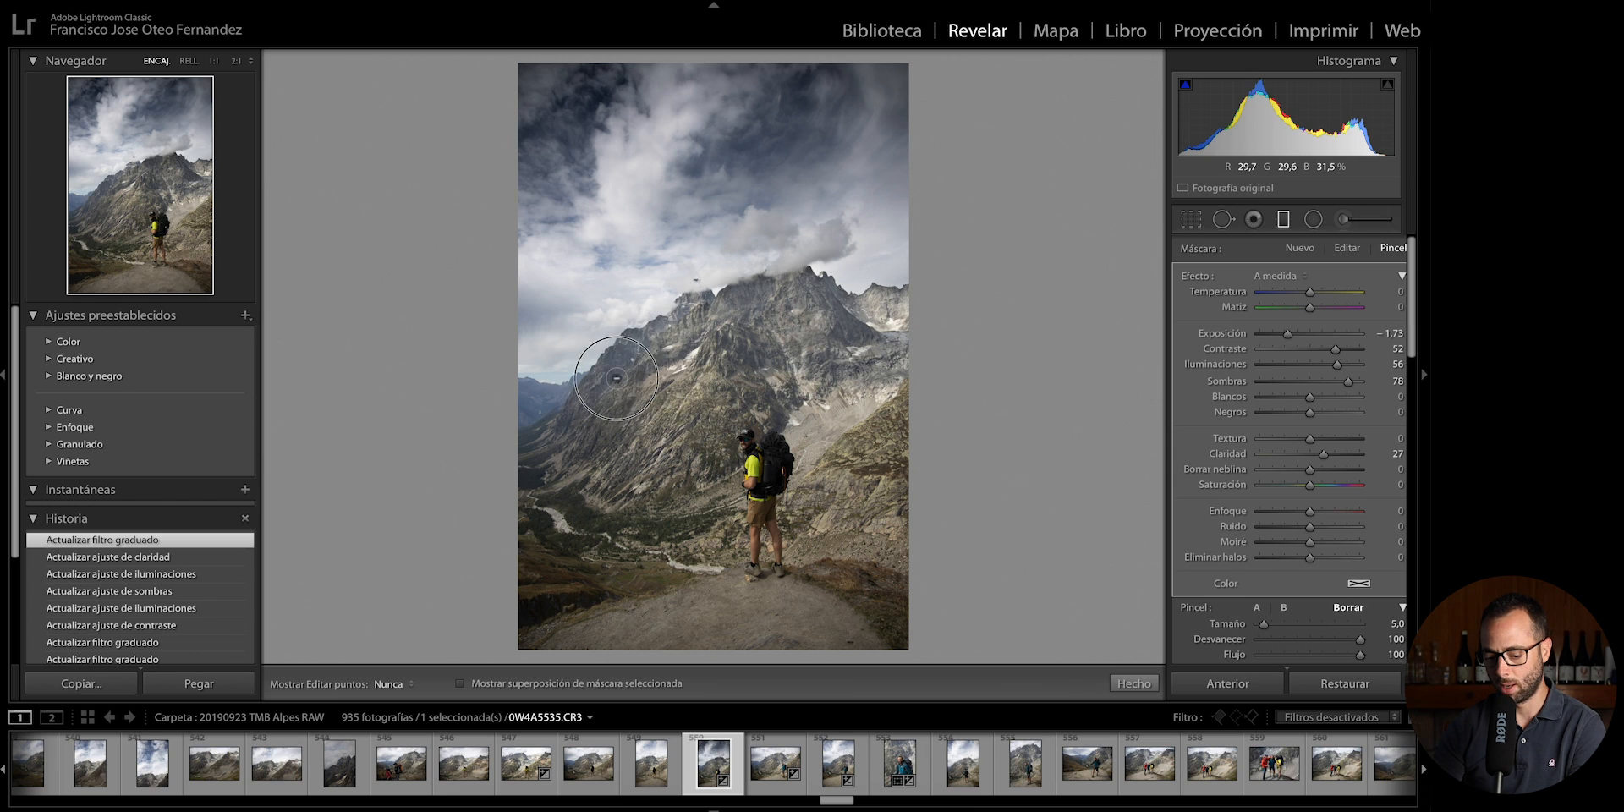
mouse_move(507, 397)
left_mouse_down()
mouse_move(634, 415)
mouse_move(778, 355)
mouse_move(833, 368)
left_mouse_up()
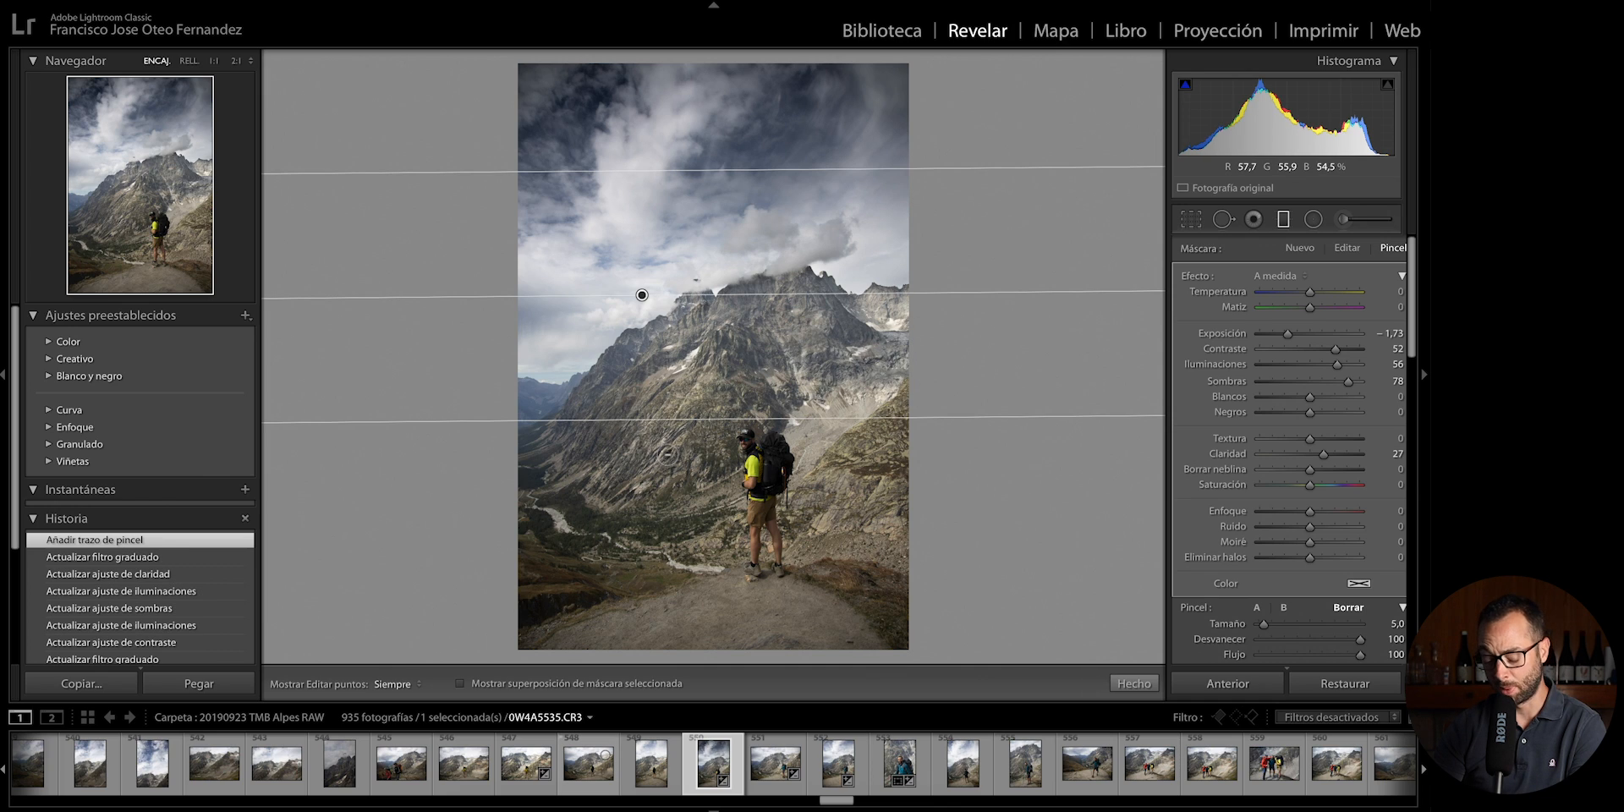
key("shift+t")
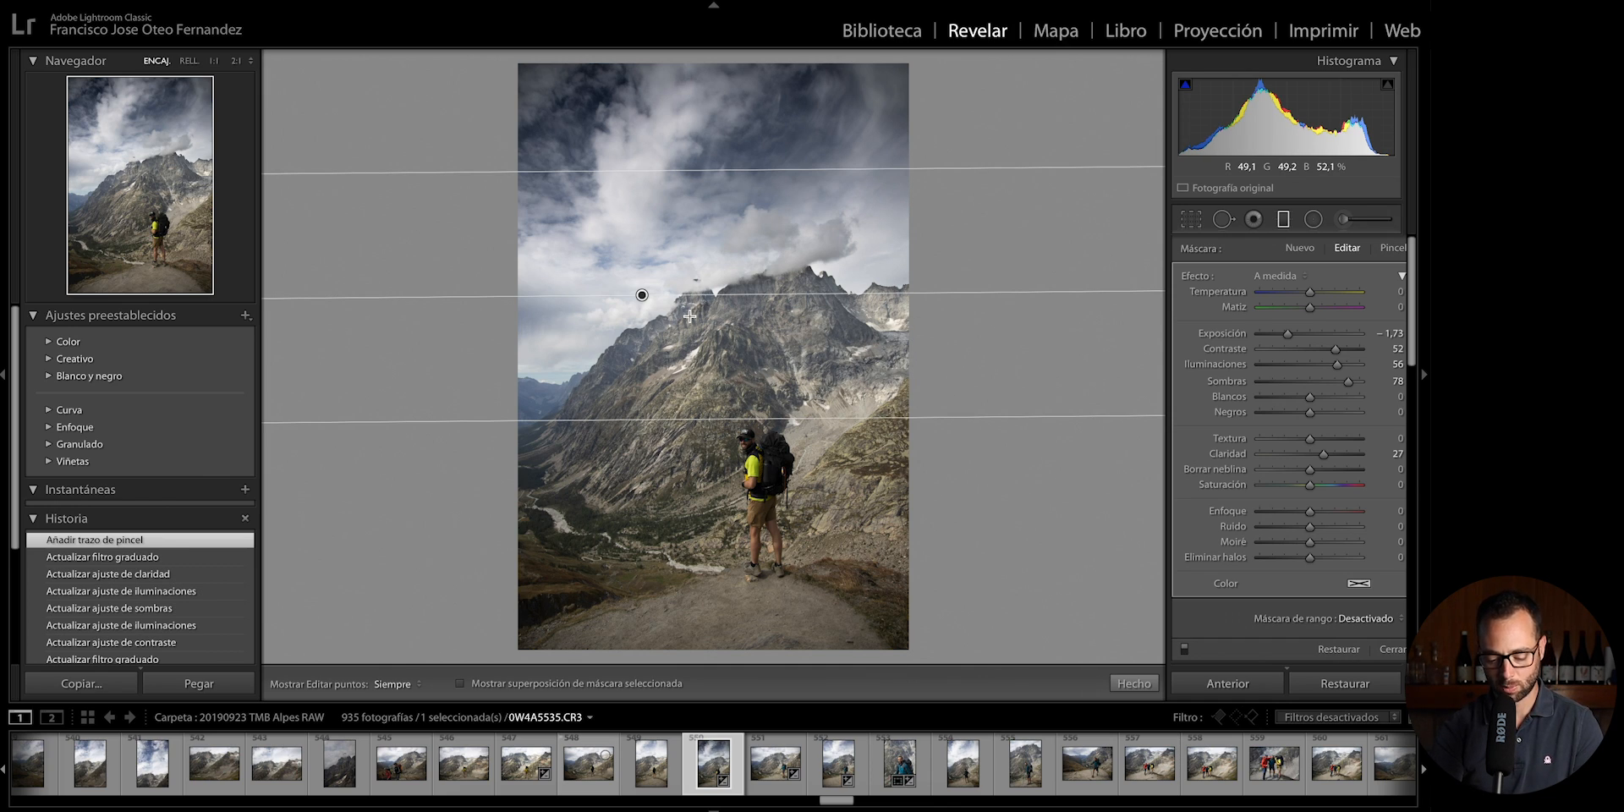
- Toggle the mask overlay of the sky's graduated filter to examine which areas it covers, then close its editing
key("o")
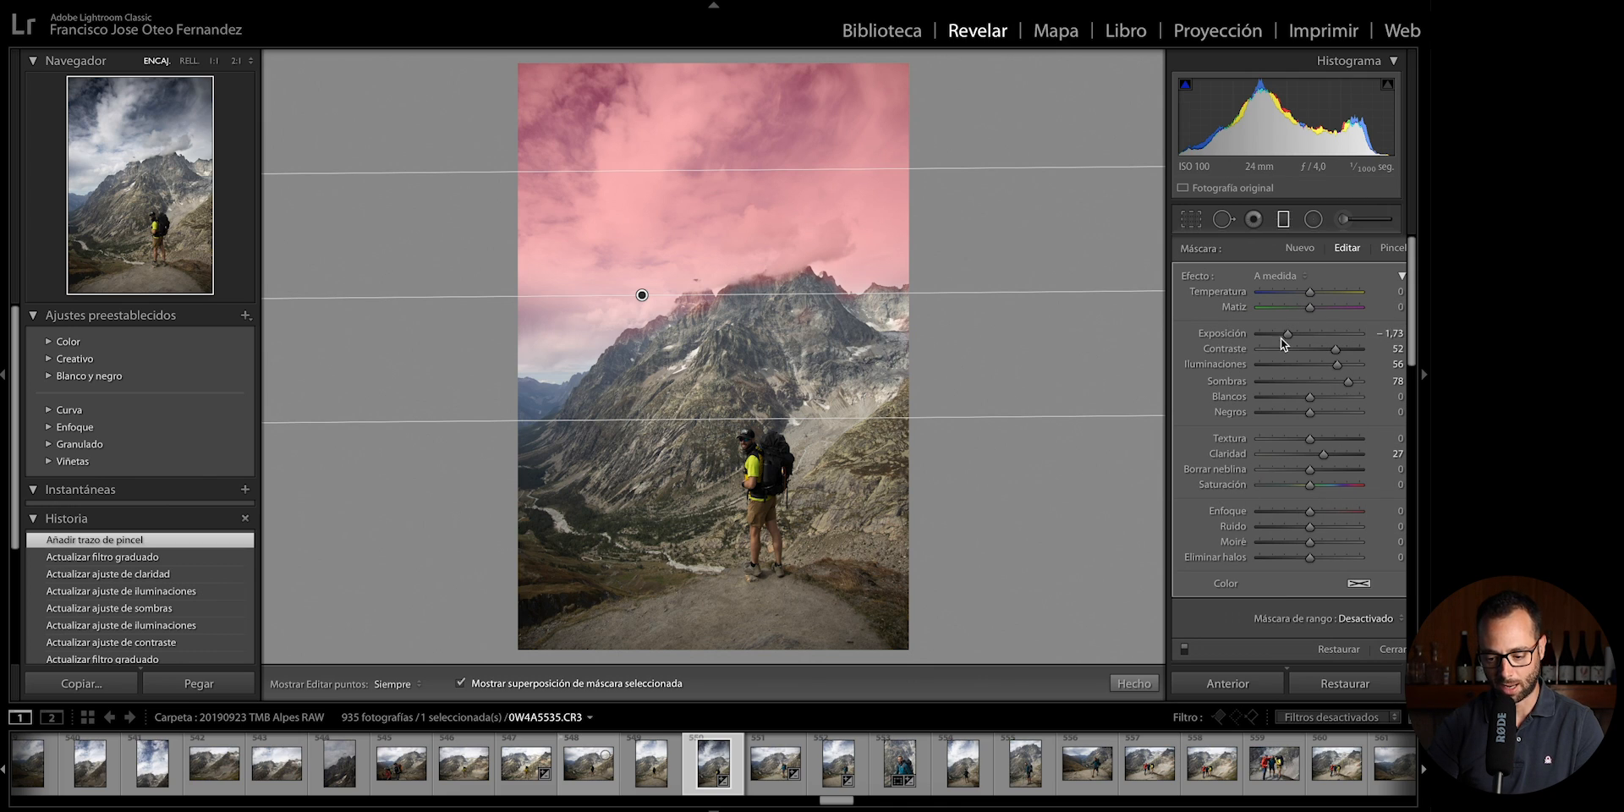
key("o")
key("o")
key("o")
key("o")
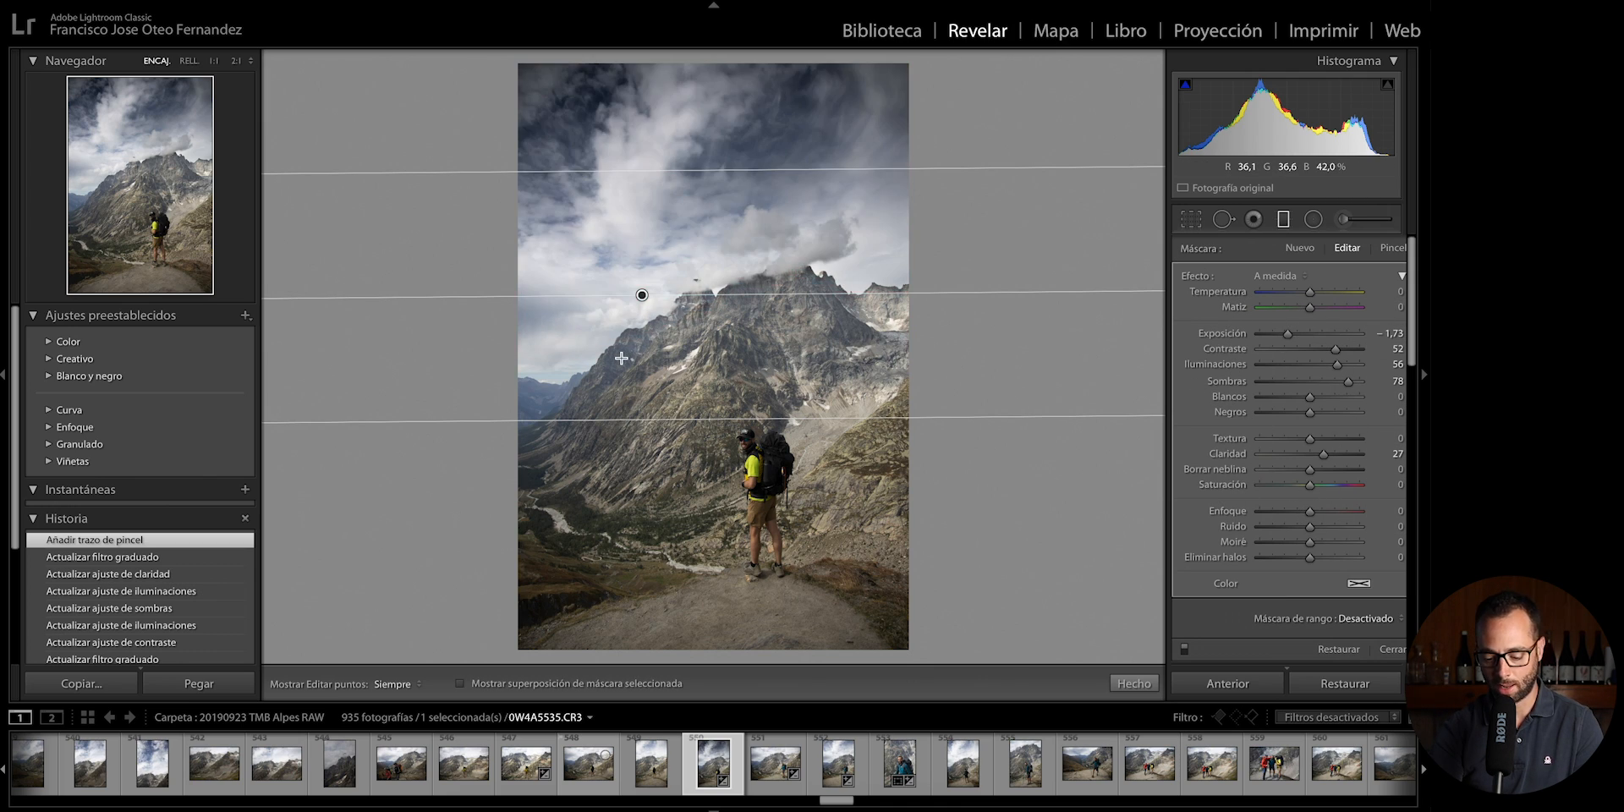
key("o")
key("o")
key("o")
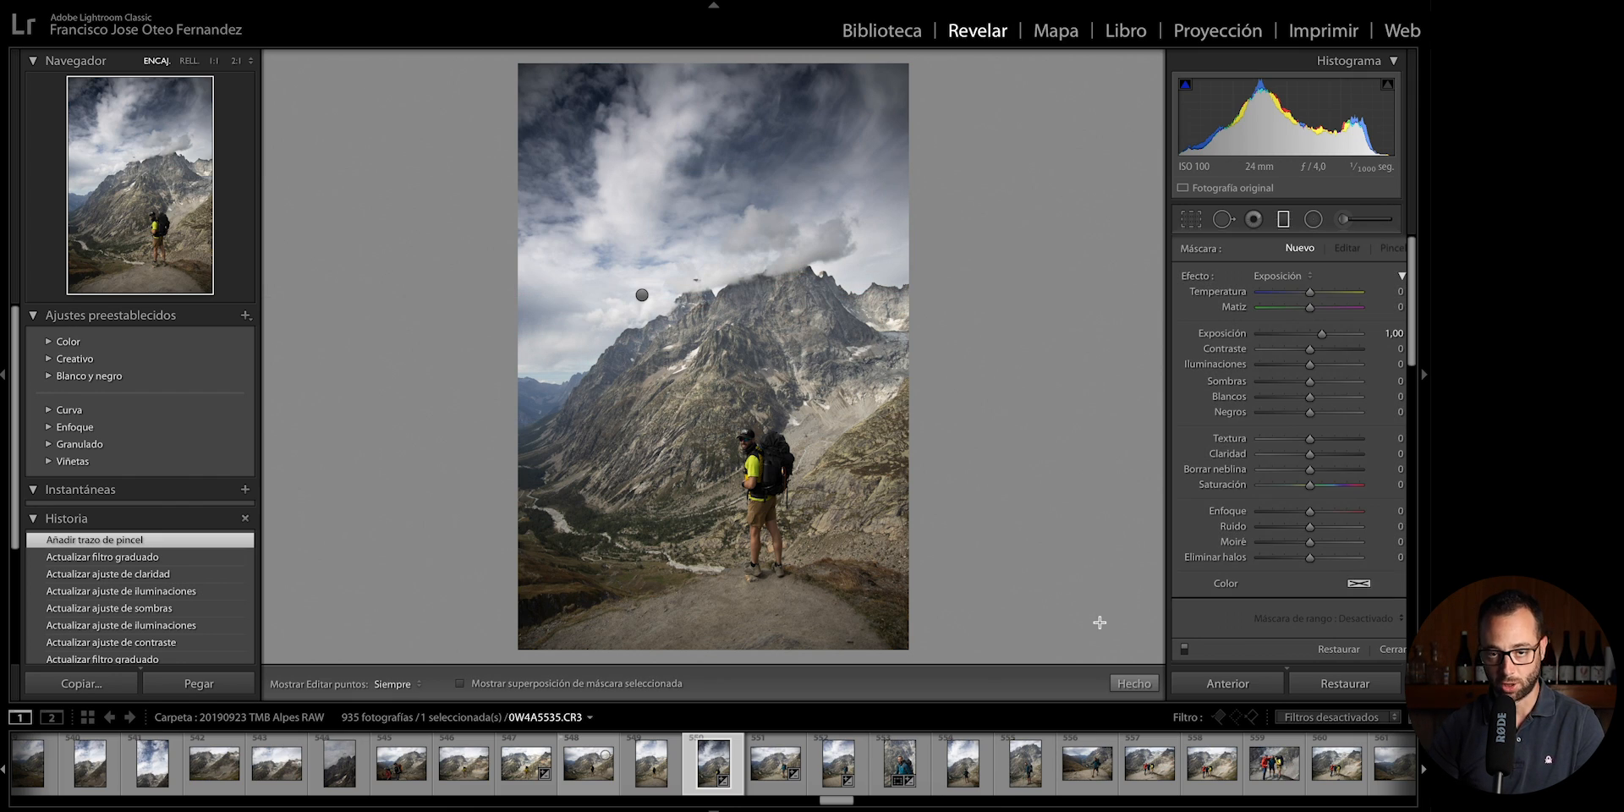
- Add an inverted radial filter around the hiker and shrink it to a roughly circular area
left_click(1258, 631)
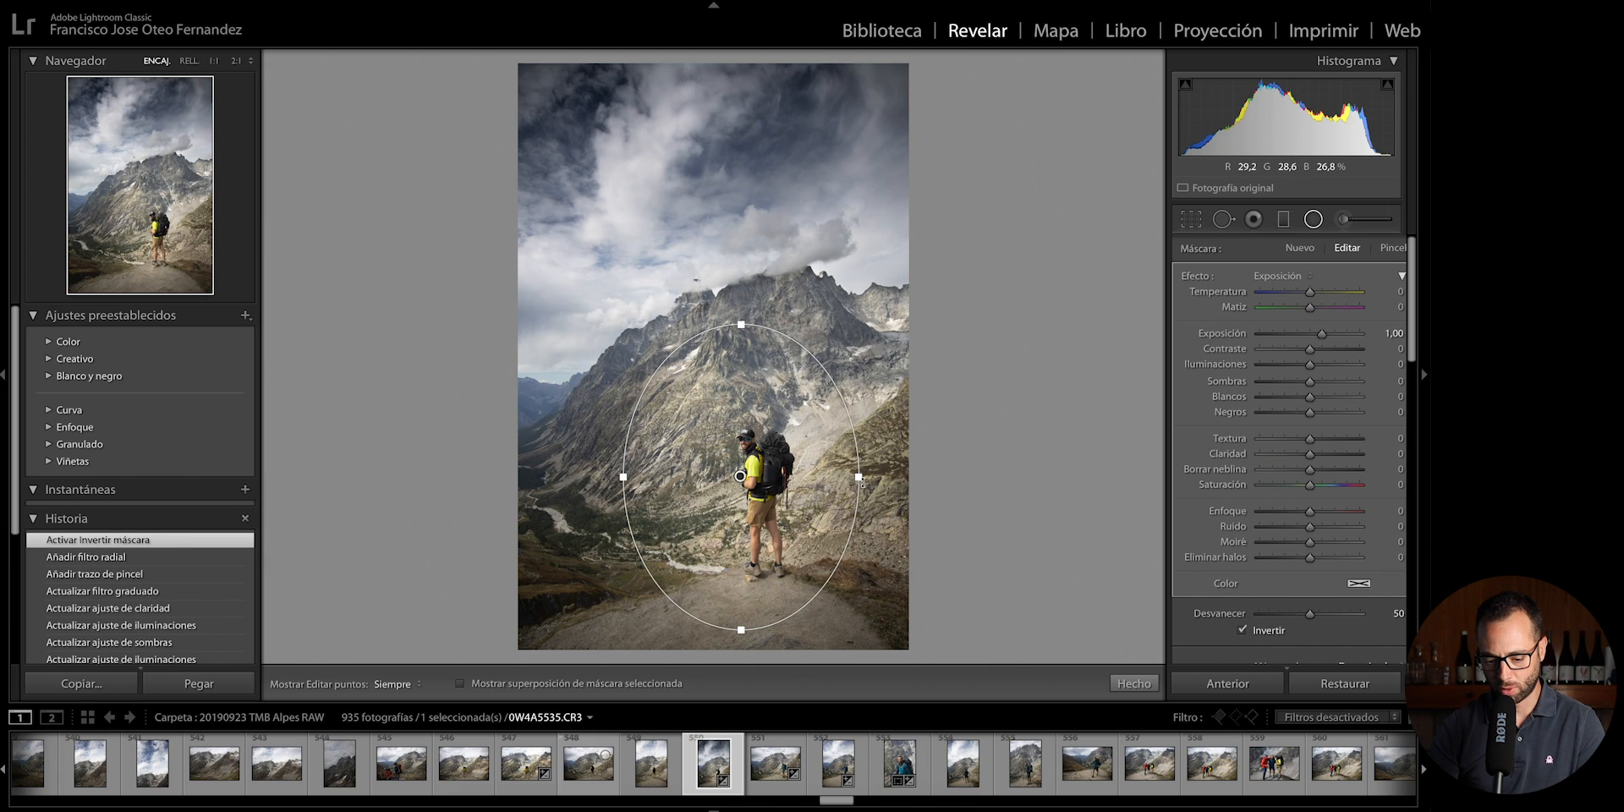
mouse_move(858, 476)
left_mouse_down()
mouse_move(924, 481)
mouse_move(851, 477)
left_mouse_up()
left_click_drag(743, 340, 742, 384)
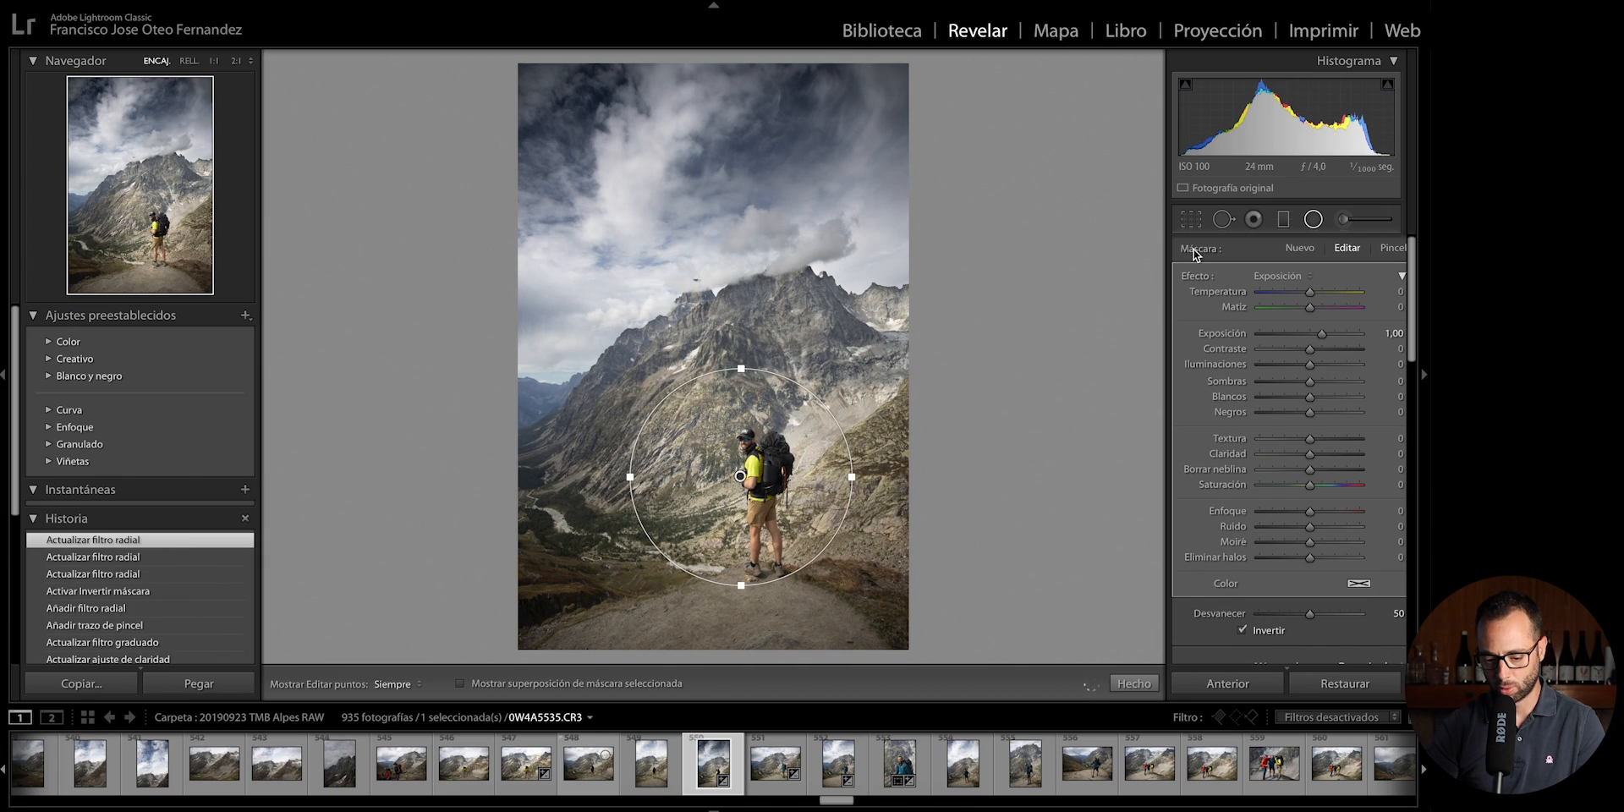
- Set the radial filter's Exposición to 0,66, stretch it into a wide ellipse beyond the photo's sides, and leave the tool
left_click_drag(1321, 334, 1315, 337)
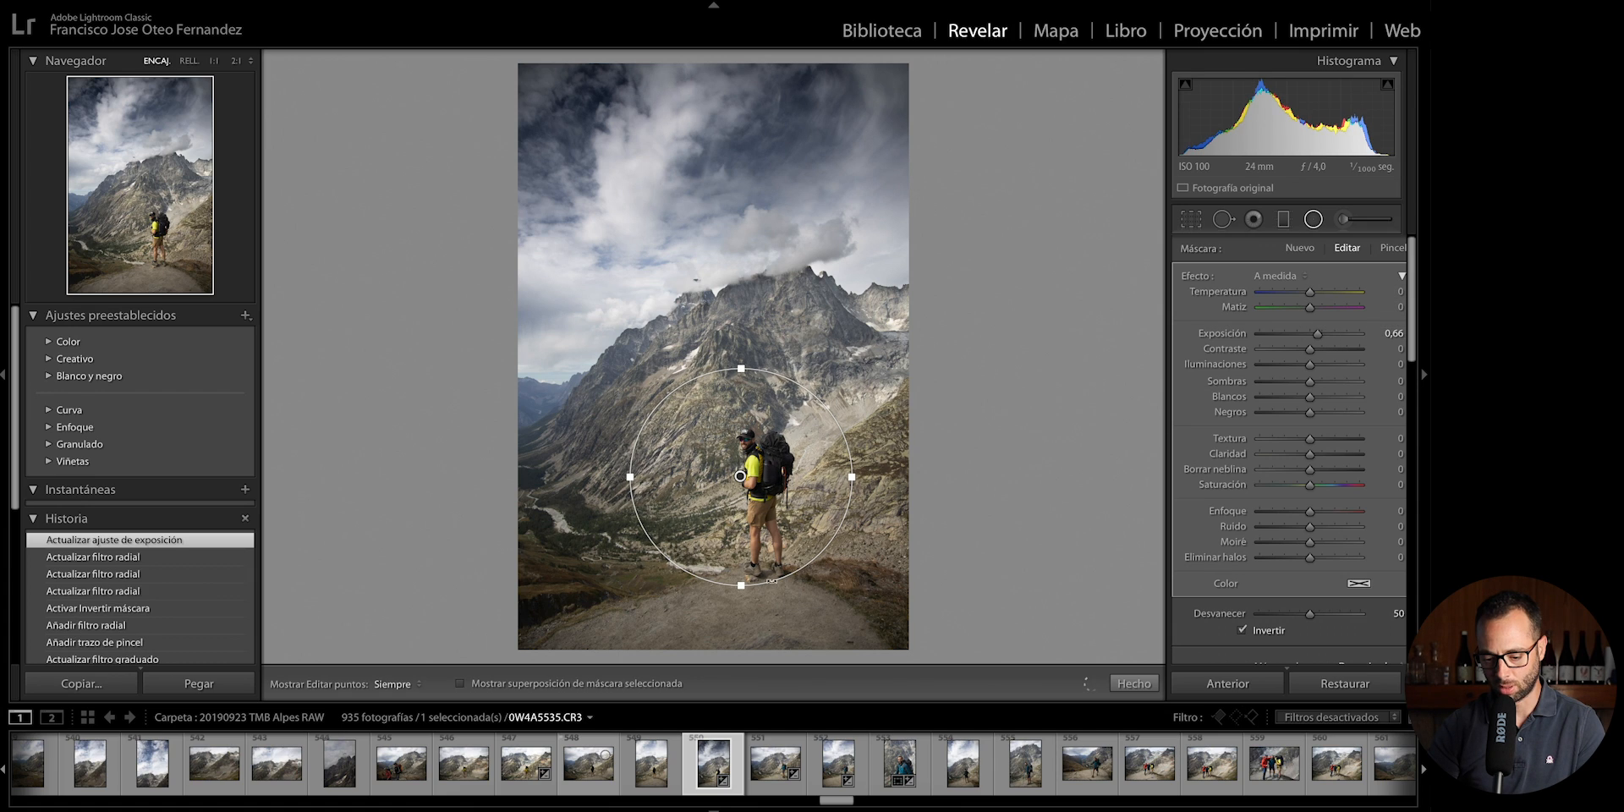
left_click_drag(741, 585, 741, 610)
left_click_drag(854, 478, 991, 479)
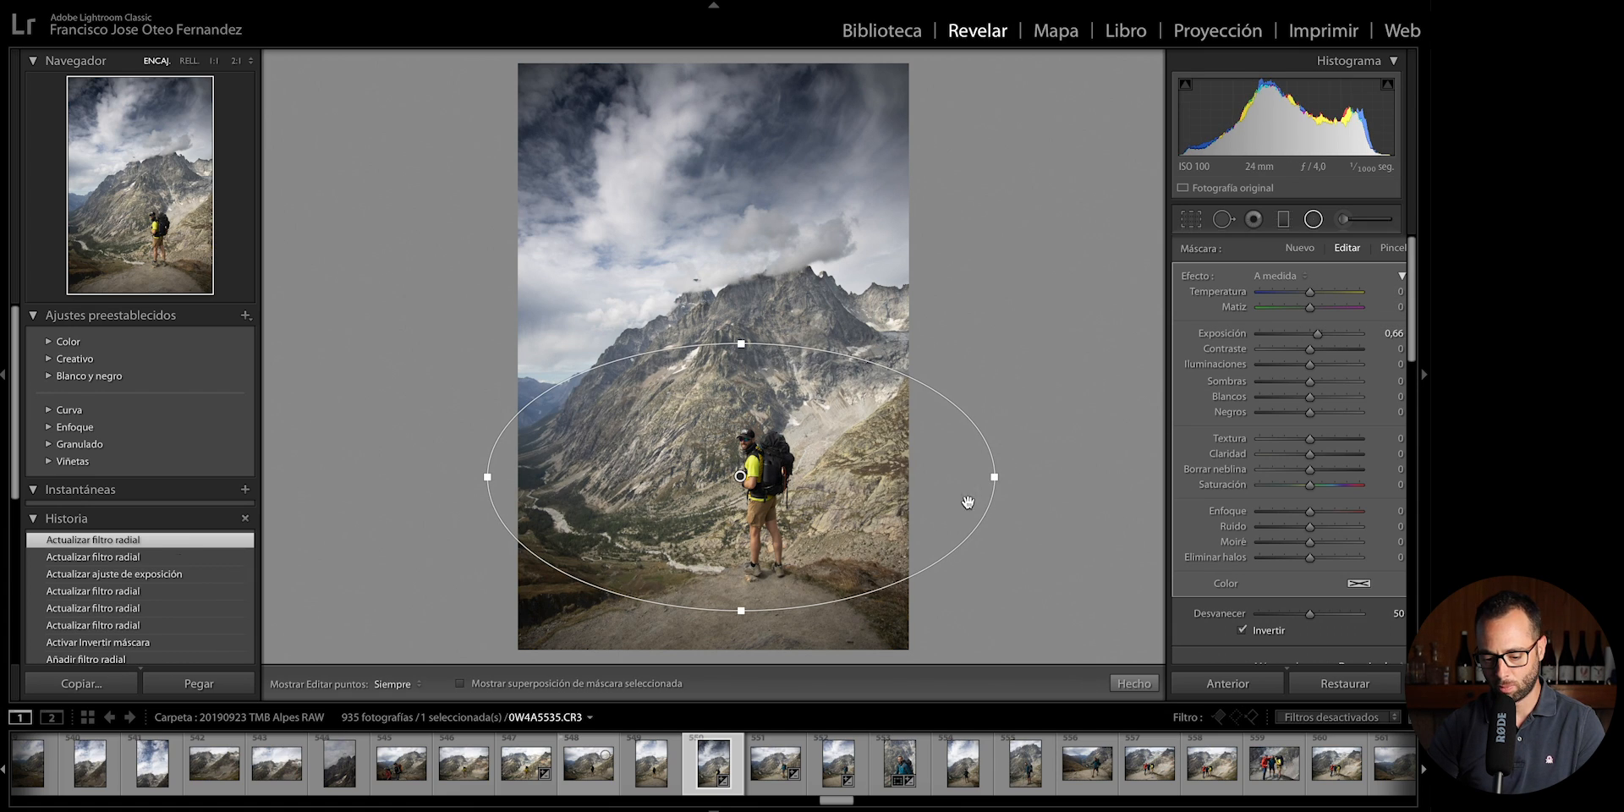
left_click(1044, 510)
key("shift+m")
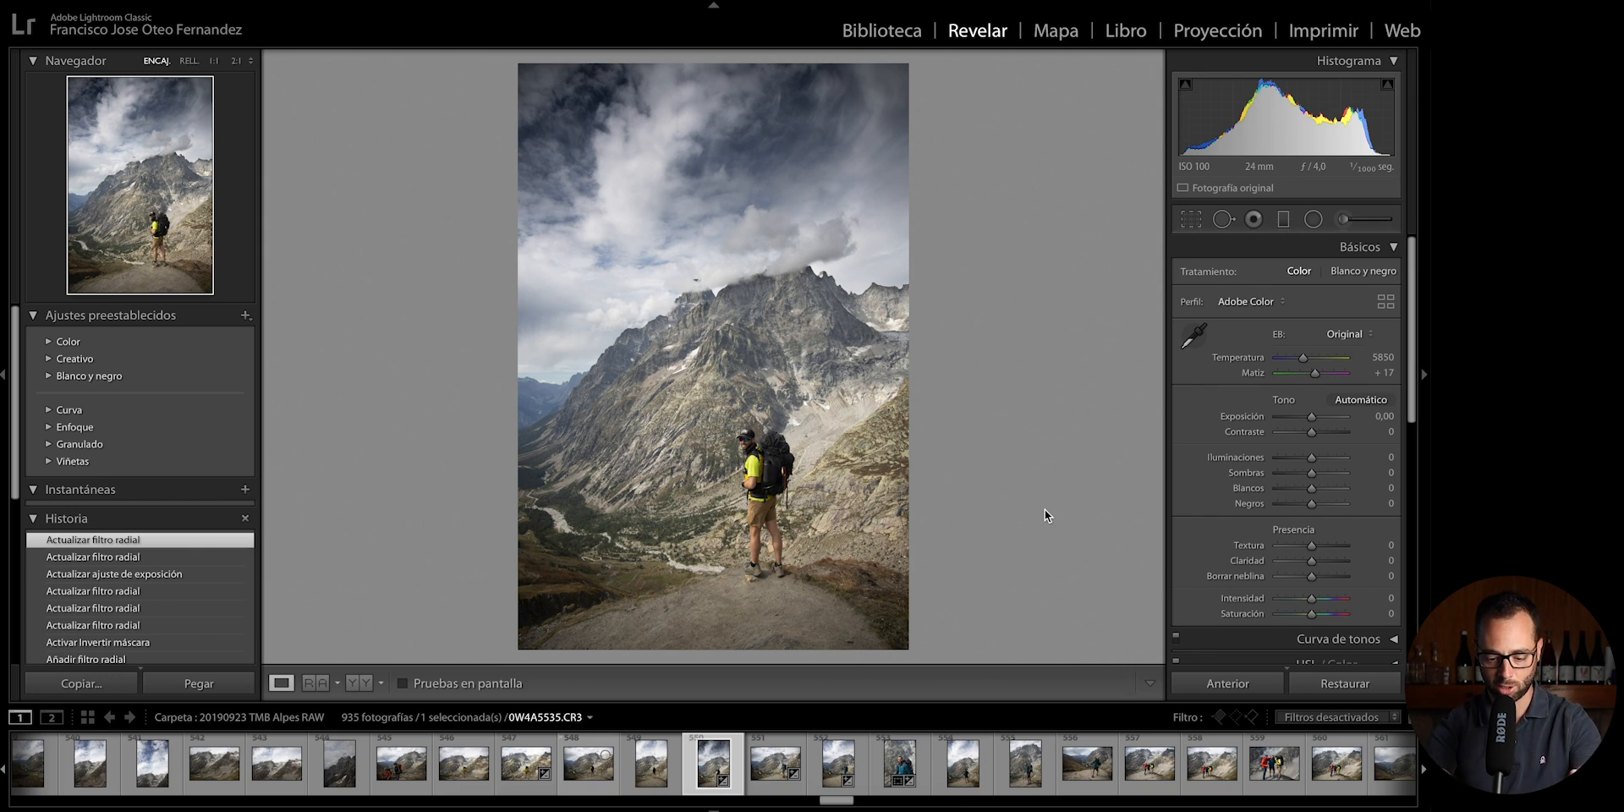
- Compare the photo before and after editing, and view it with the interface dimmed and fully hidden
key("y")
key("y")
key("l")
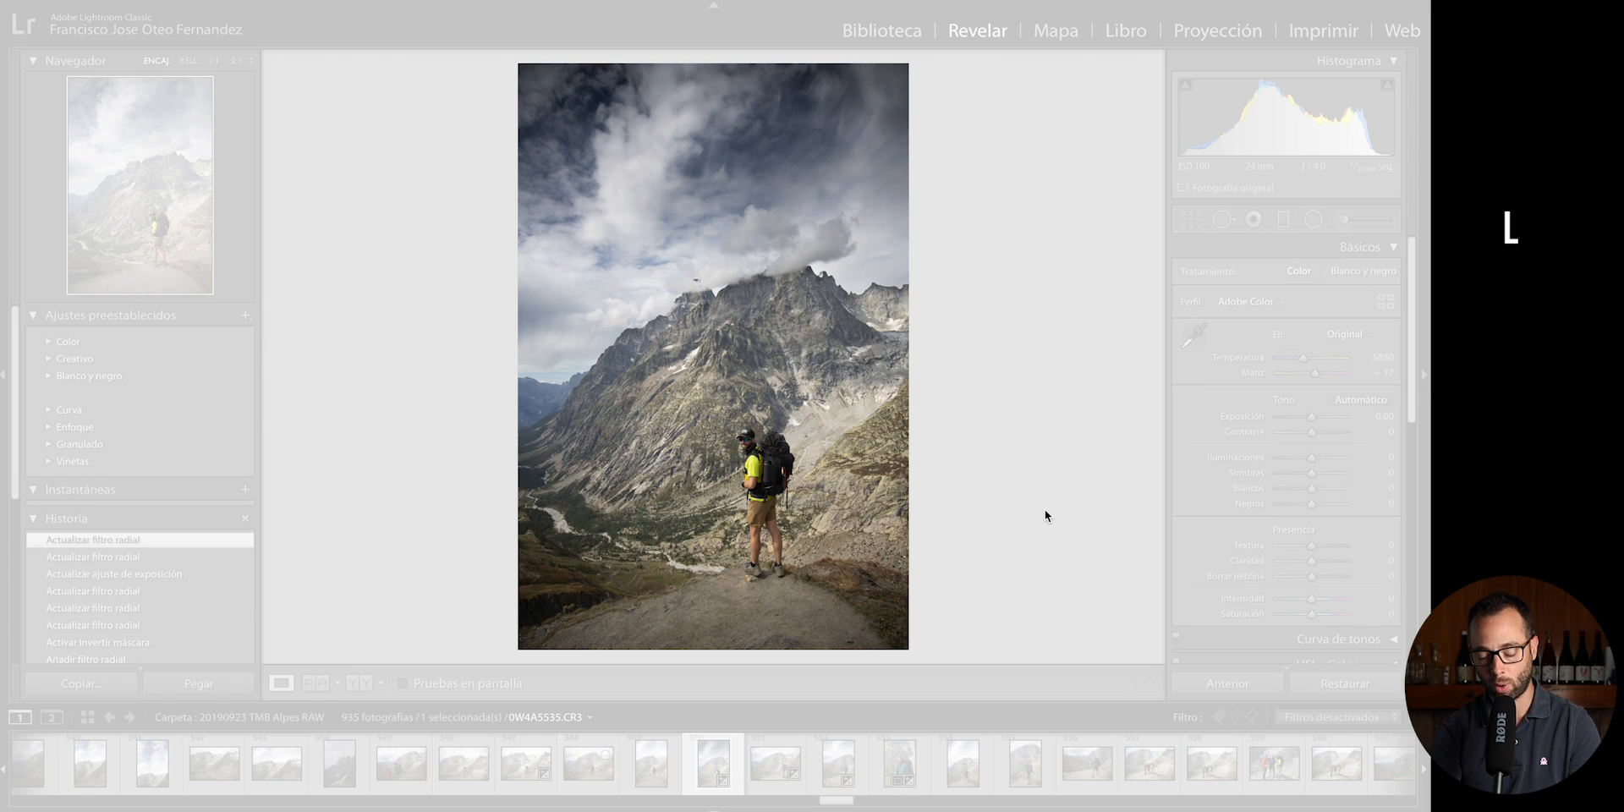
key("l")
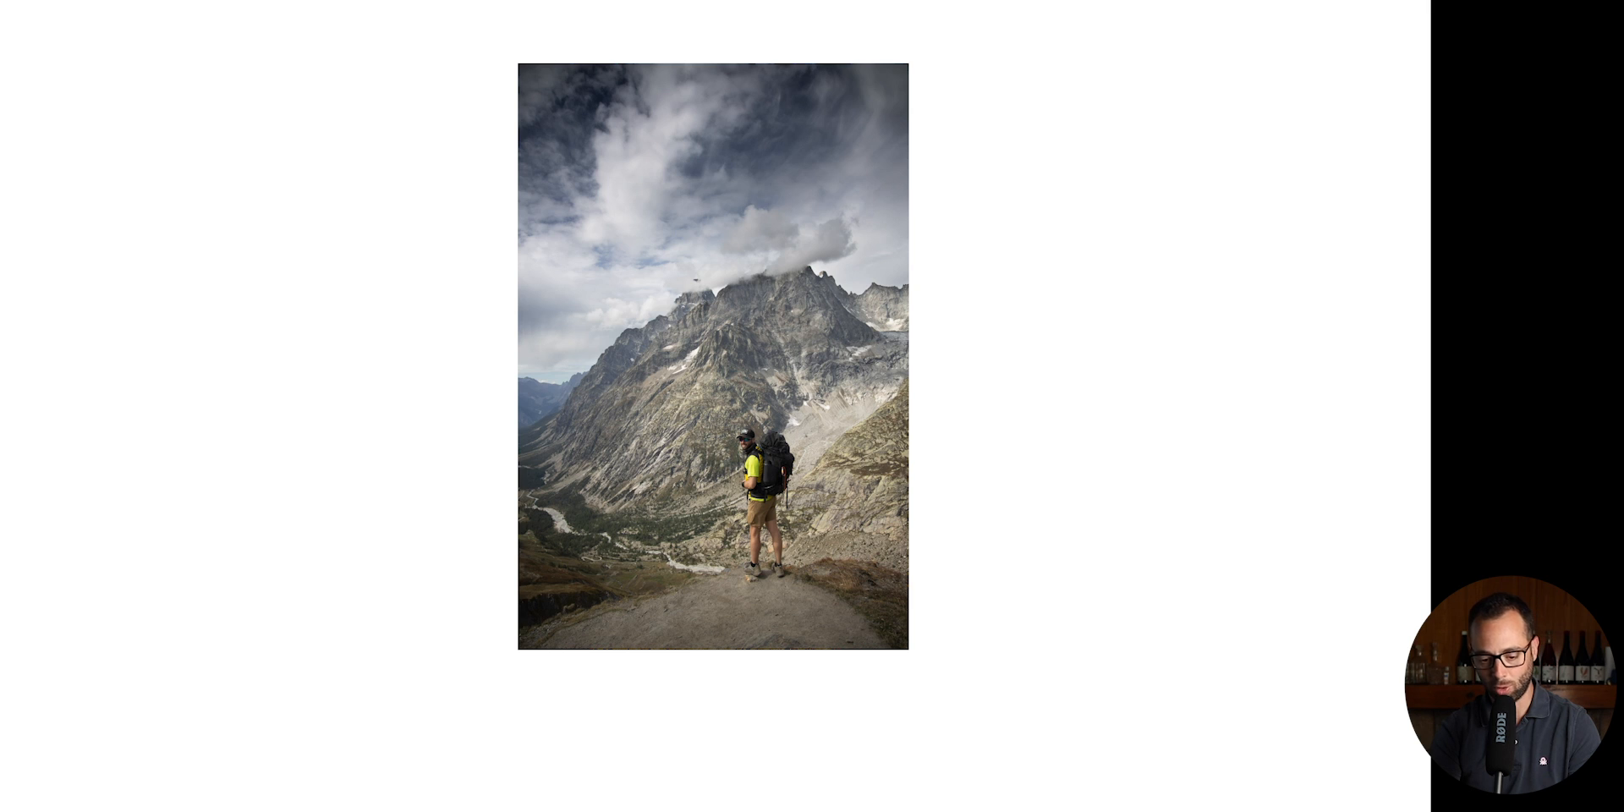
key("l")
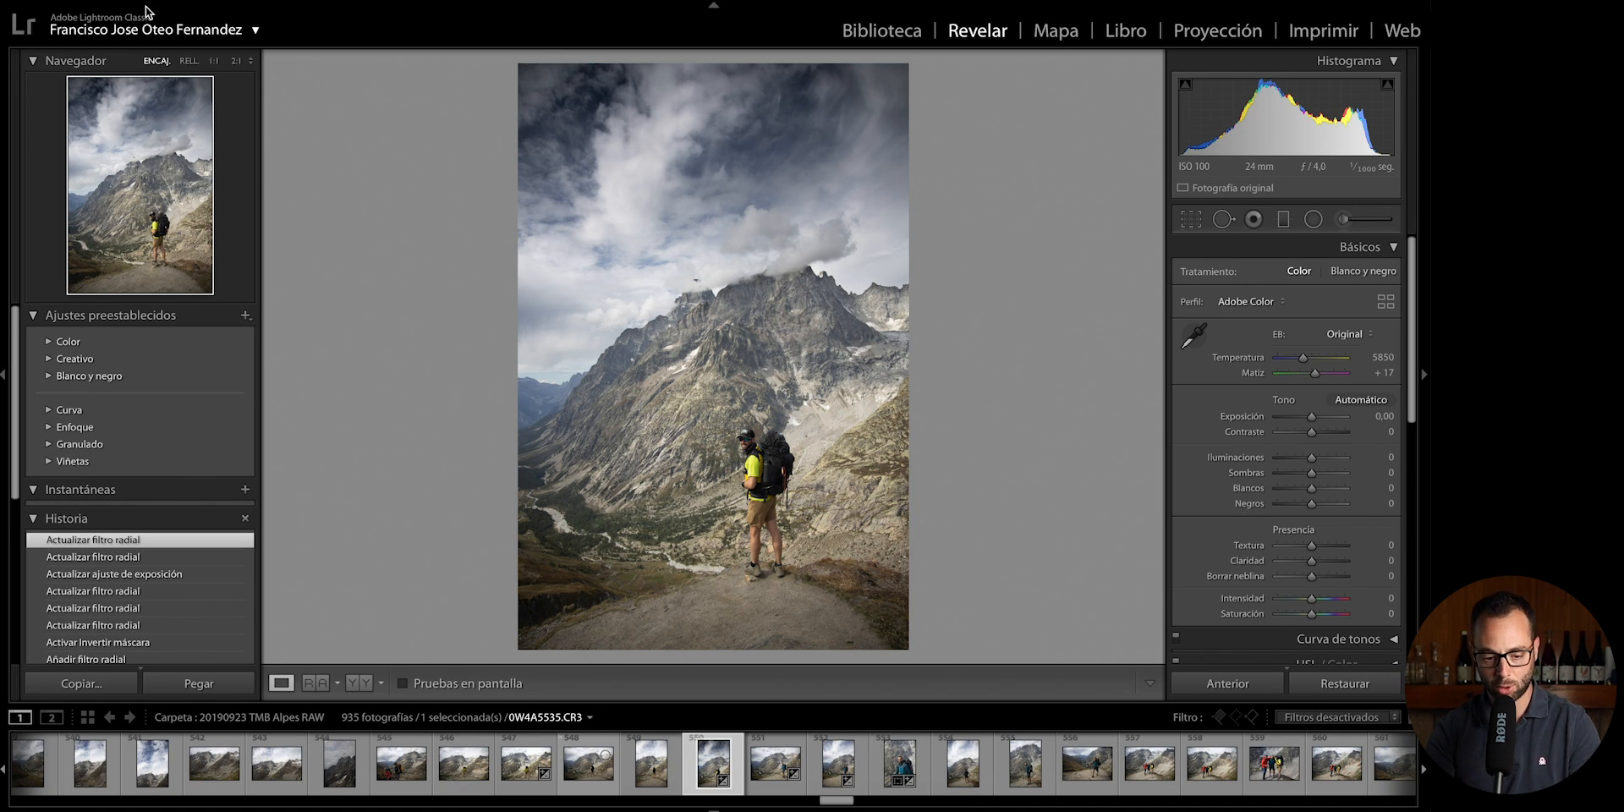
- Review the Luz de fondo screen colours in the Interfaz preferences, keep Color de pantalla at Blanco, and close the preferences
left_click(77, 3)
left_click(93, 16)
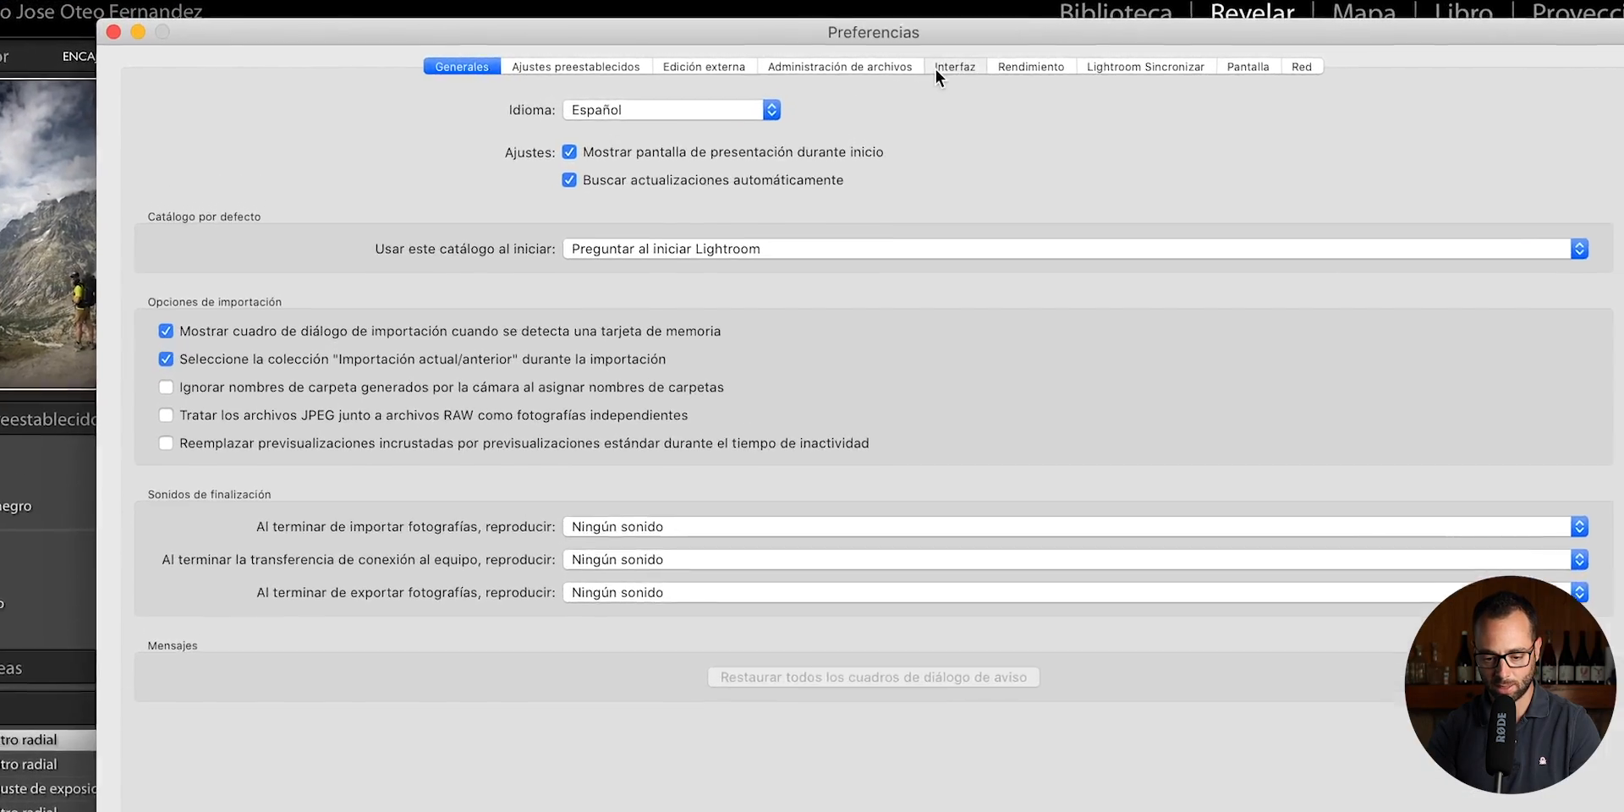
left_click(764, 71)
left_click(416, 172)
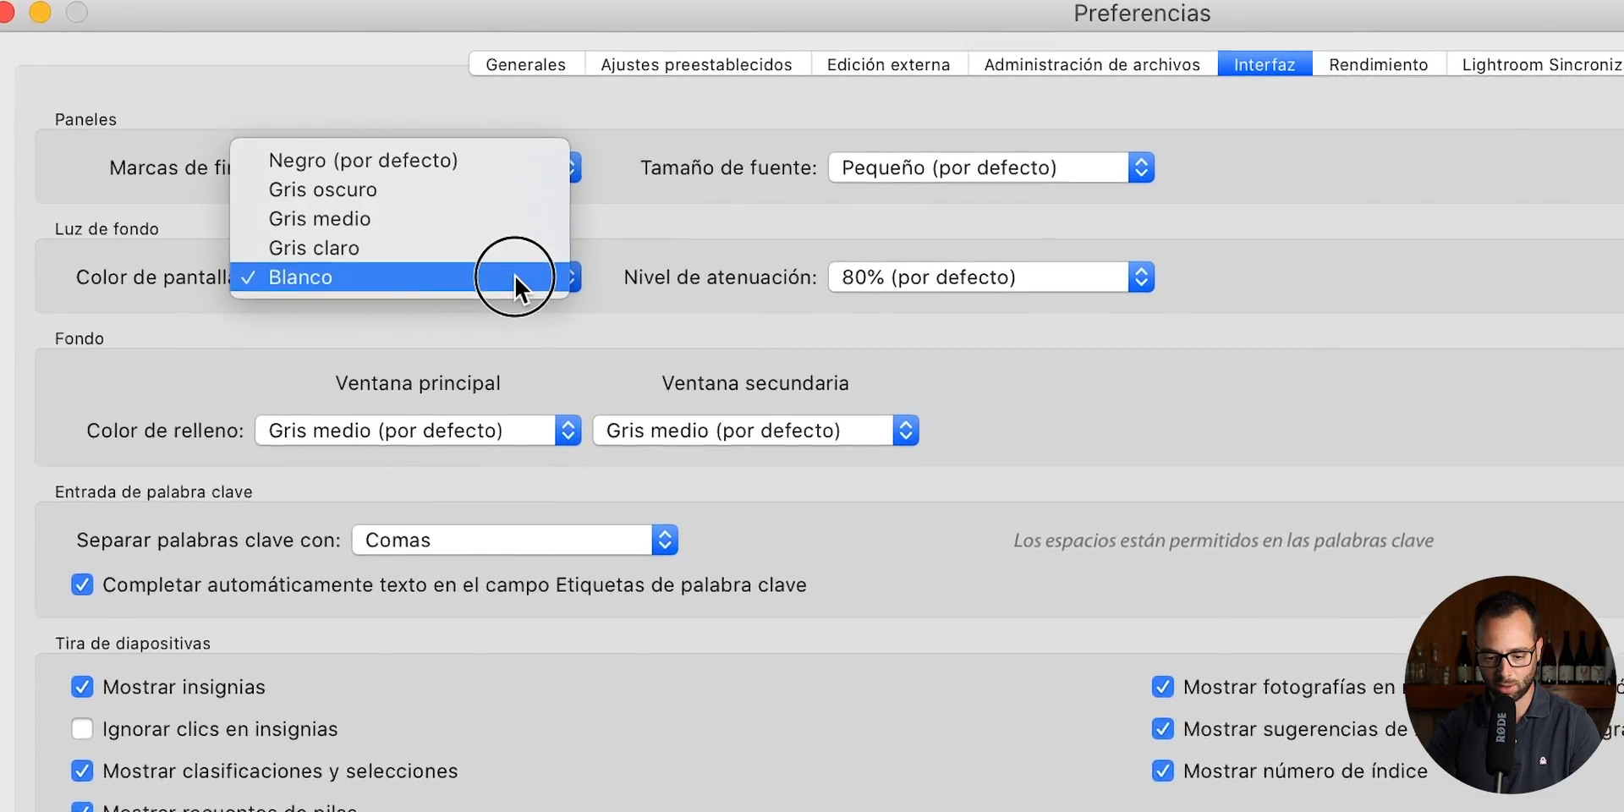
left_click(1078, 293)
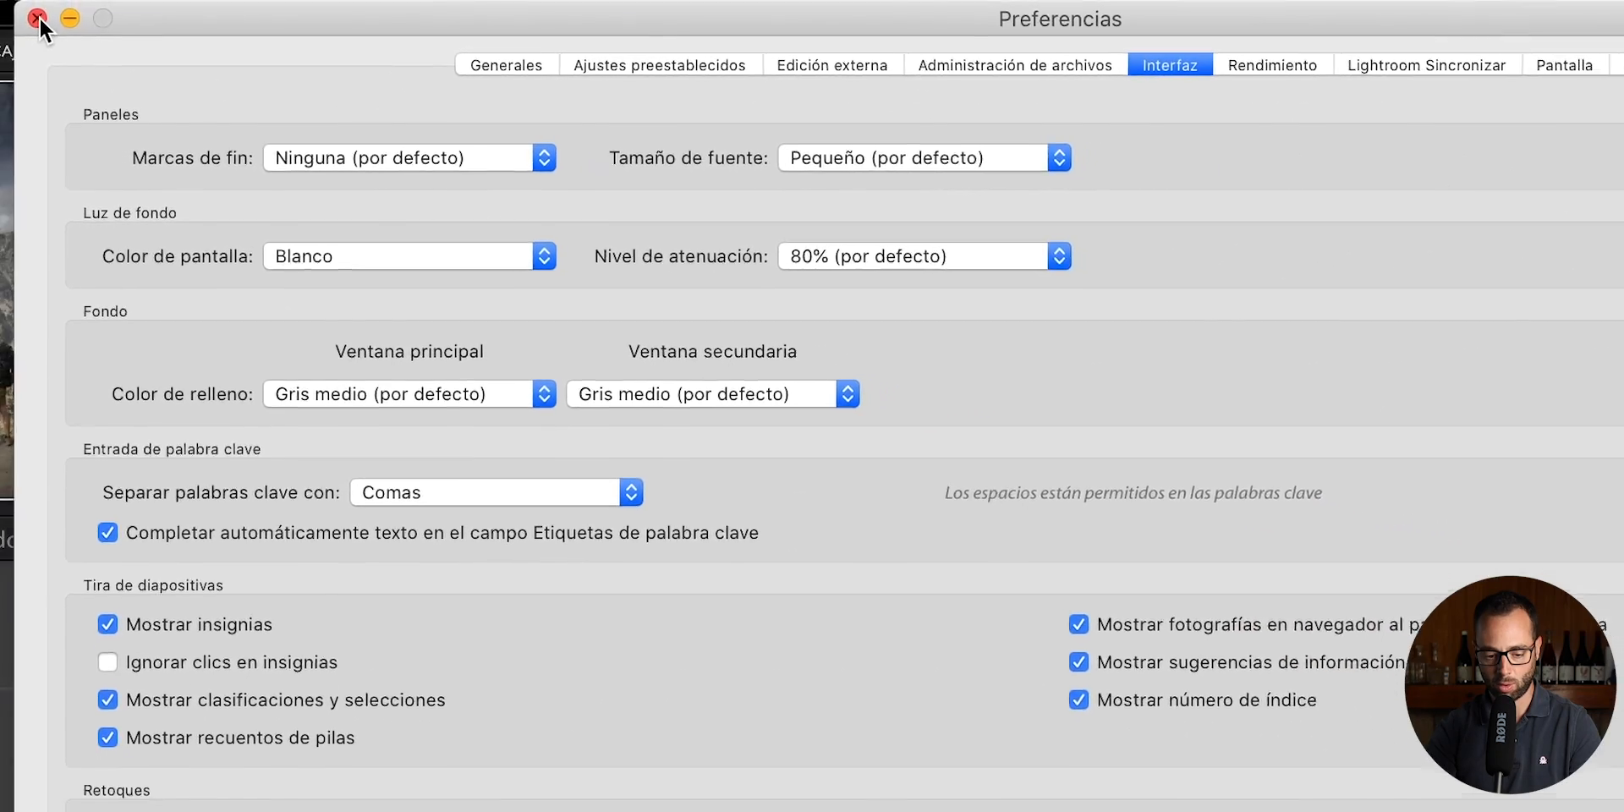
left_click(33, 17)
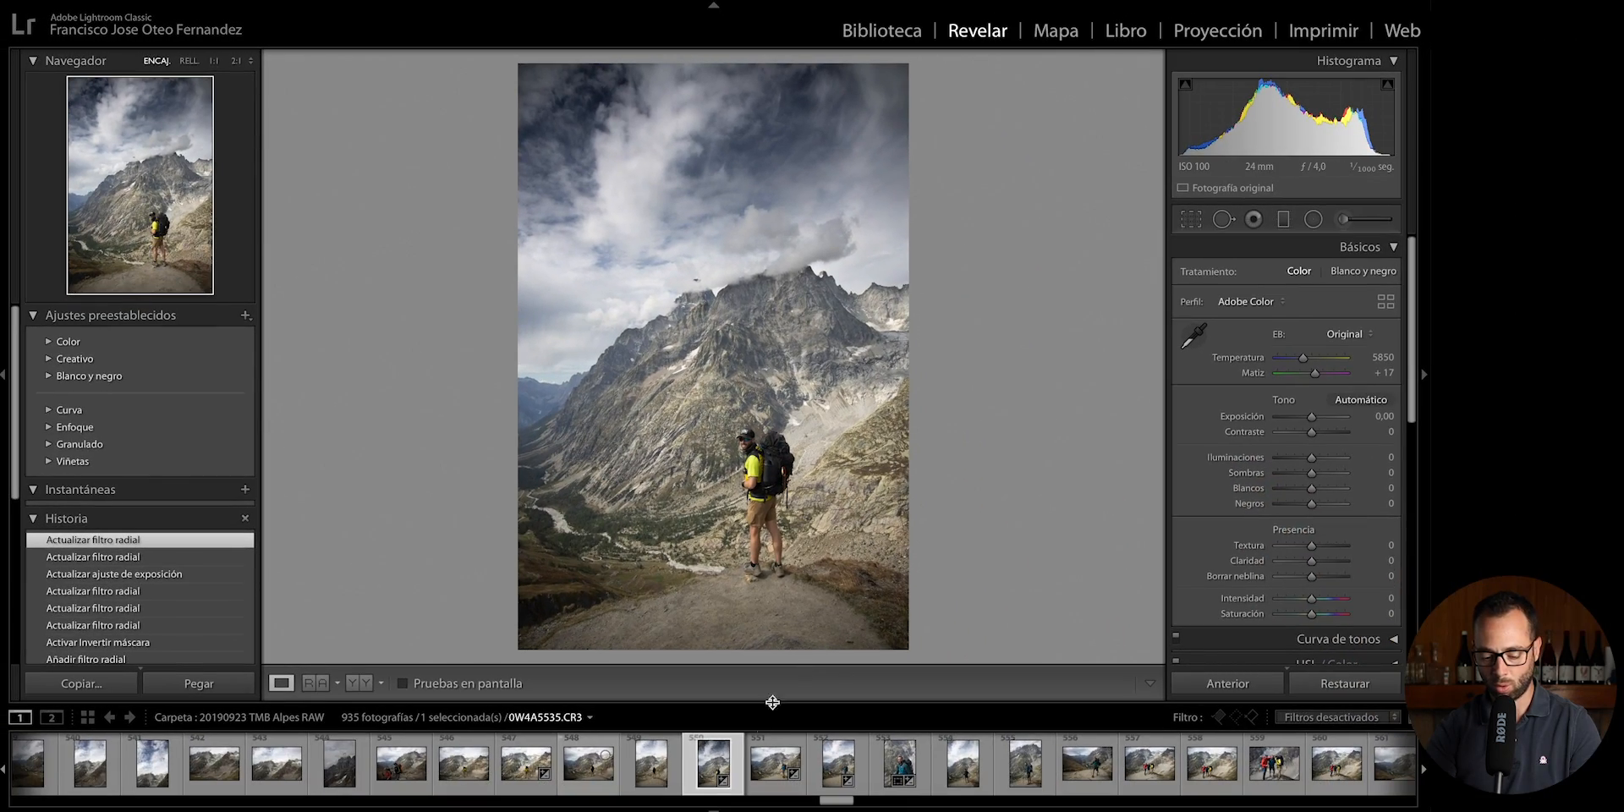
- View the photo again on the white Luz de fondo, dimmed and fully isolated, and restore the interface
key("l")
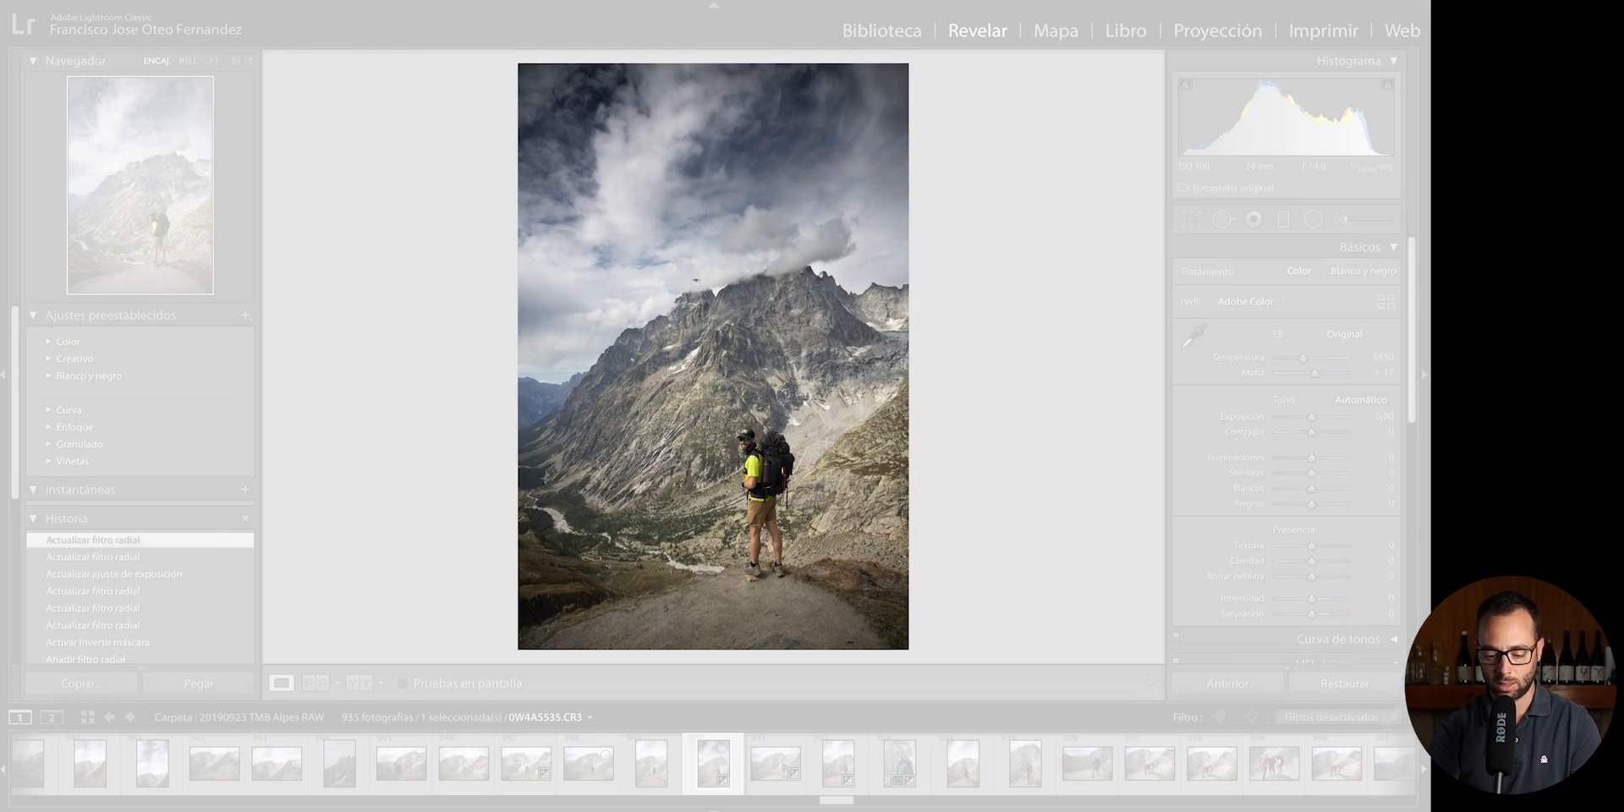
key("l")
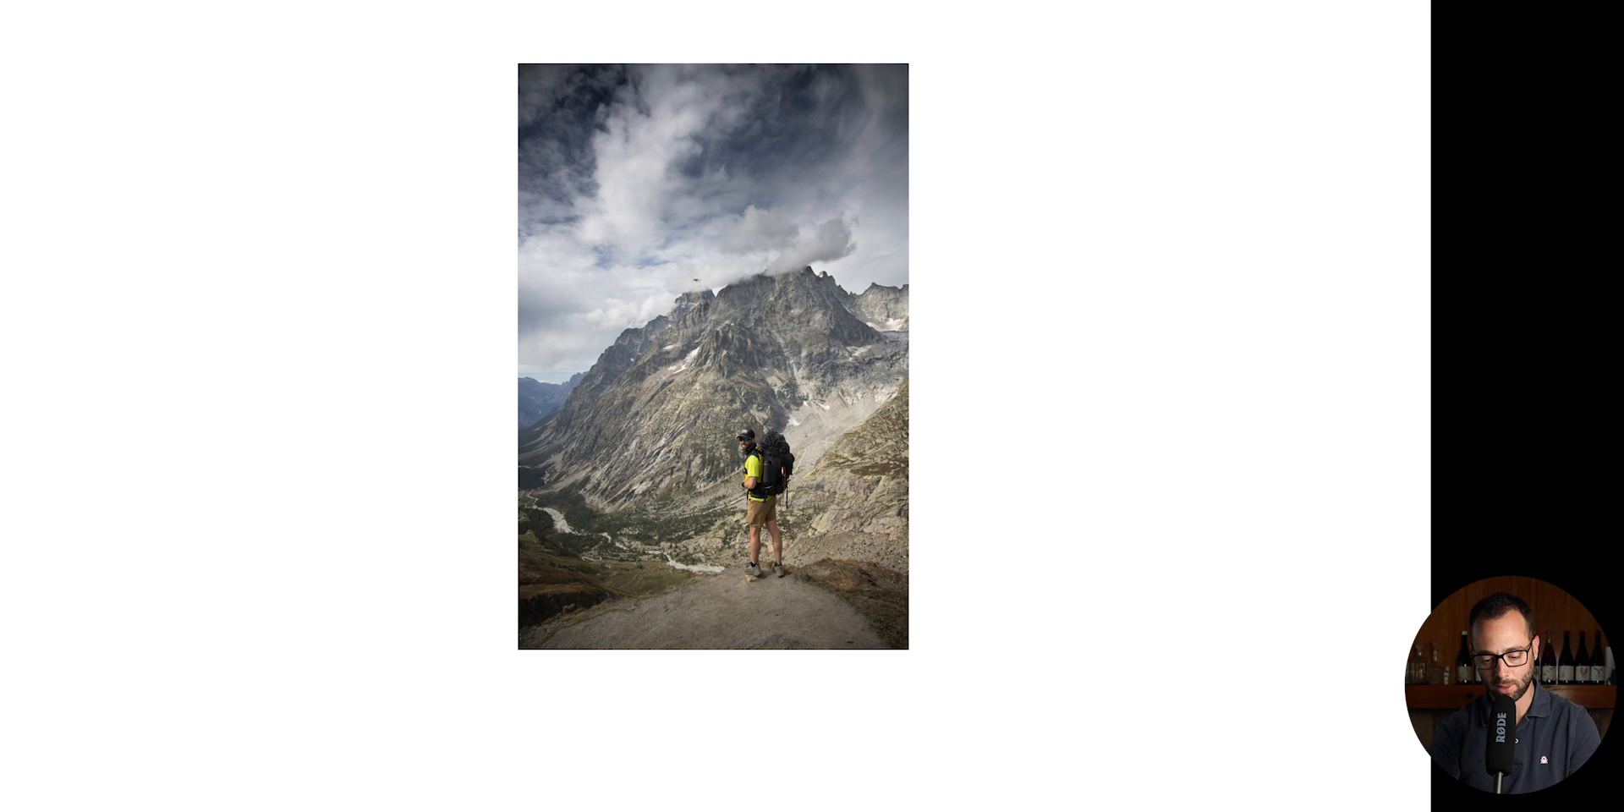
key("l")
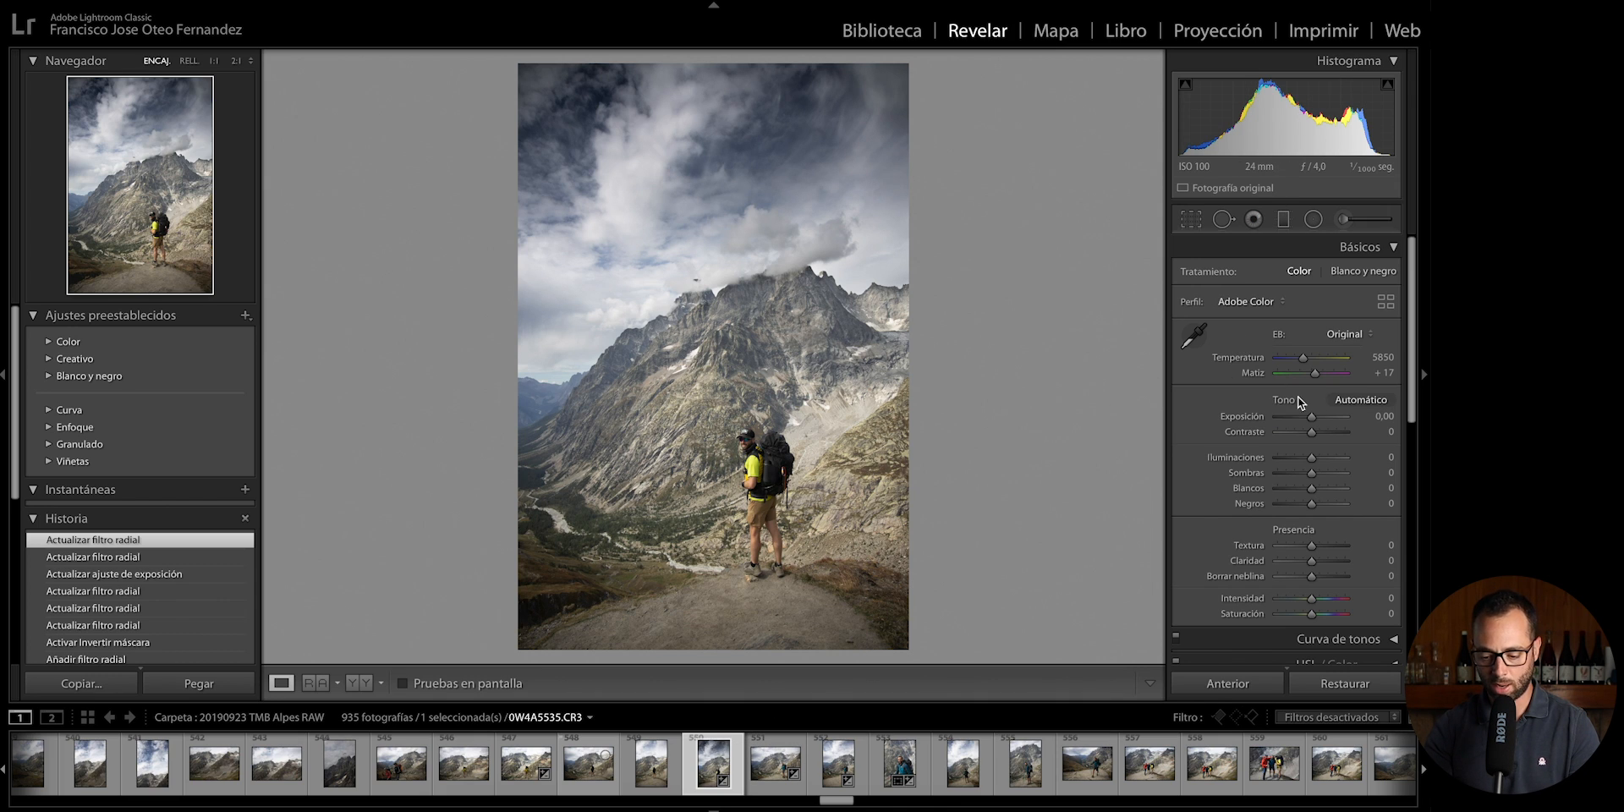
- Set the photo's Exposición to +0,20, Contraste to +34, Iluminaciones to −27, Sombras to +35 and Claridad to +28
left_click(1323, 417)
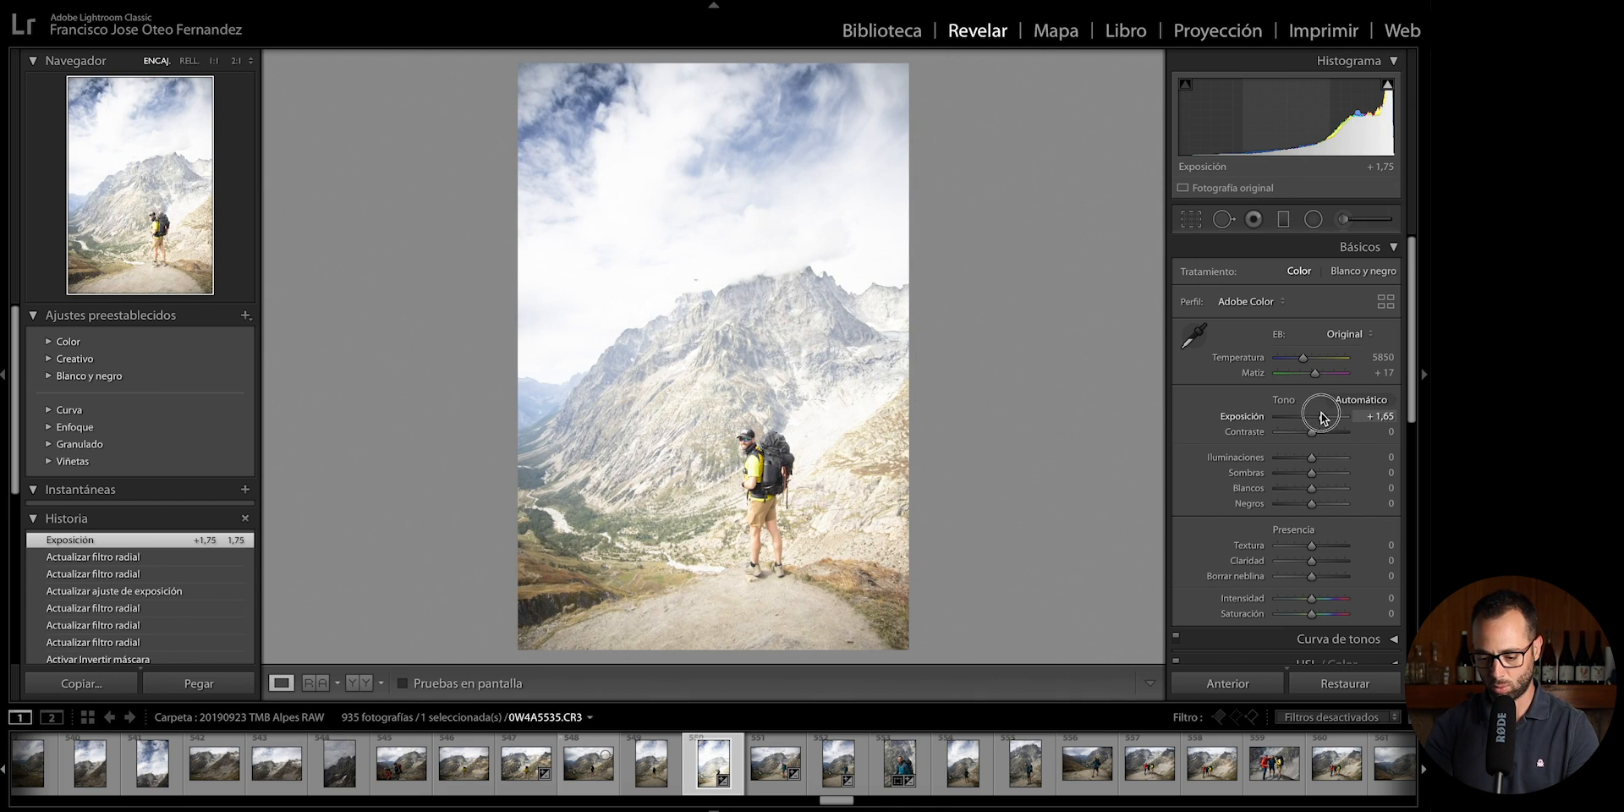
left_click_drag(1321, 417, 1324, 432)
left_click_drag(1311, 457, 1325, 473)
left_click_drag(1311, 562, 1321, 562)
- Lift the shadows and slightly lower the highlights of the Azul channel's point curve, and check the hiker up close
scroll(1321, 558, "down", 5)
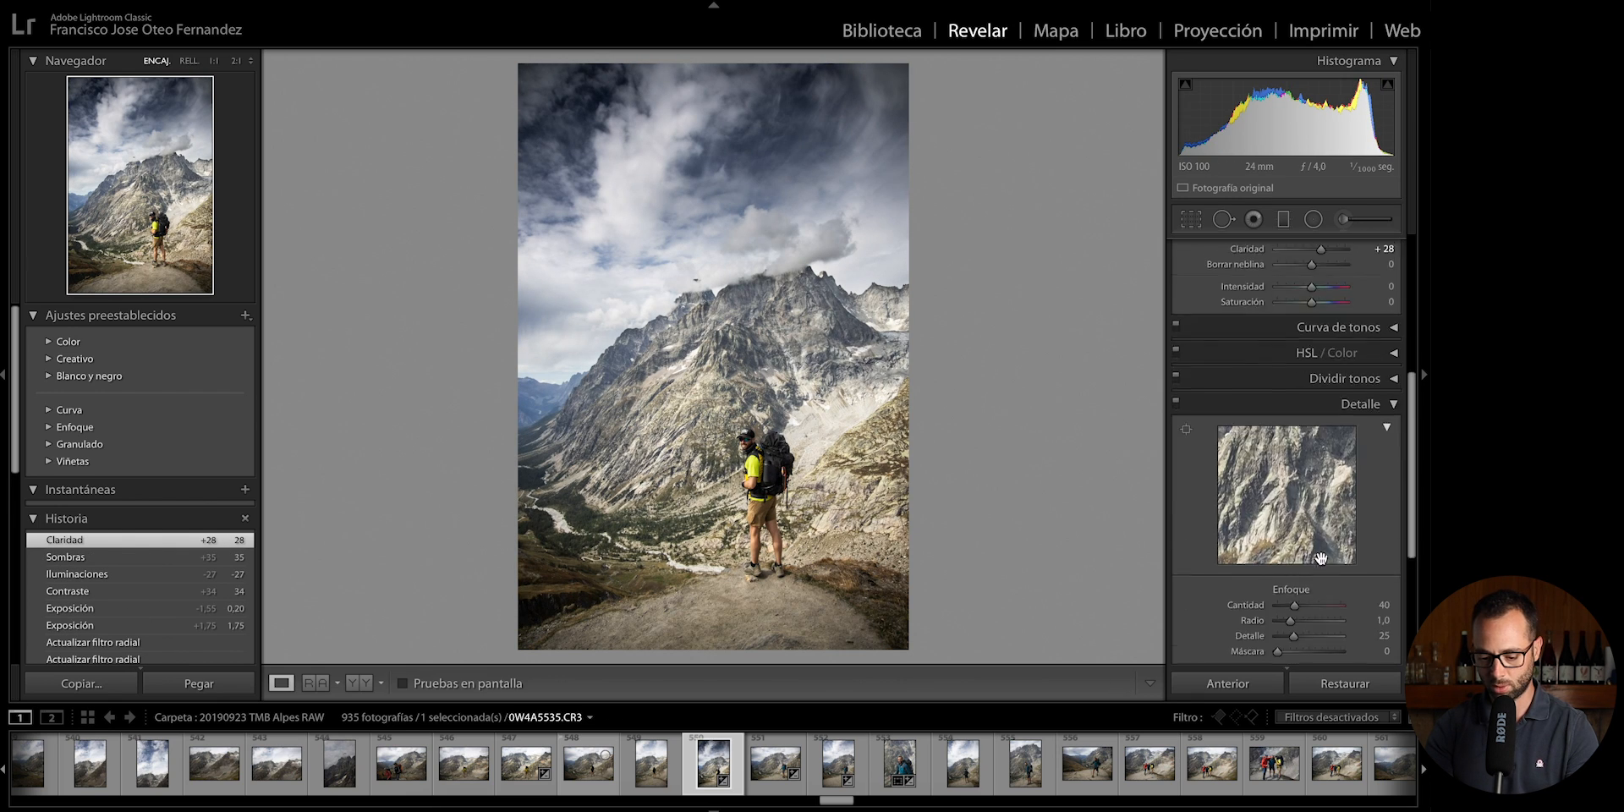
left_click(1337, 327)
scroll(1266, 523, "down", 3)
left_click(1386, 581)
left_click(1331, 472)
left_click(1334, 509)
left_click_drag(1235, 413, 1243, 400)
left_click_drag(1341, 302, 1340, 309)
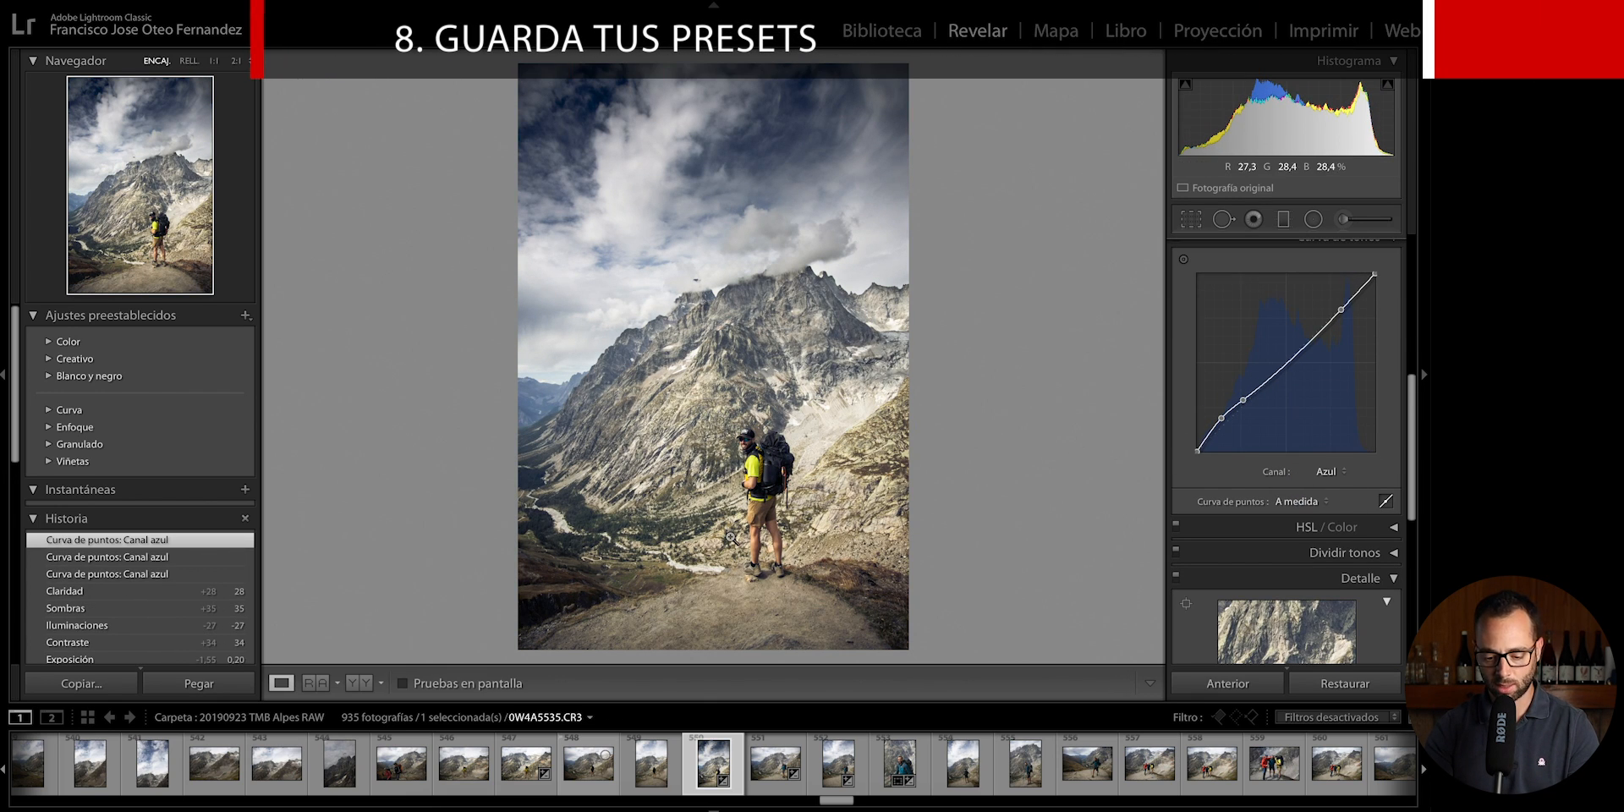
left_click(764, 454)
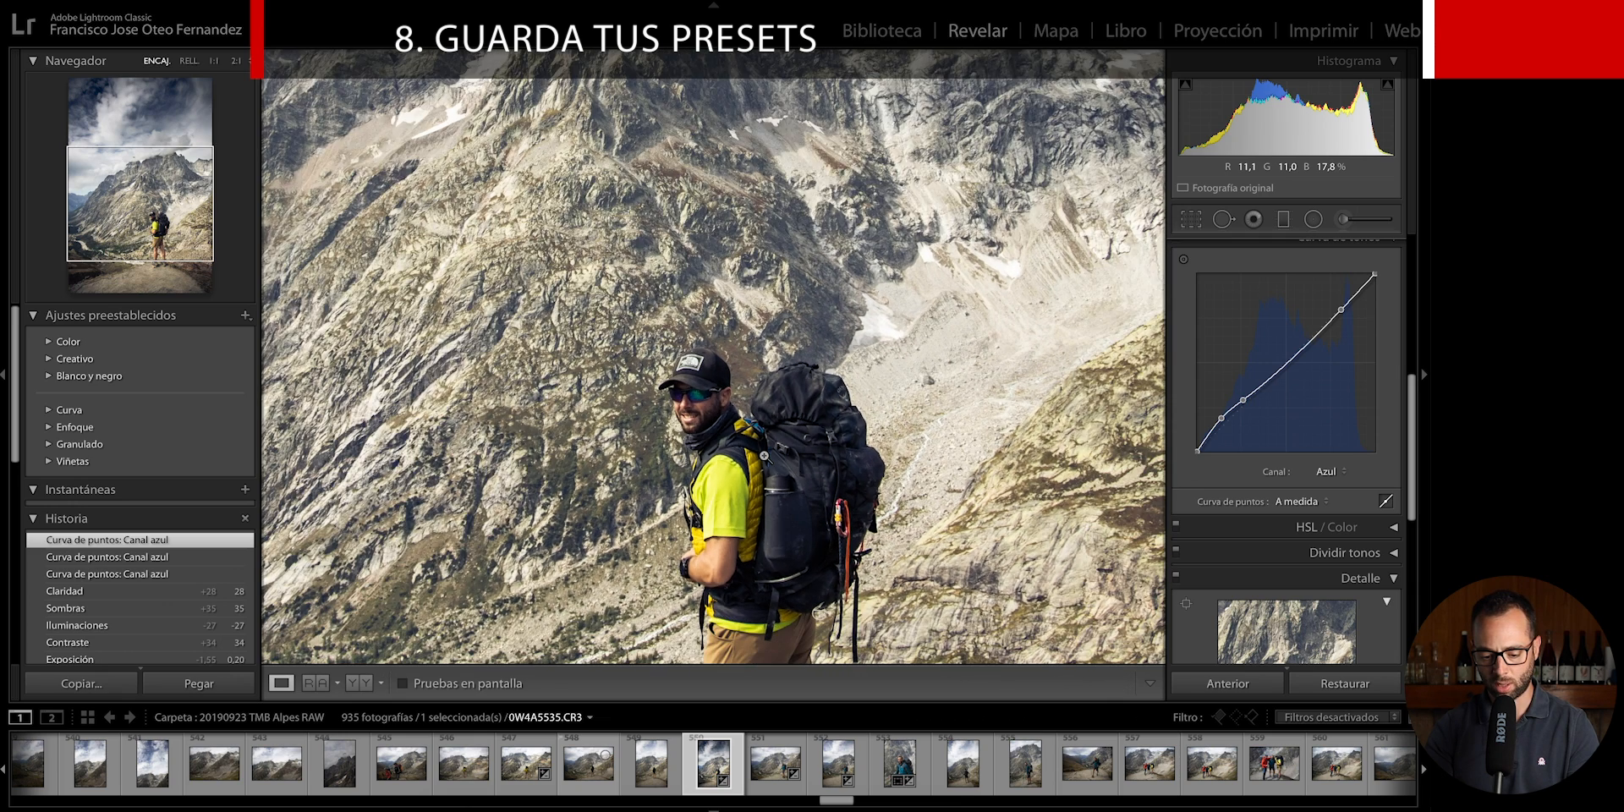
left_click(764, 455)
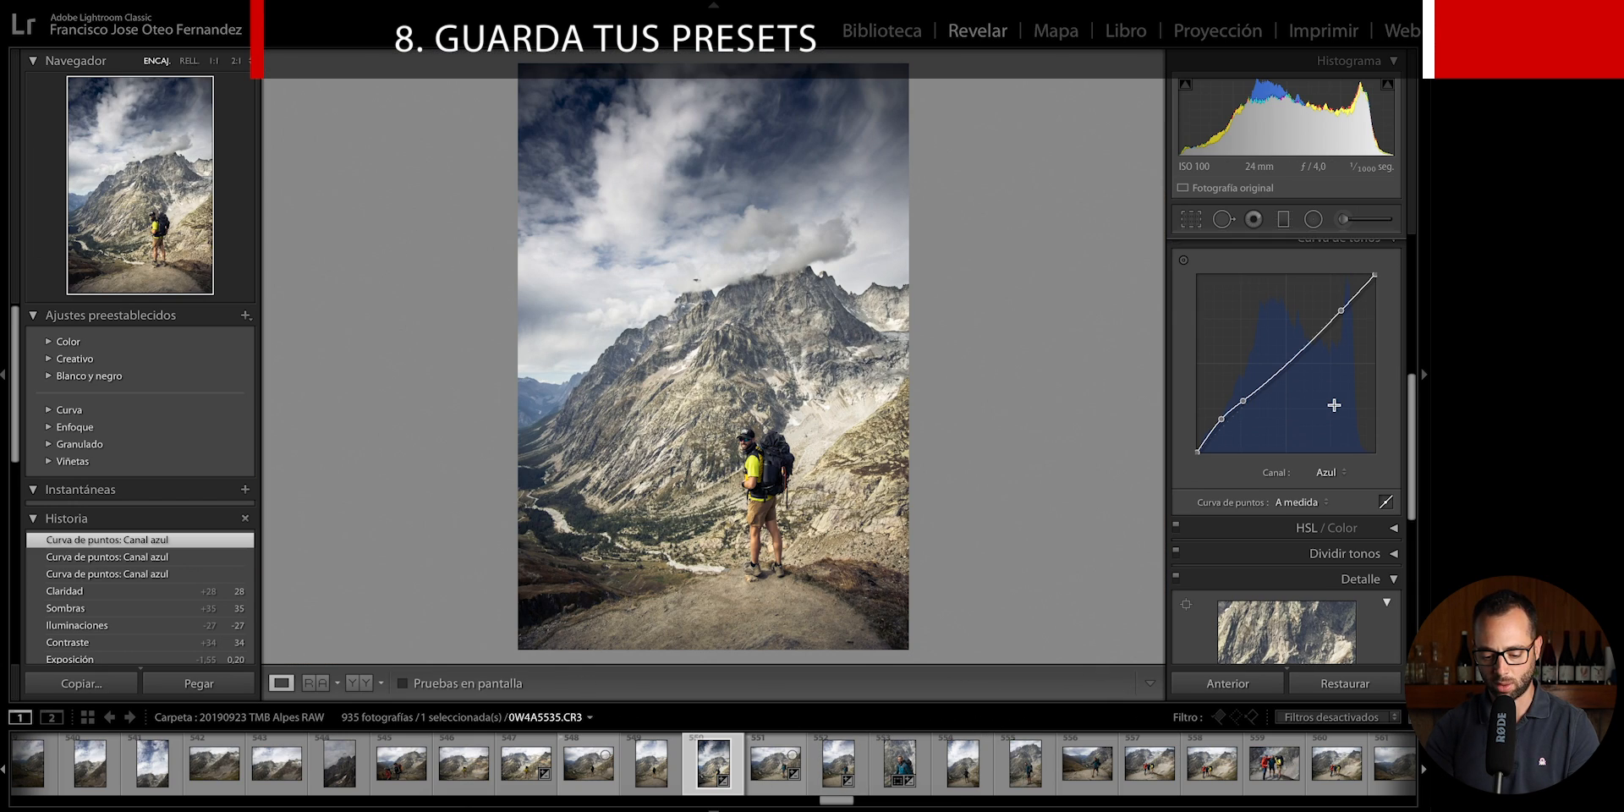
- Start a new develop preset named with the photographer's surname followed by Montblanc
scroll(1334, 405, "up", 5)
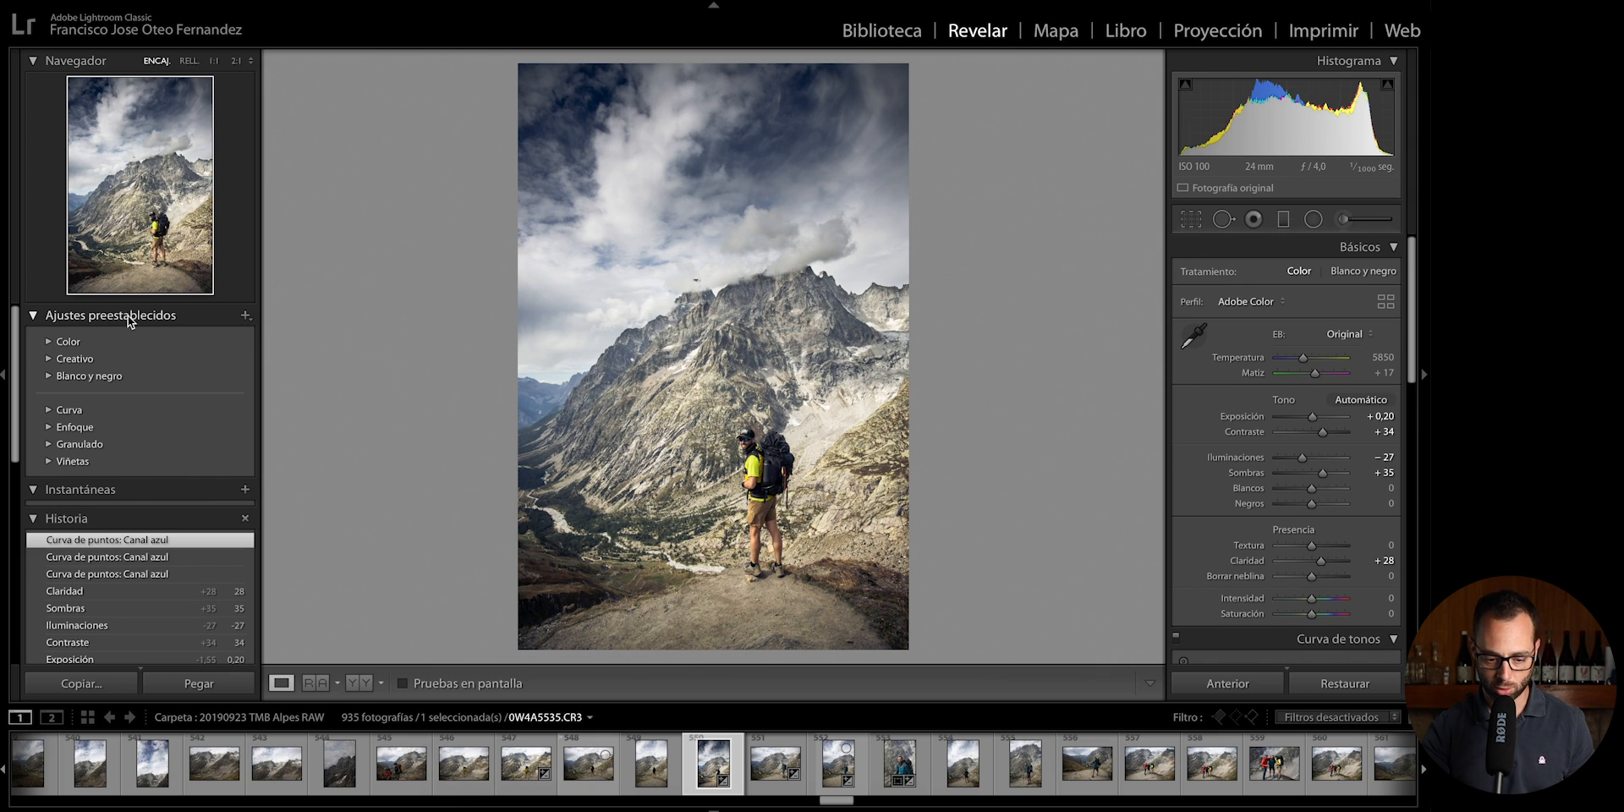
left_click(245, 316)
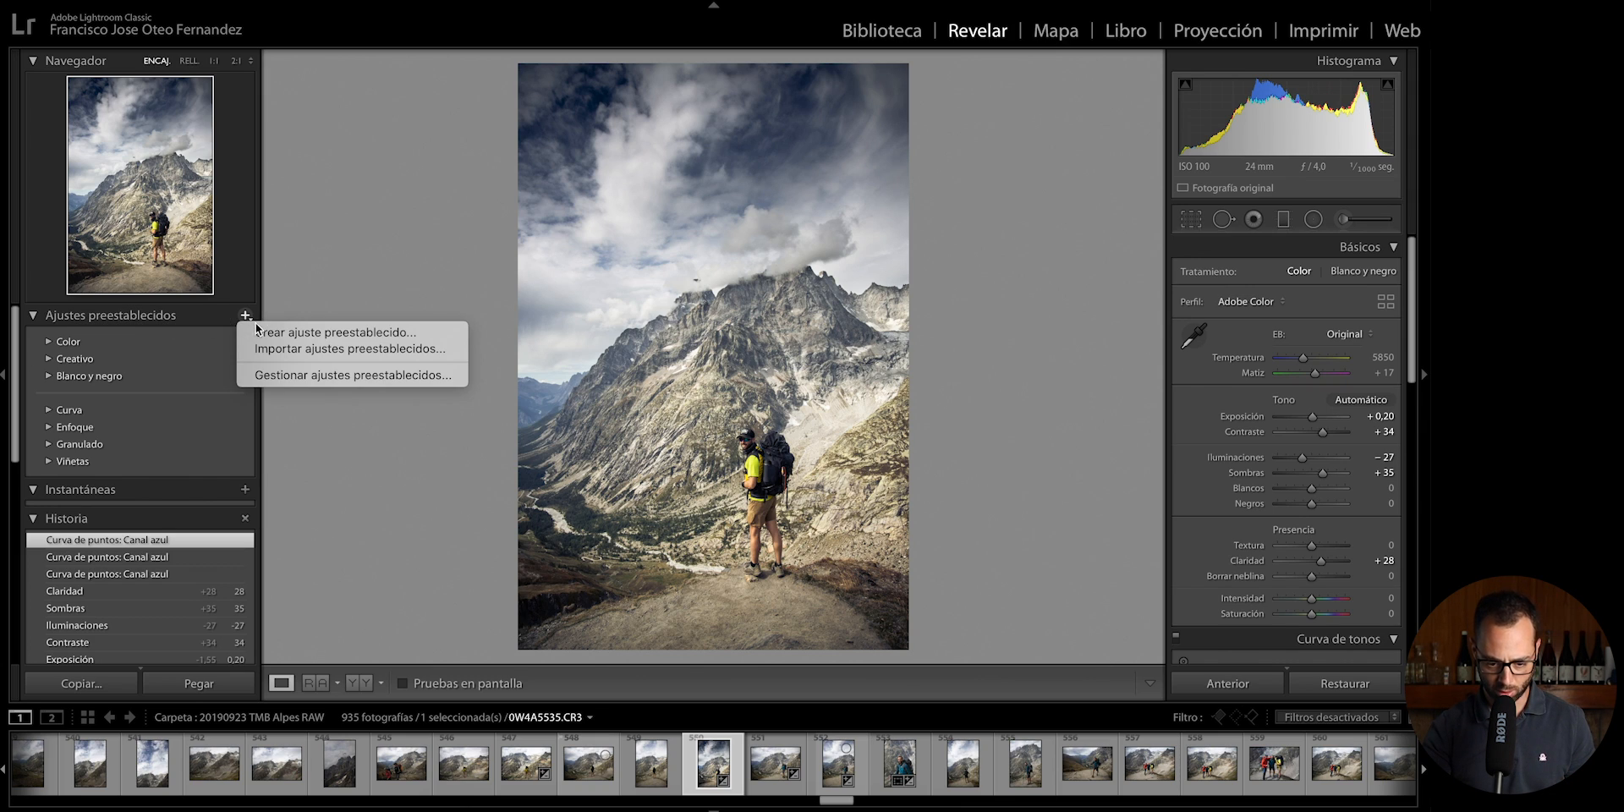
left_click(287, 332)
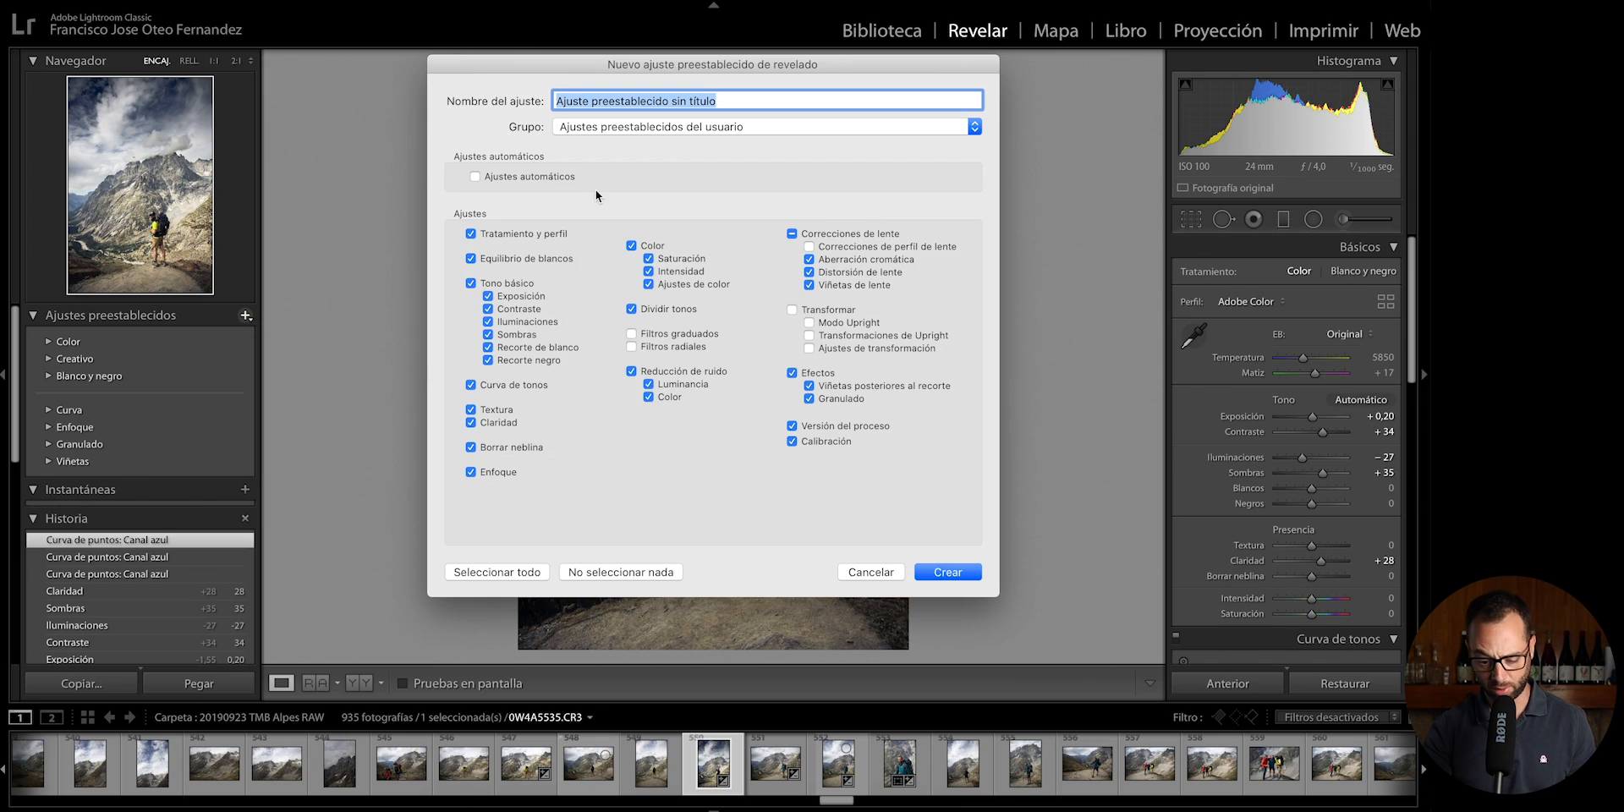
type("OTEO Montblanc")
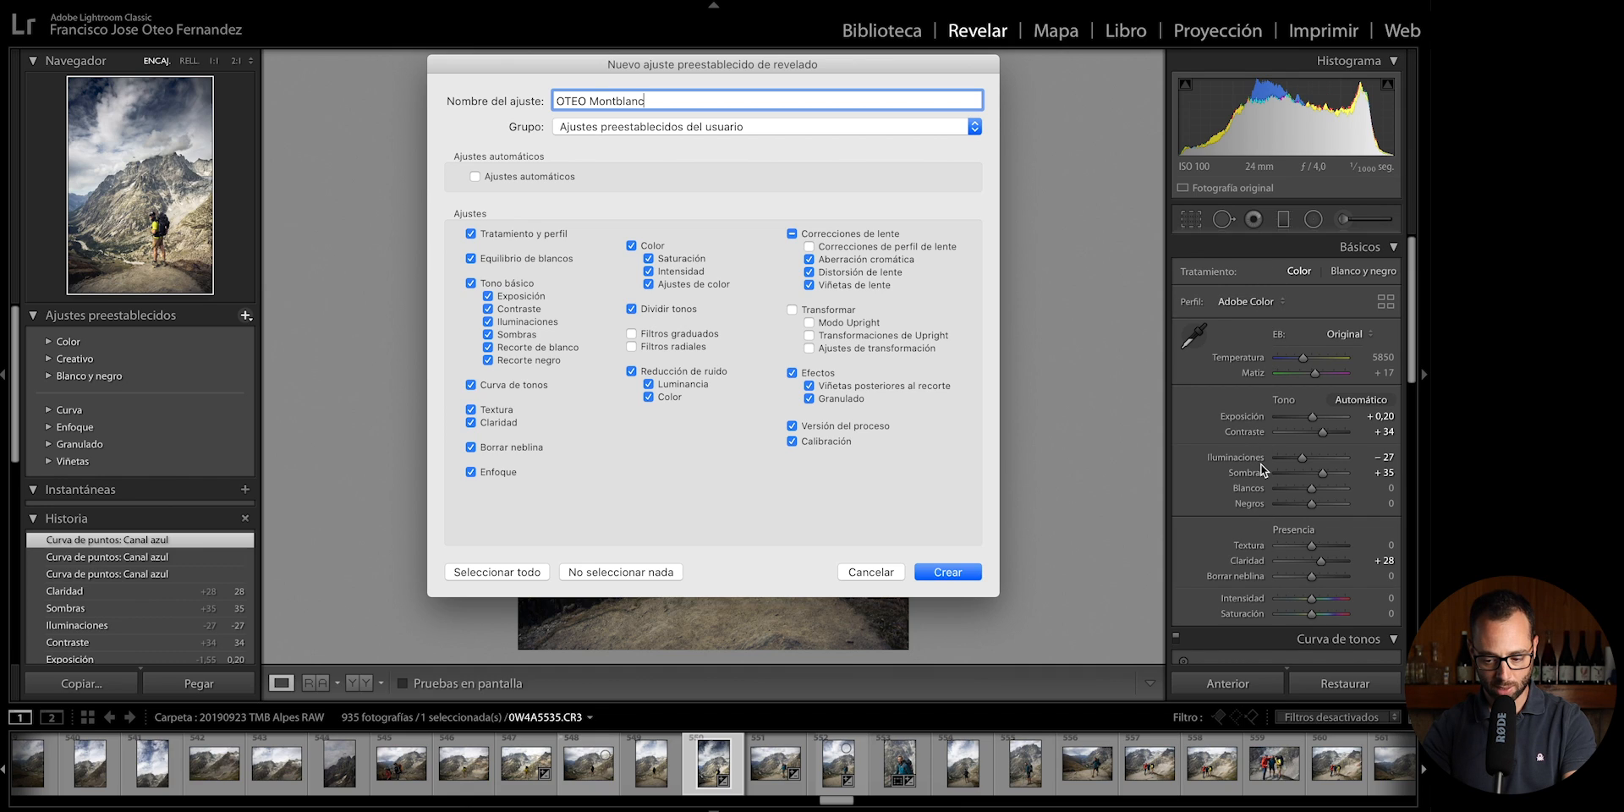
- Leave Filtros graduados and Filtros radiales out of the preset and create it in Ajustes preestablecidos del usuario
left_click(677, 335)
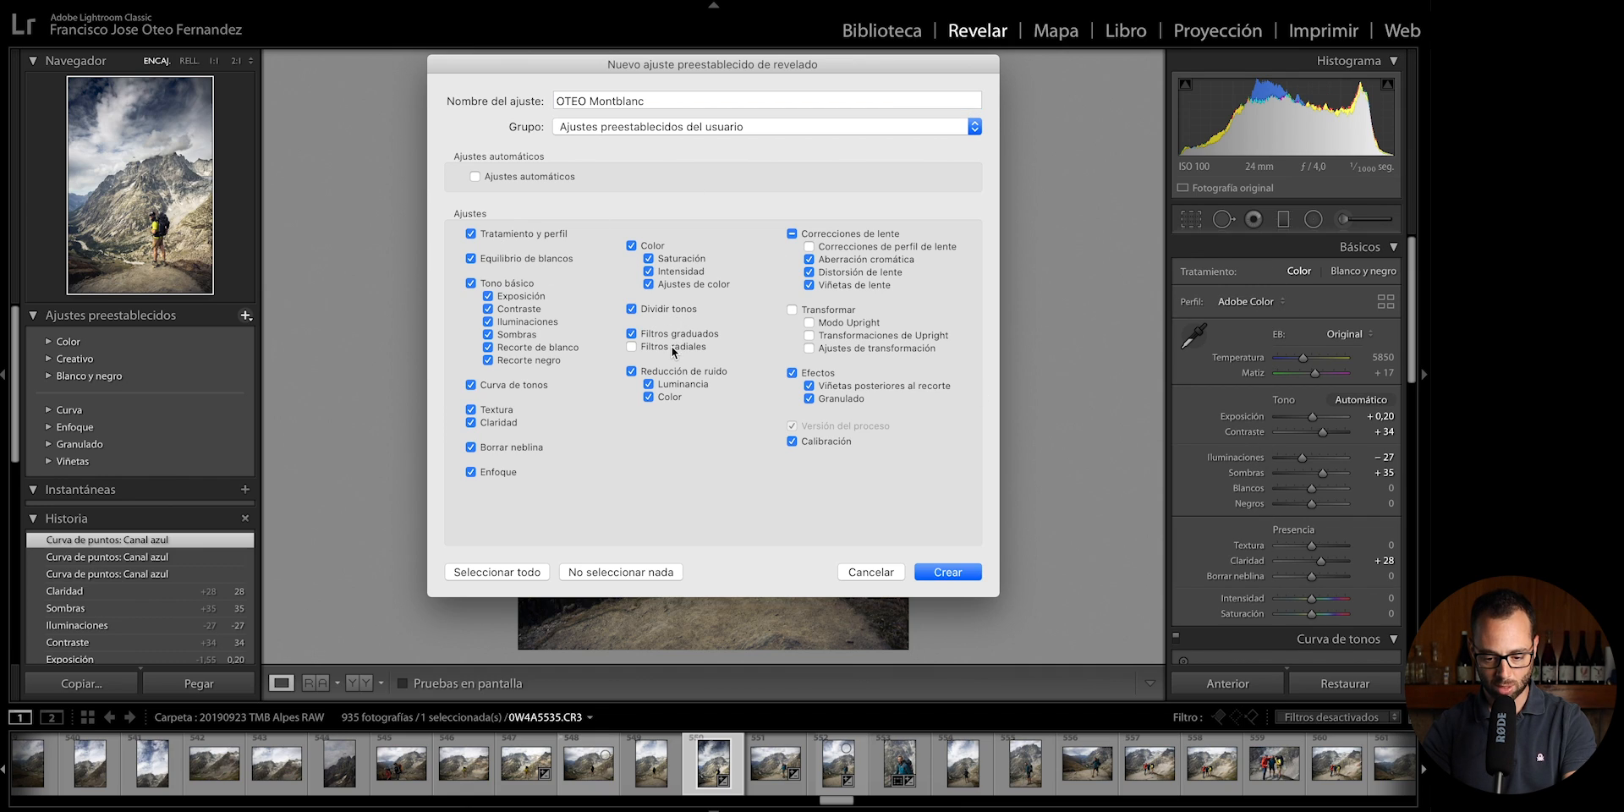
left_click(670, 334)
left_click(639, 335)
left_click(640, 335)
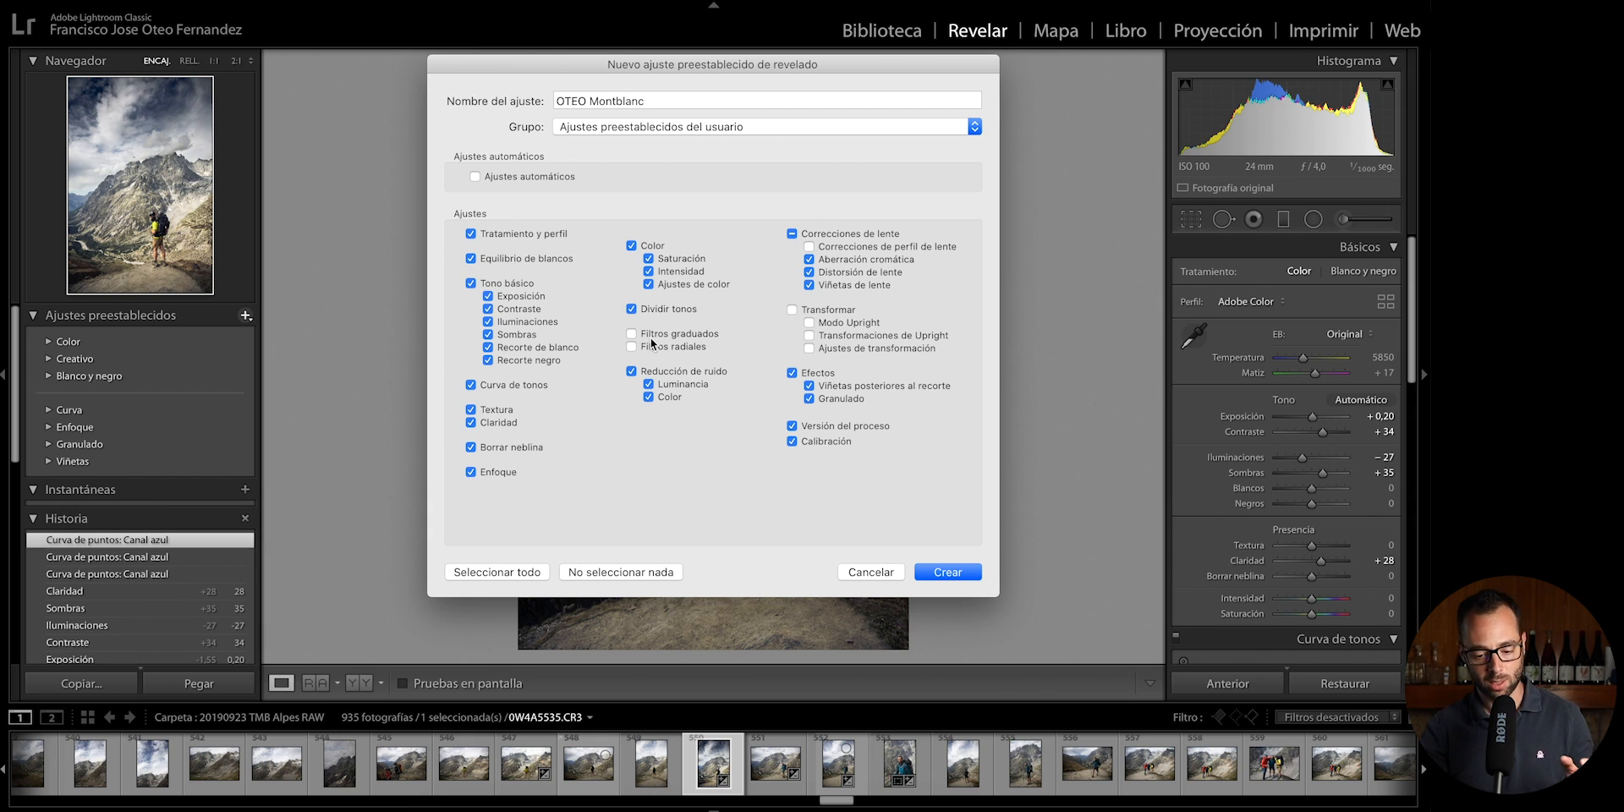
left_click(652, 343)
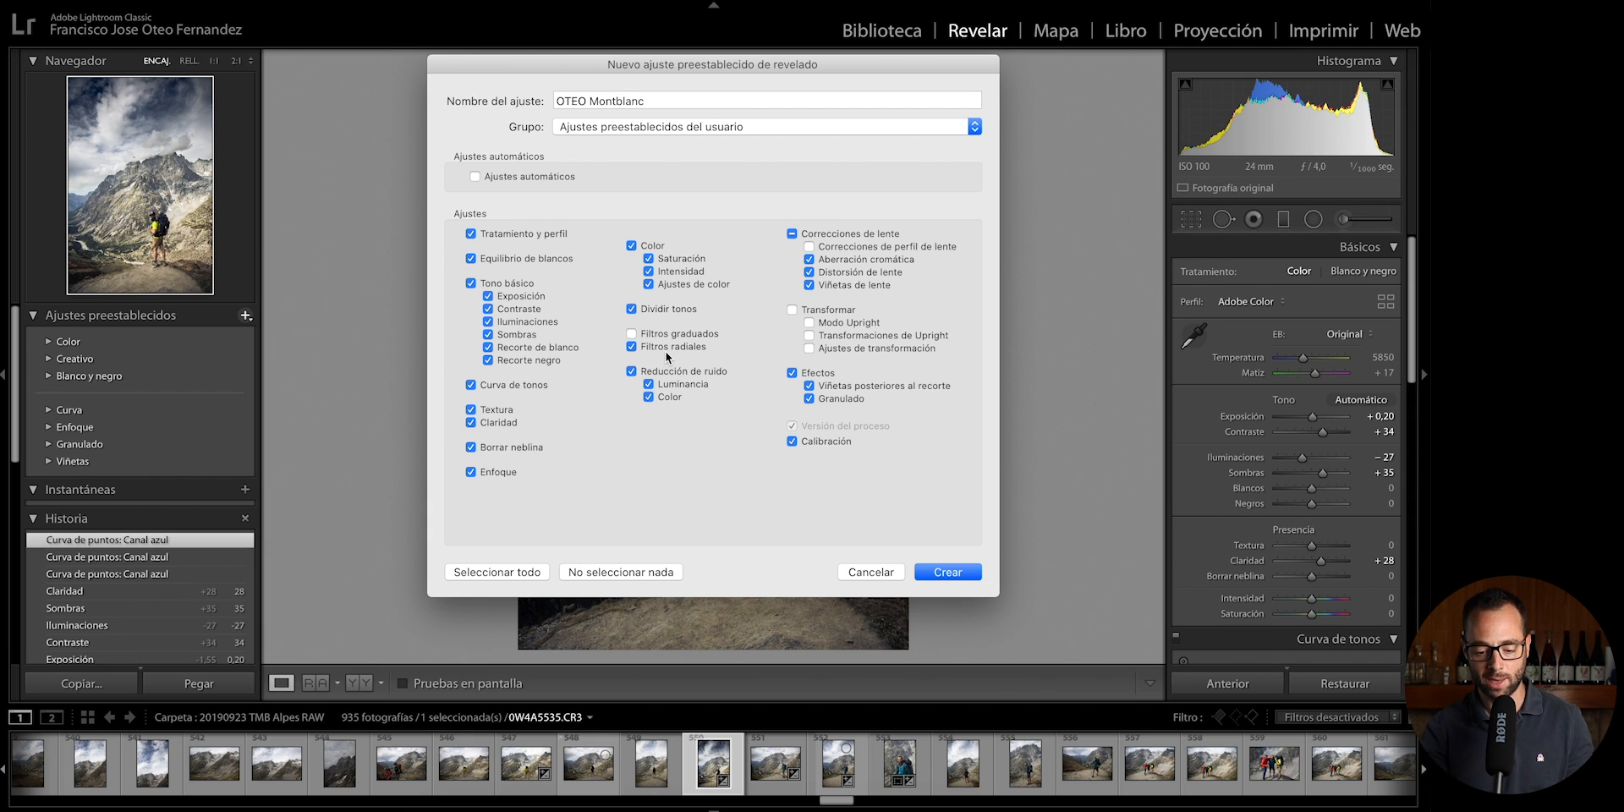
left_click(668, 347)
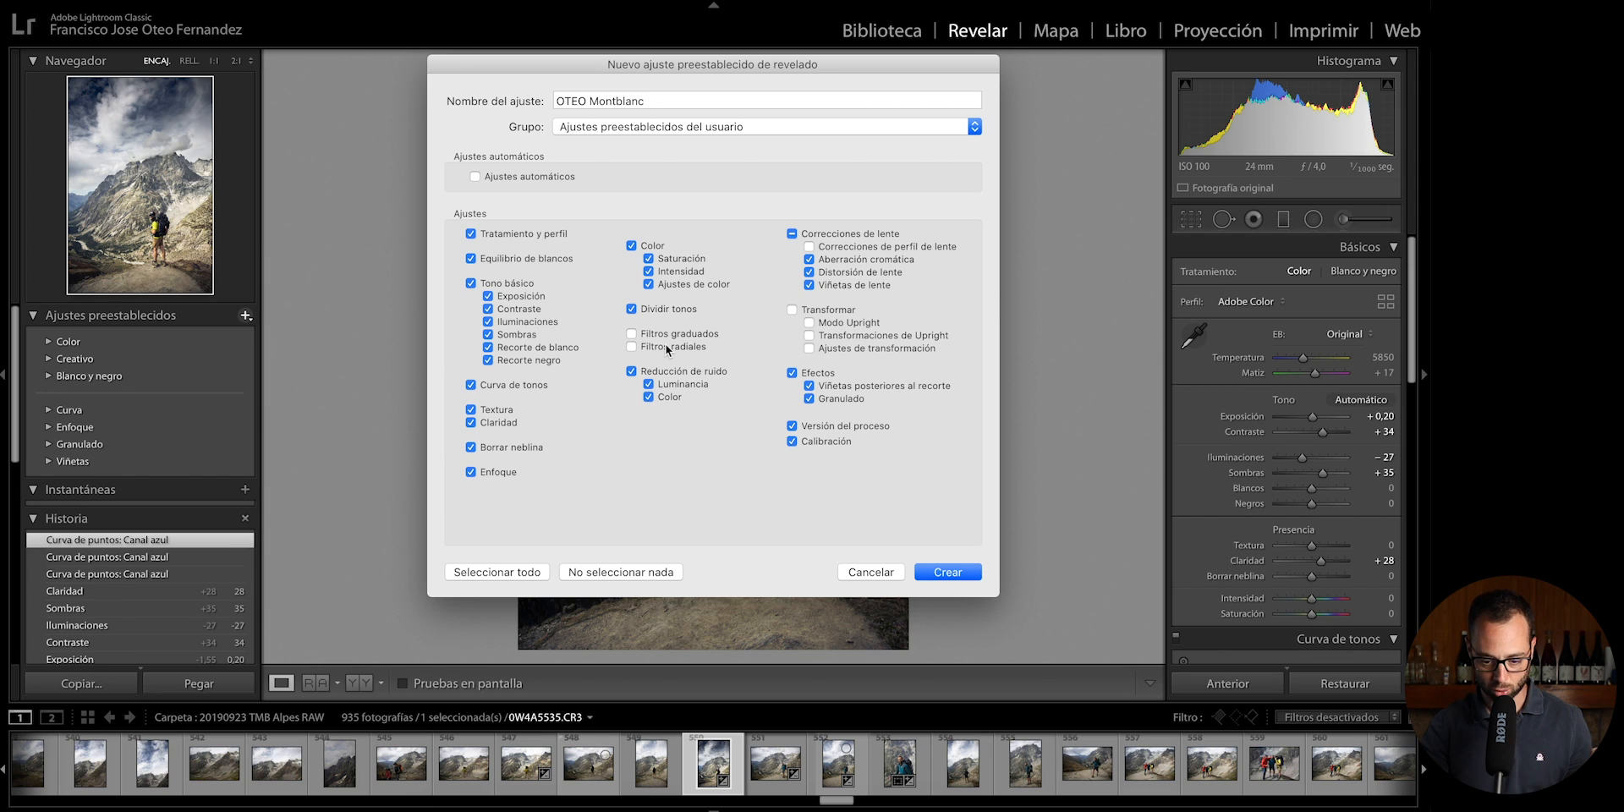
left_click(949, 572)
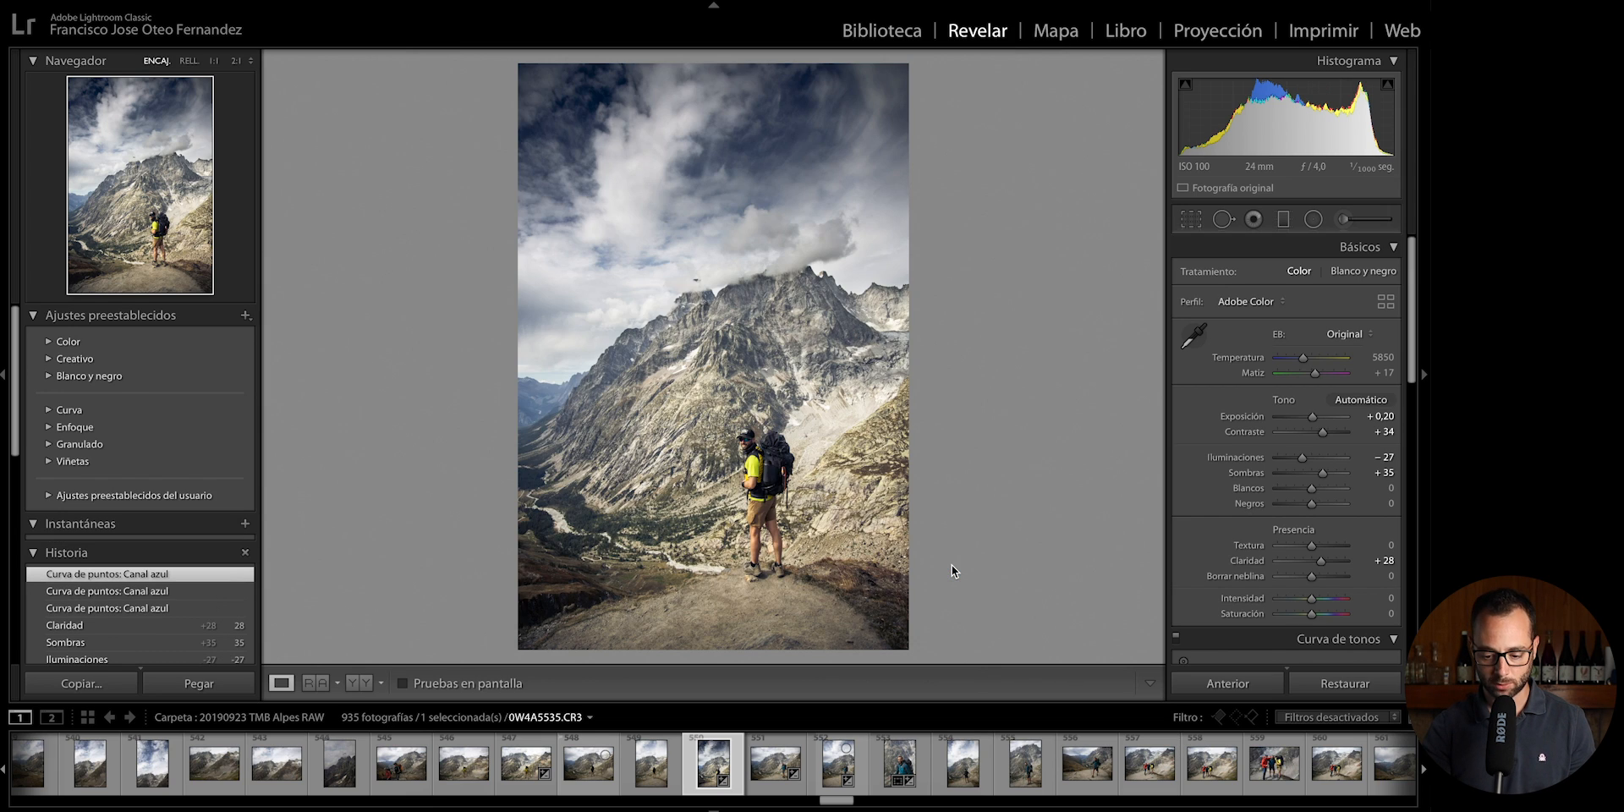
- Apply the new Montblanc user preset to photo 0W4A5536.CR3
left_click(763, 767)
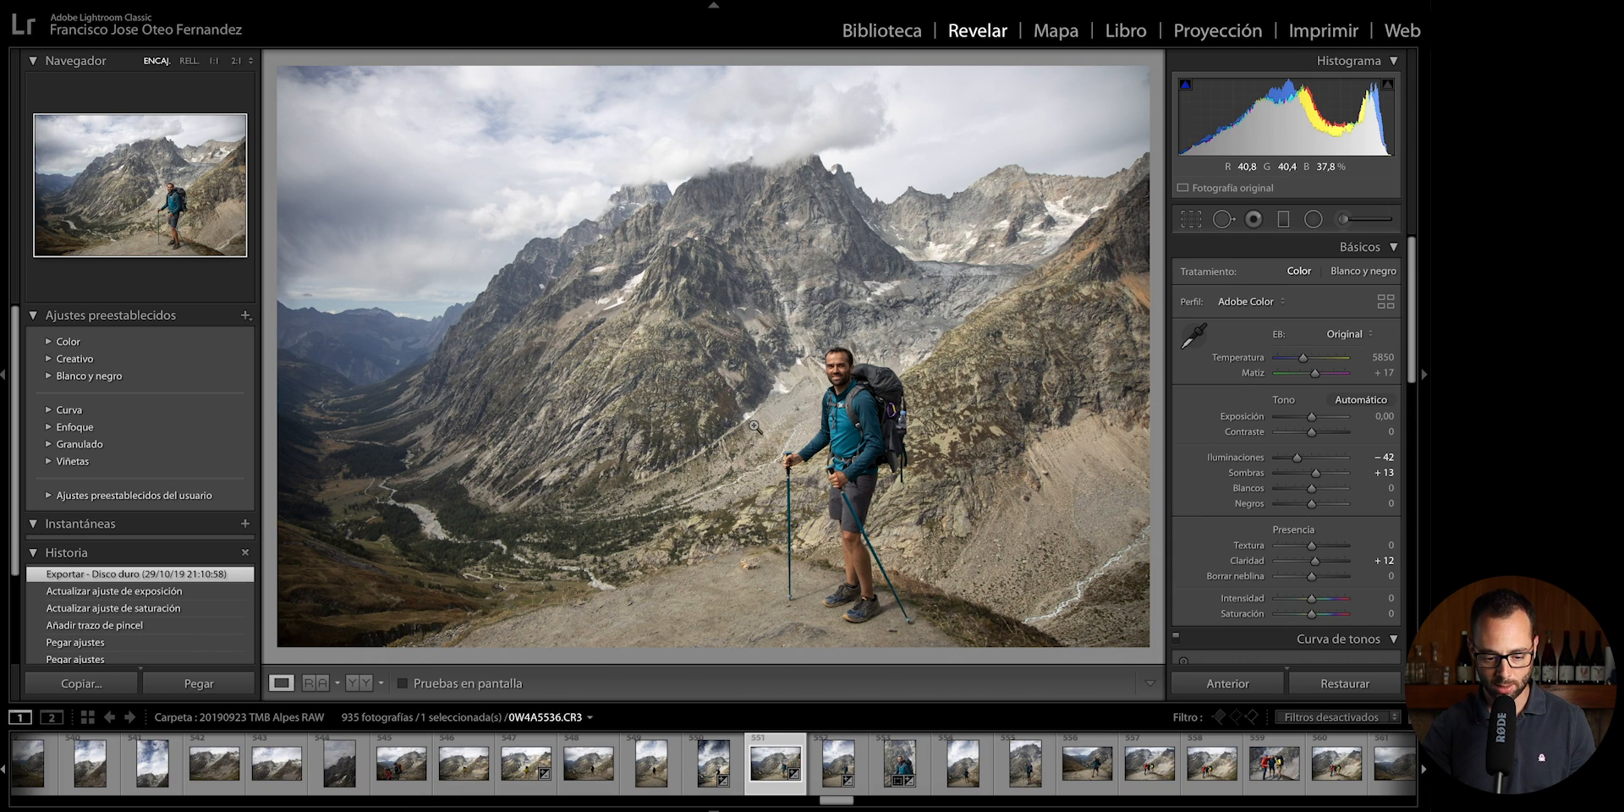
left_click(49, 495)
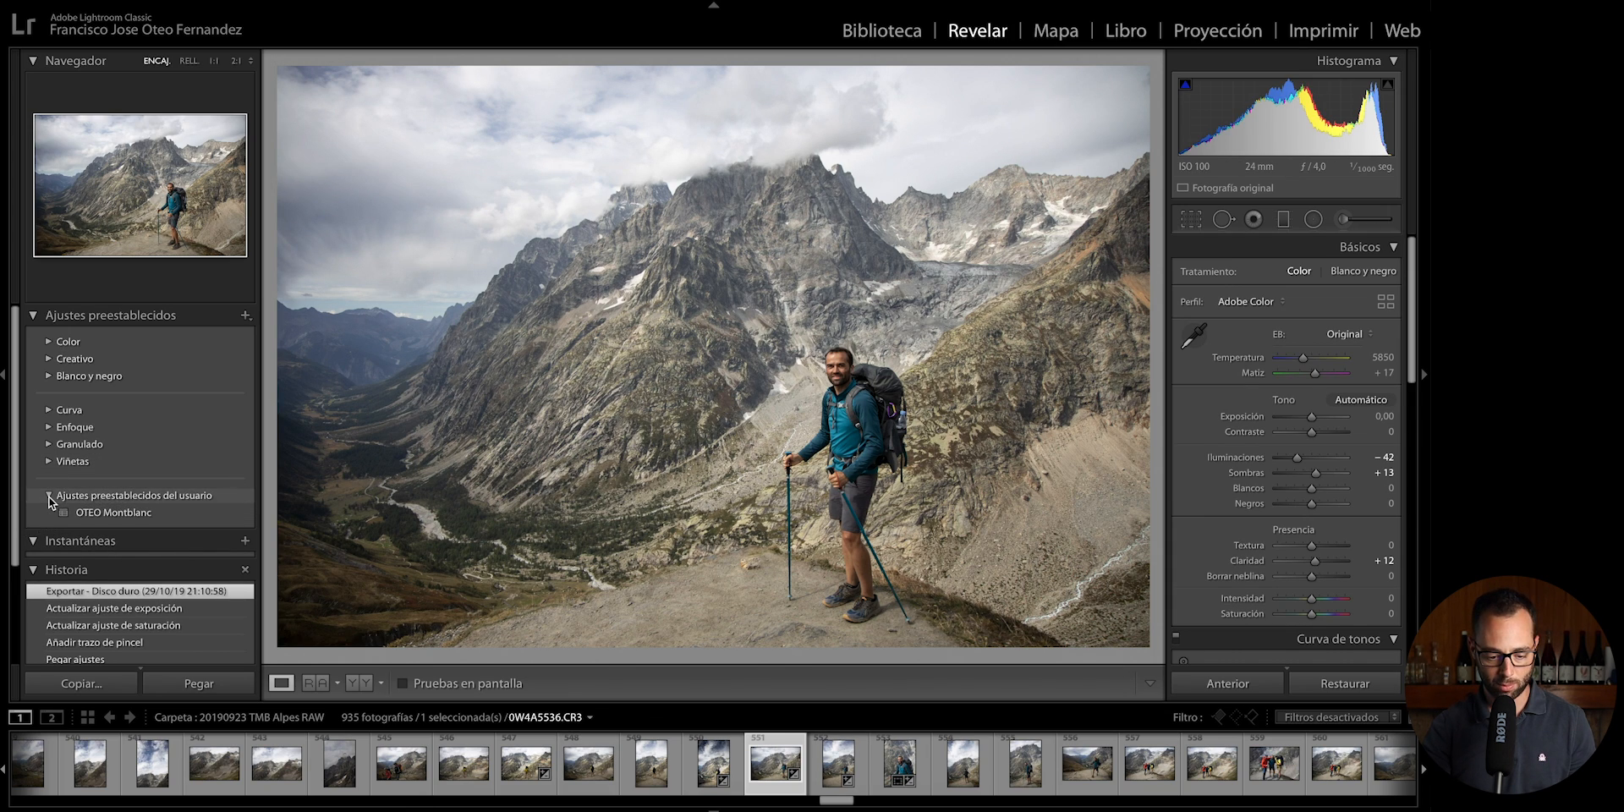
left_click(107, 513)
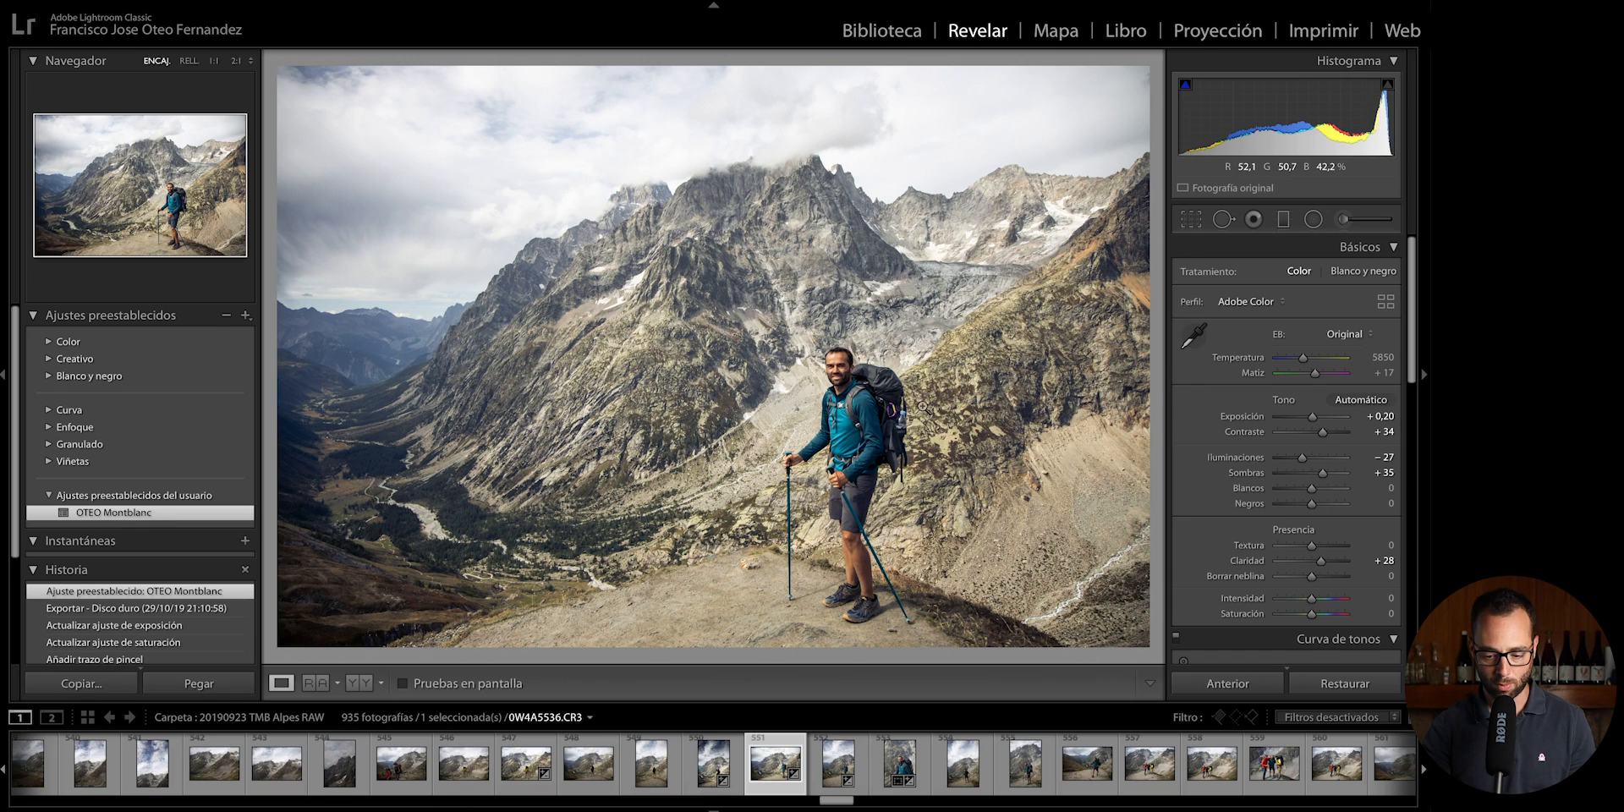
- Inspect the hiker in 0W4A5536.CR3 up close, then open 0W4A5535.CR3 and examine its Azul channel tone curve
left_click_drag(851, 377, 883, 508)
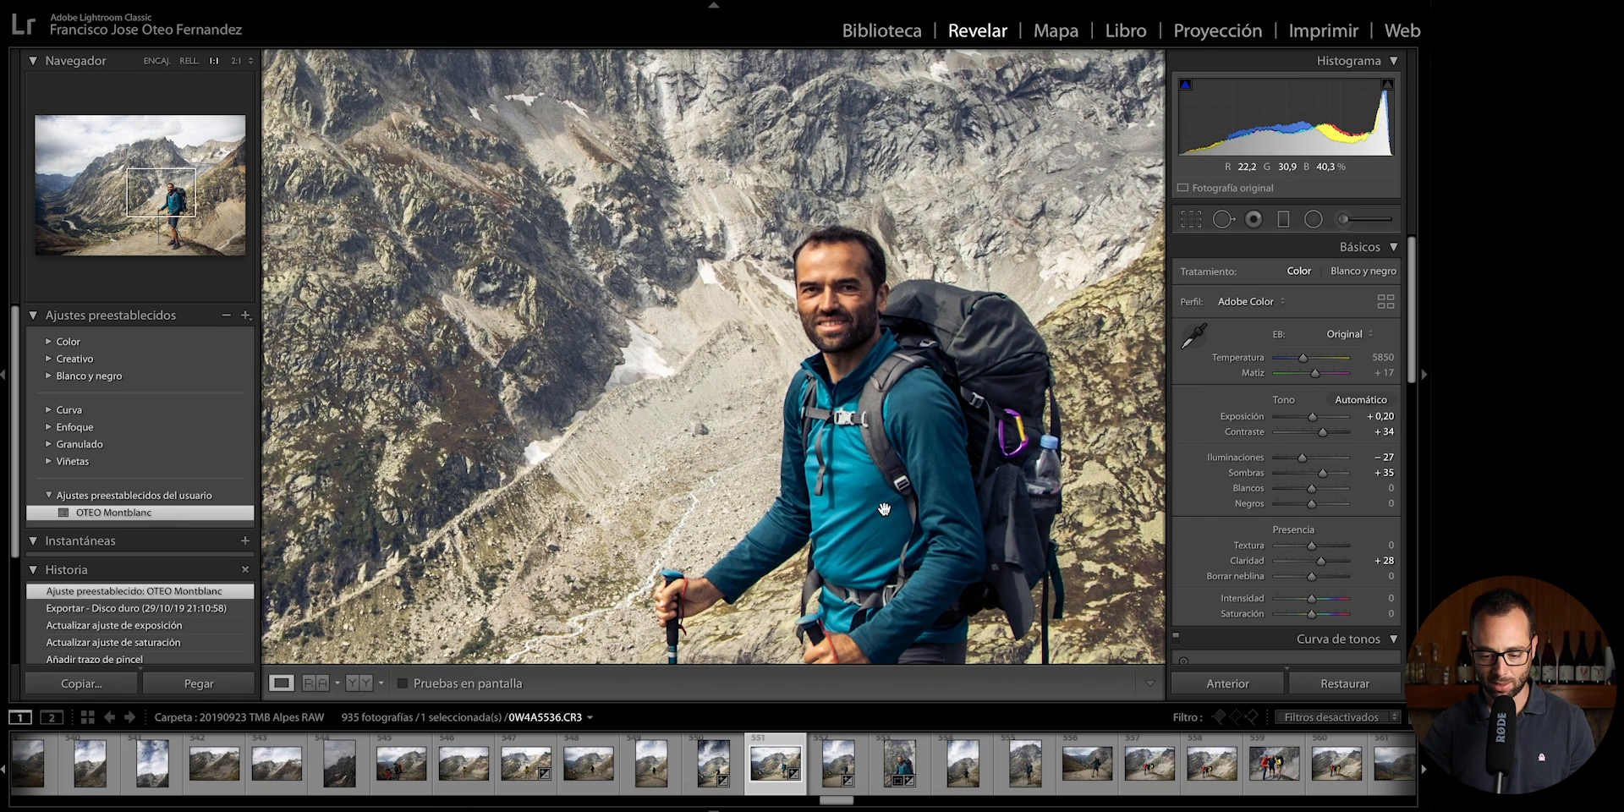
left_click(718, 761)
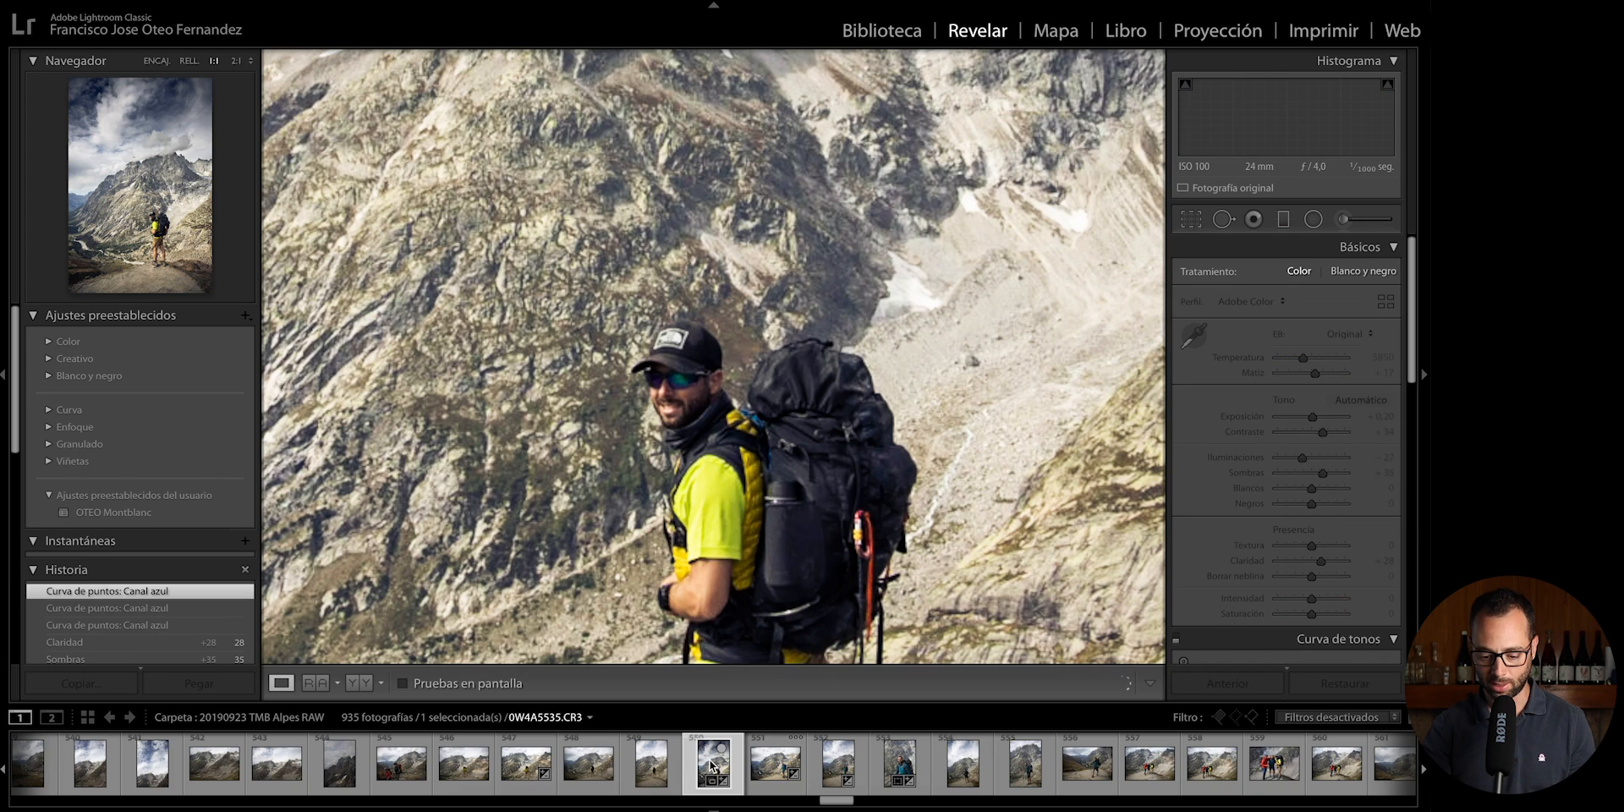
left_click(744, 515)
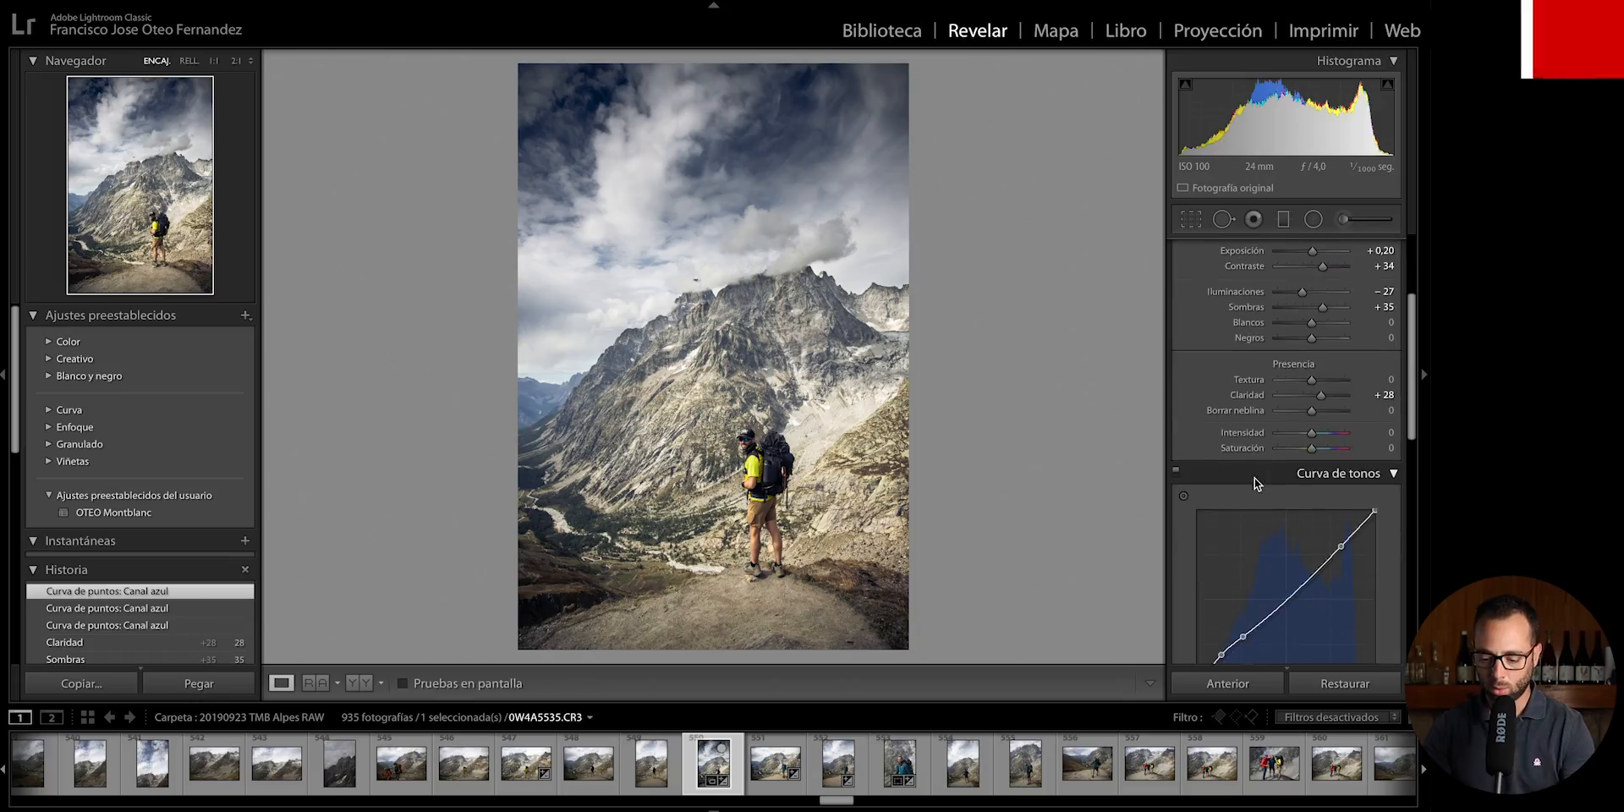
scroll(1287, 443, "down", 5)
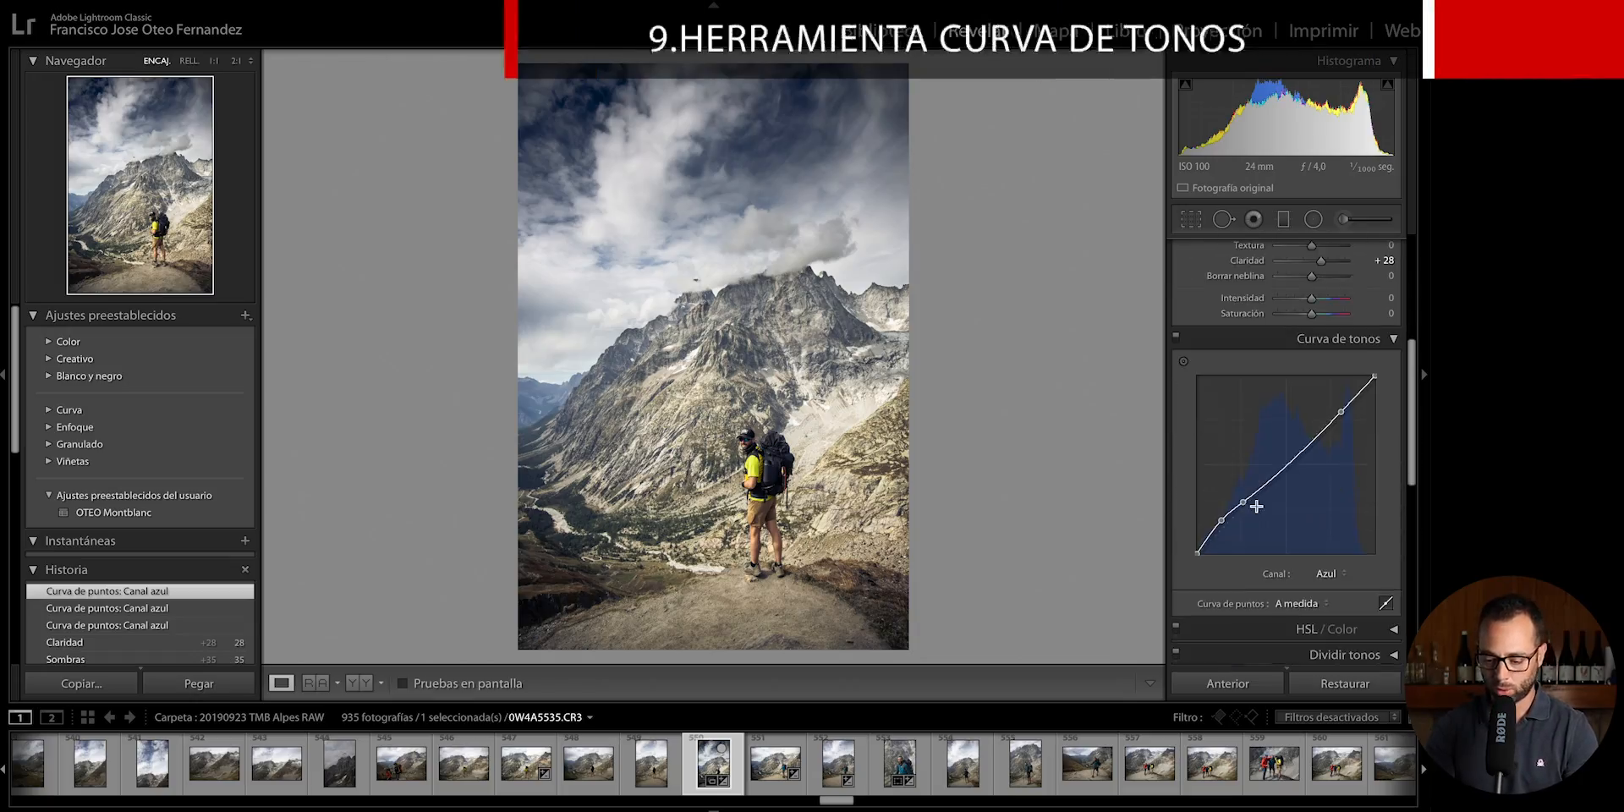
scroll(1288, 443, "up", 1)
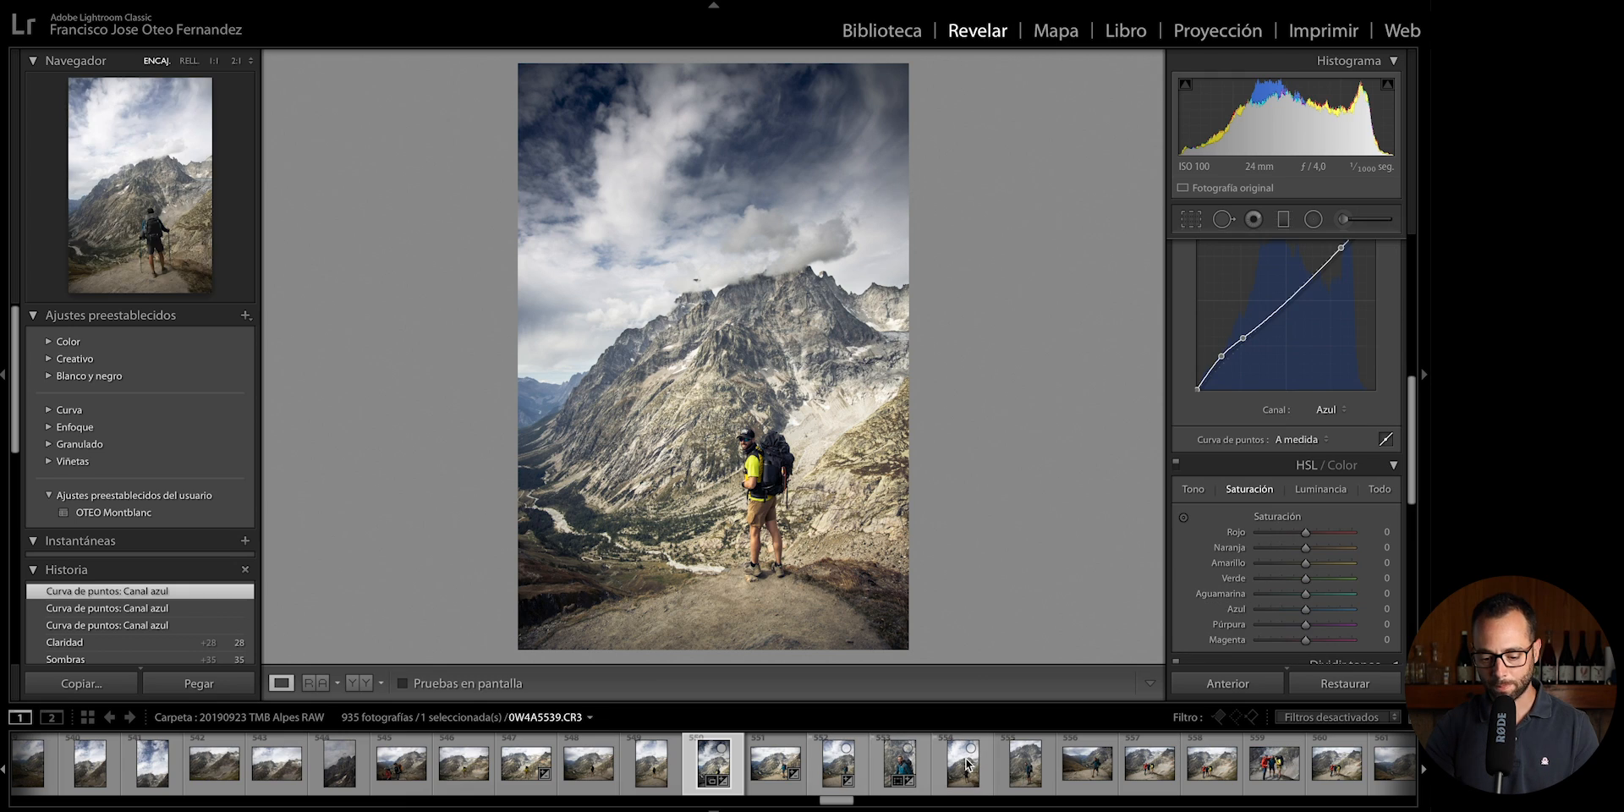
- Recolour the hiker's jacket in 0W4A5538.CR3 green with the HSL hue targeted adjustment, setting Azul to −100 and Aguamarina to −9
left_click(899, 763)
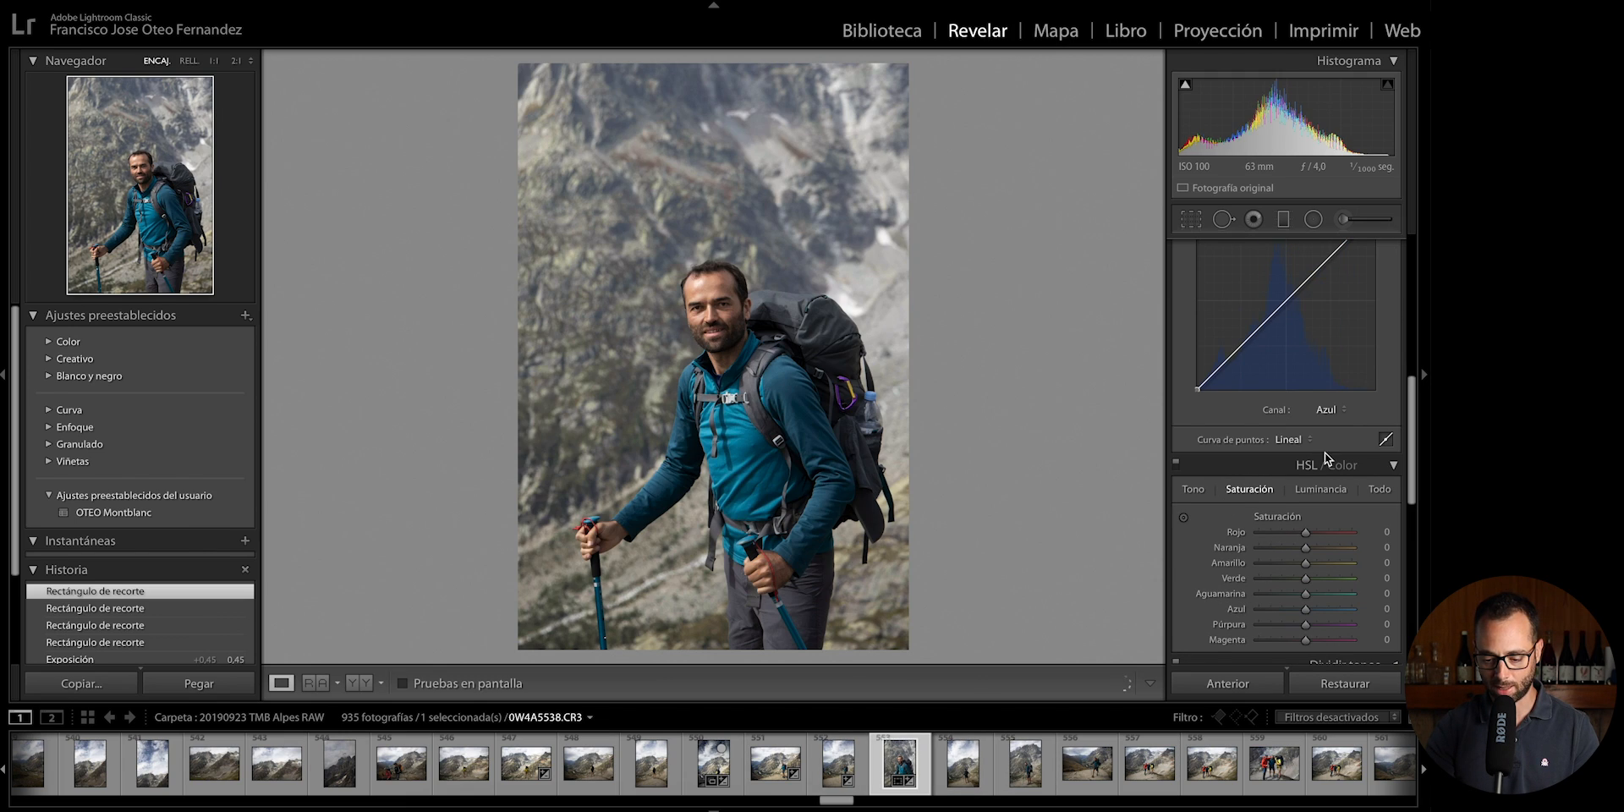
scroll(1310, 463, "down", 2)
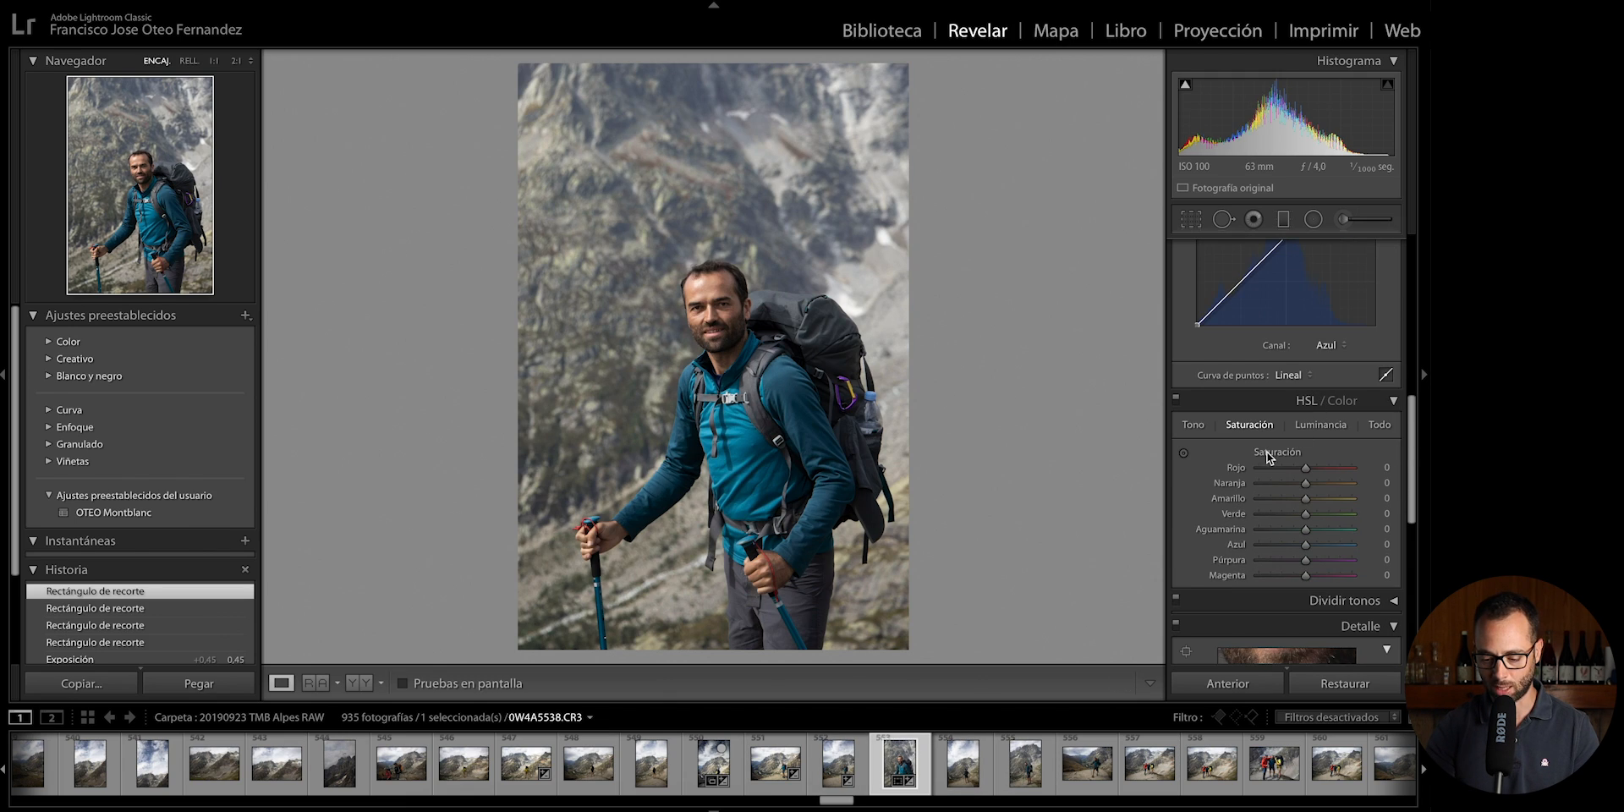
left_click(1300, 403)
left_click(1194, 405)
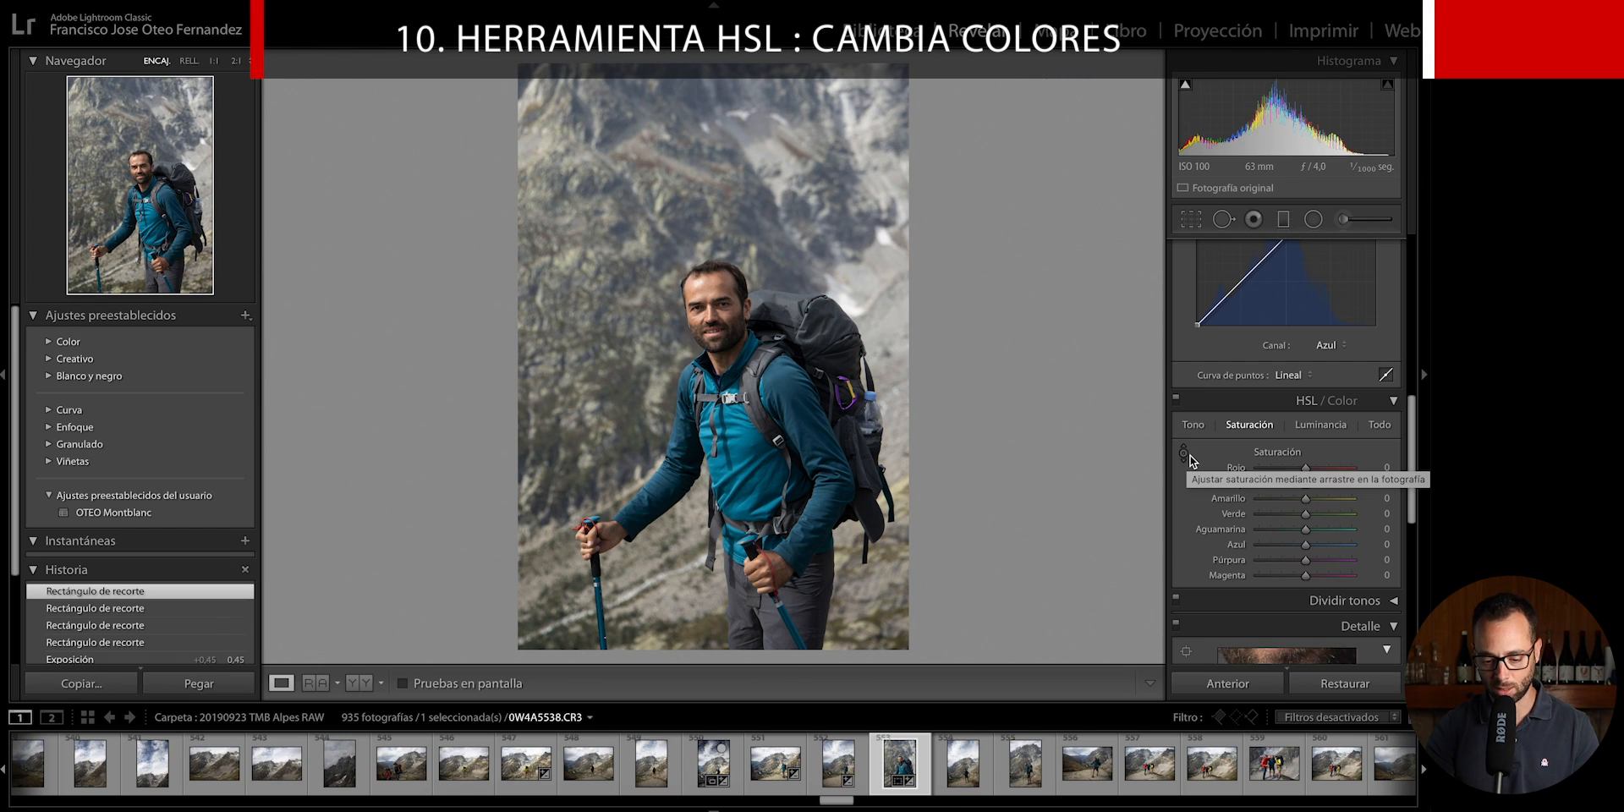
left_click(1185, 429)
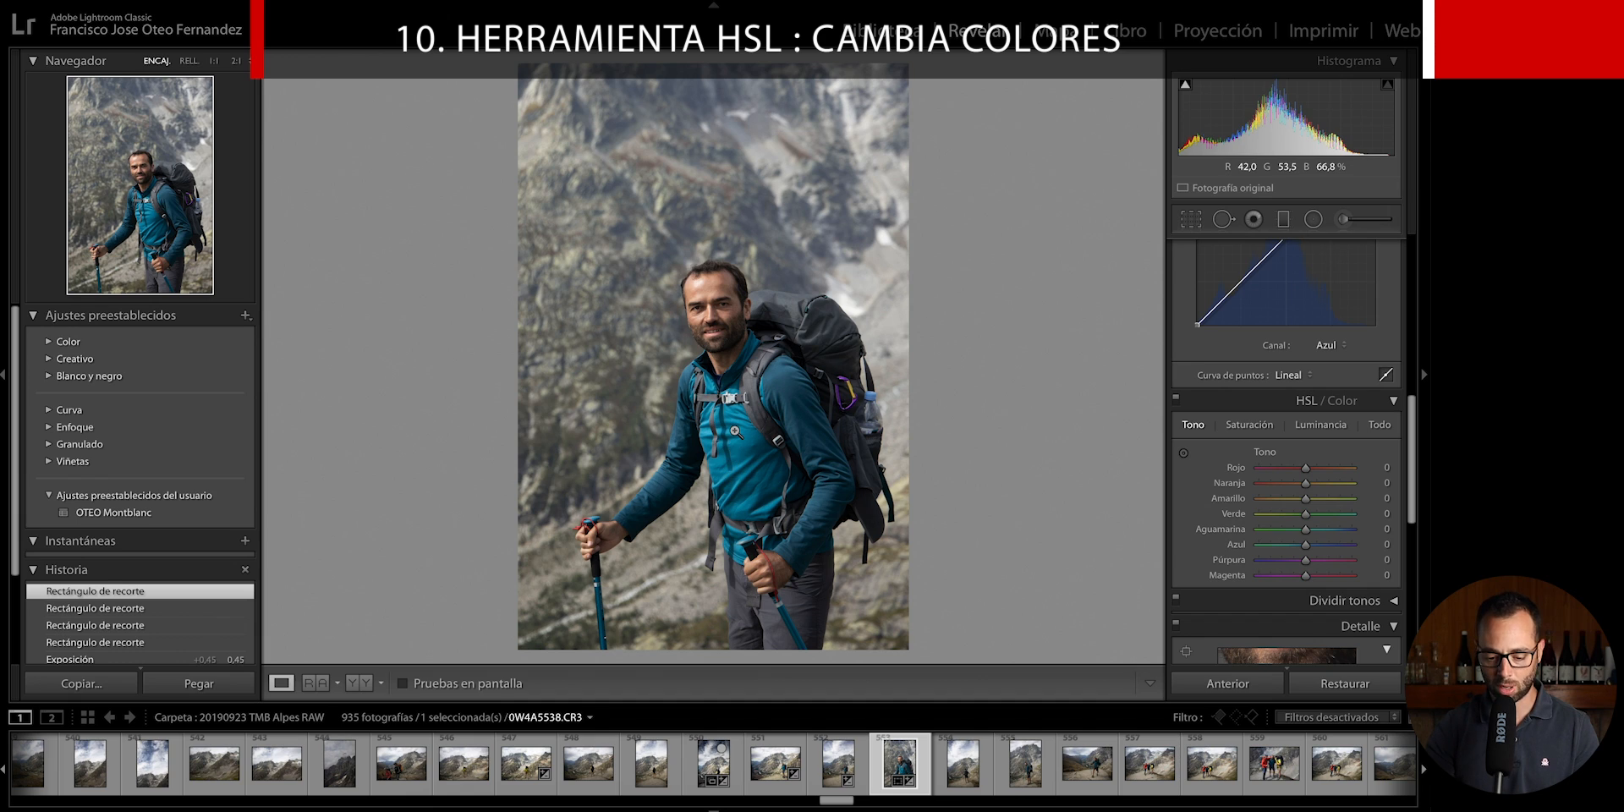
left_click(1183, 455)
left_click_drag(799, 463, 758, 469)
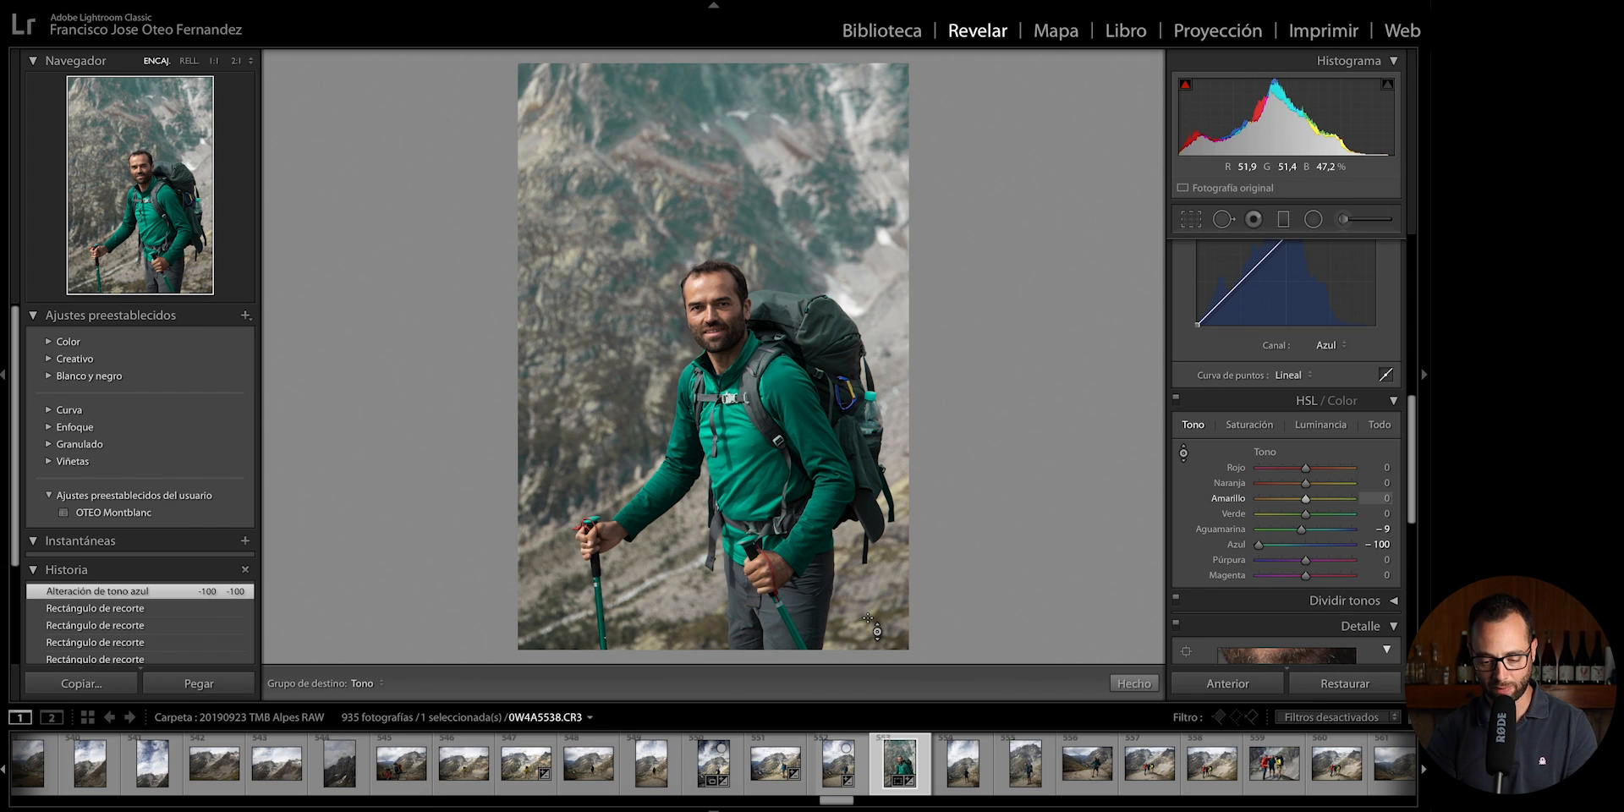
- Compare the jacket recolouring with the original by toggling the before view and showing Antes and Después side by side
key("shift+s")
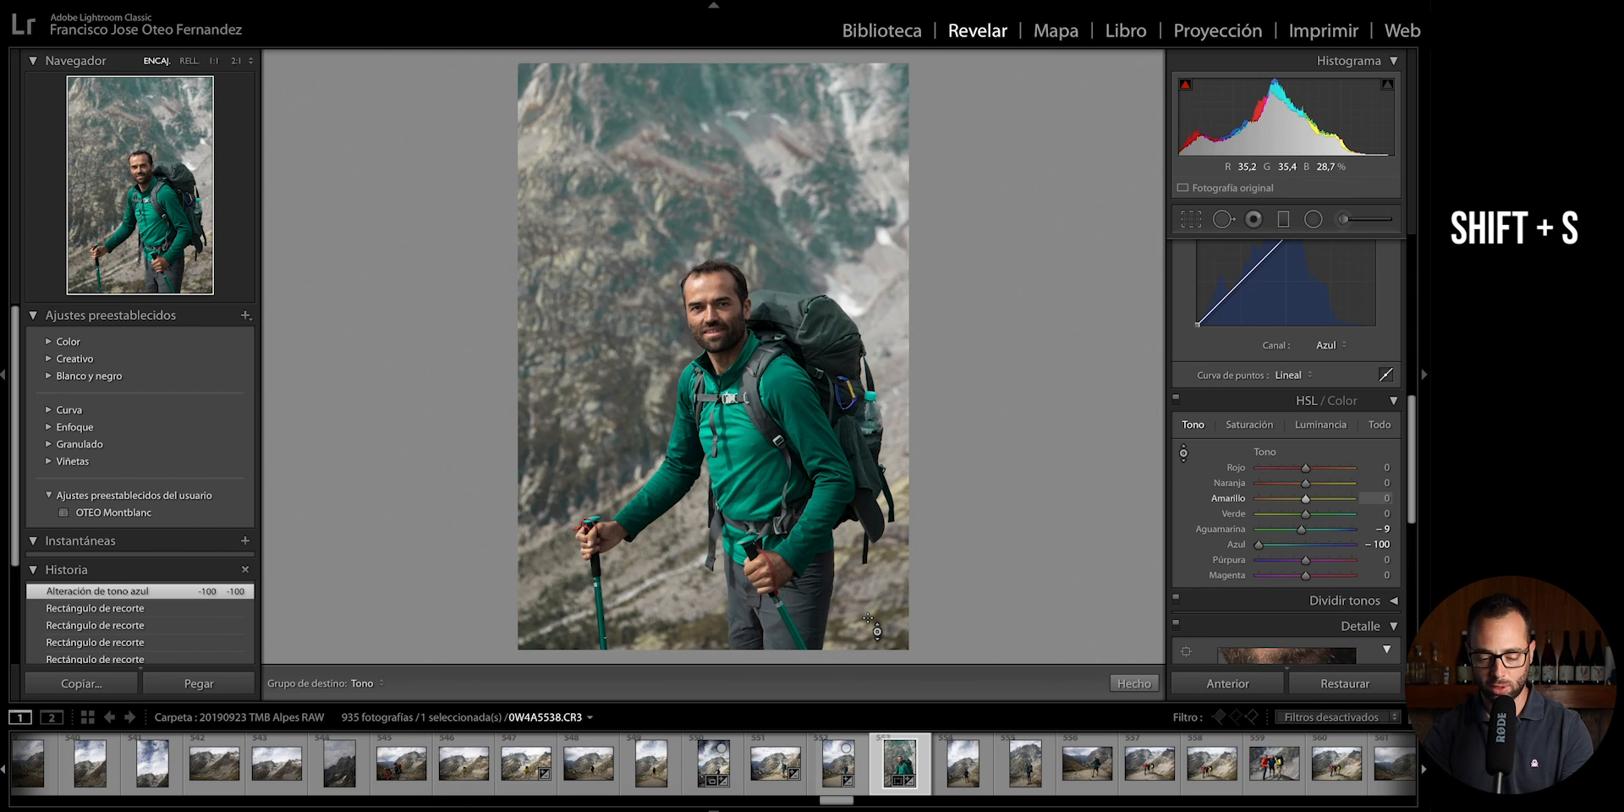
key("shift+s")
key("shift+s")
key("shift+s")
key("shift+s")
key("shift+s")
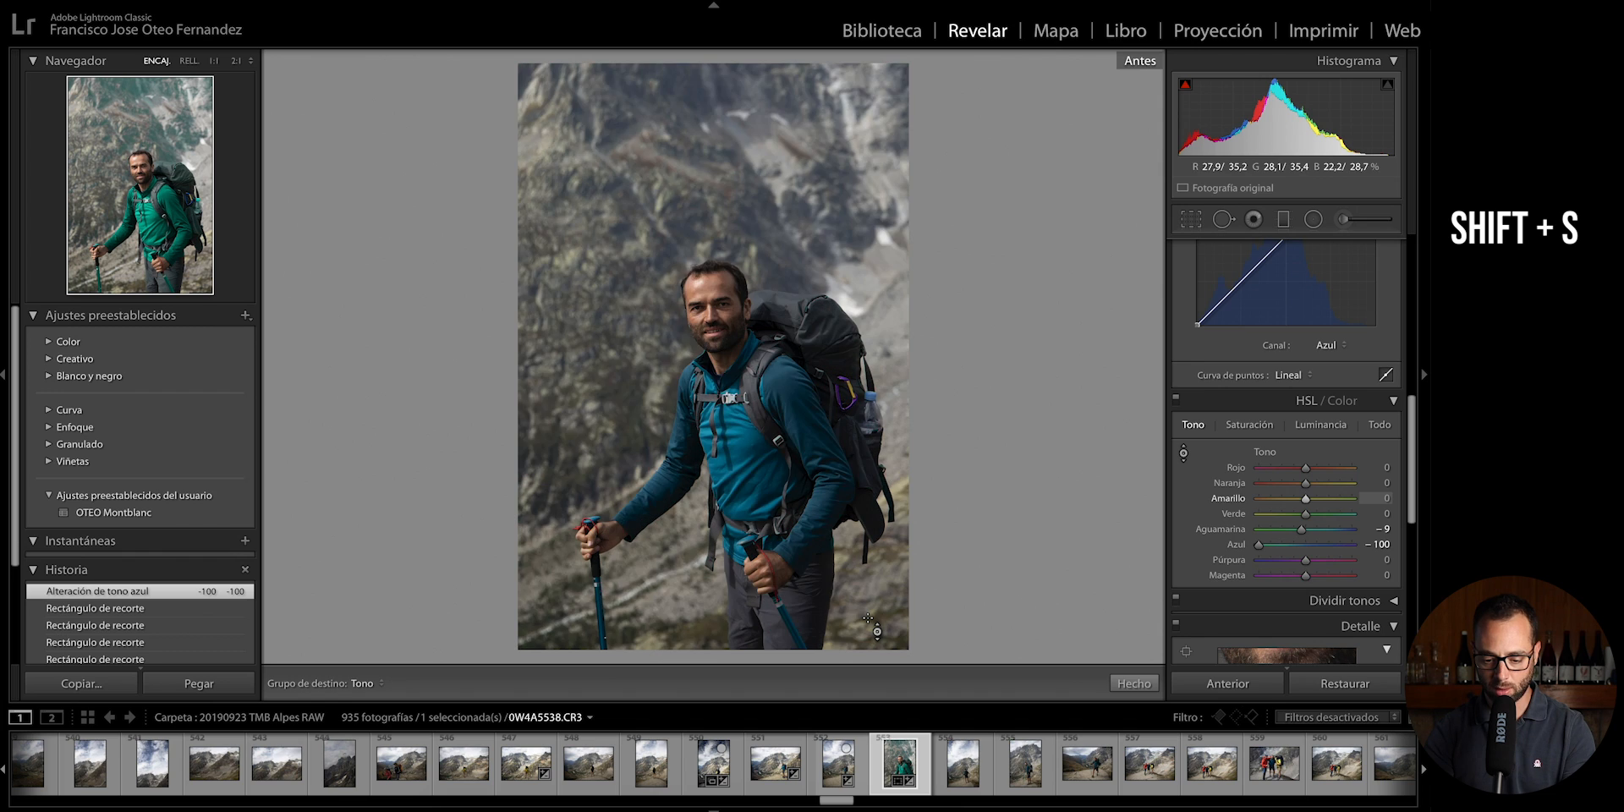
key("shift+s")
key("shift+s")
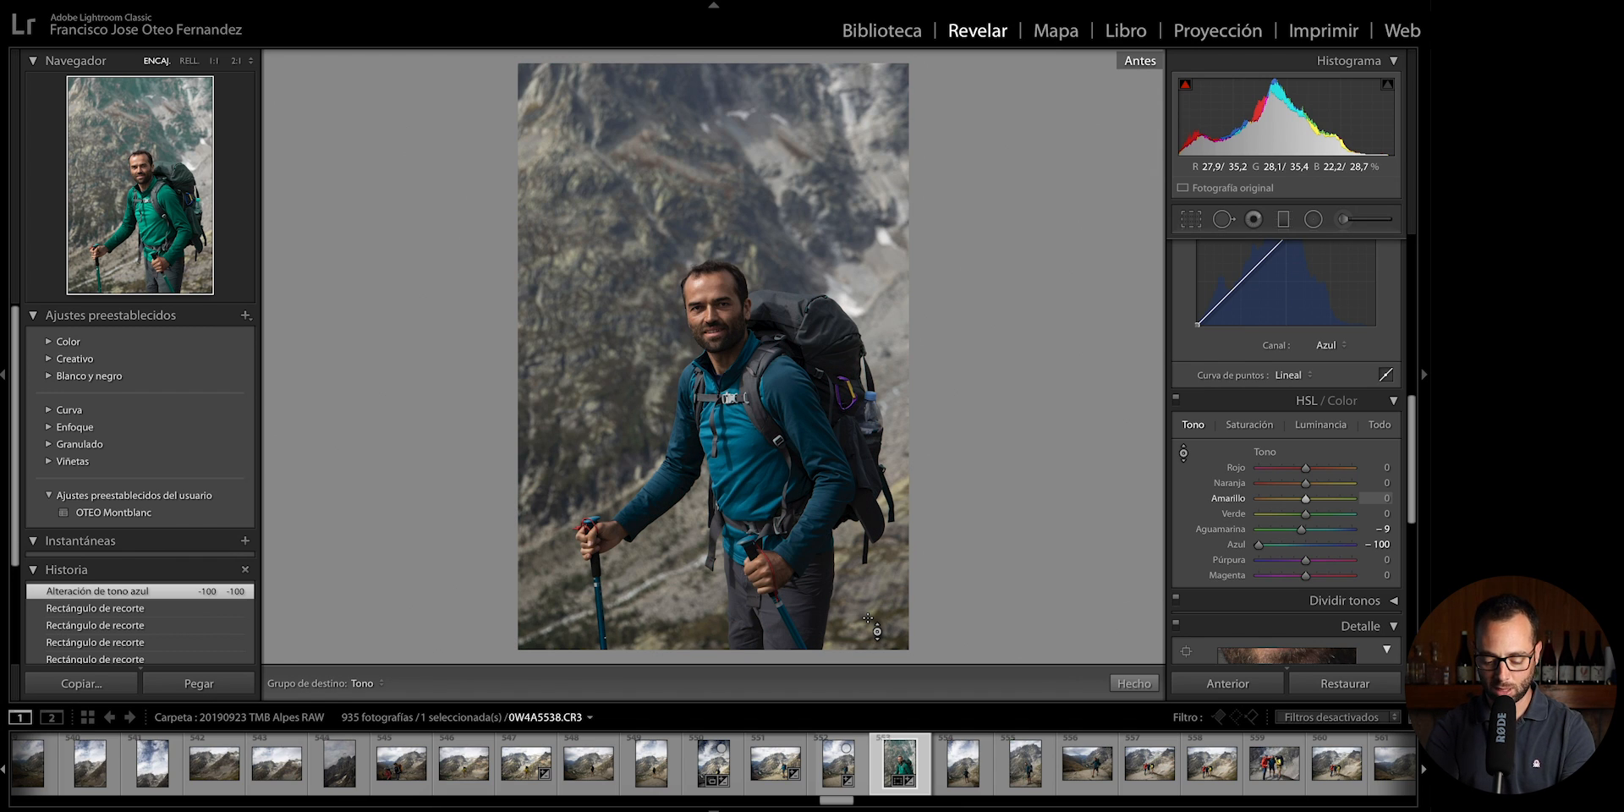
key("y")
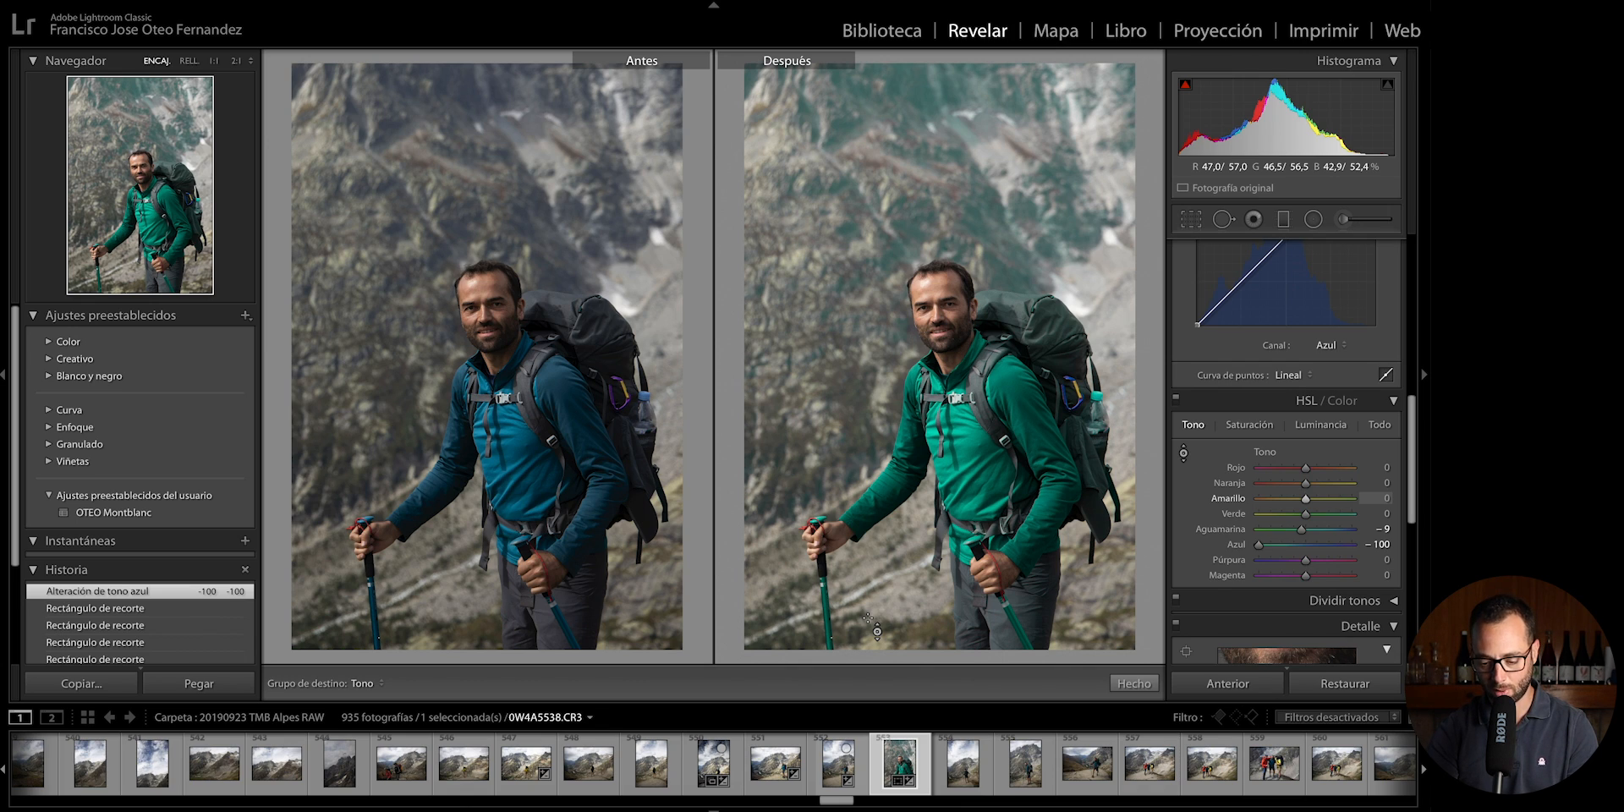
- Open photo 0W4A5535.CR3, raise its Exposición to +1,55 and turn on the clipping overlay
left_click(214, 764)
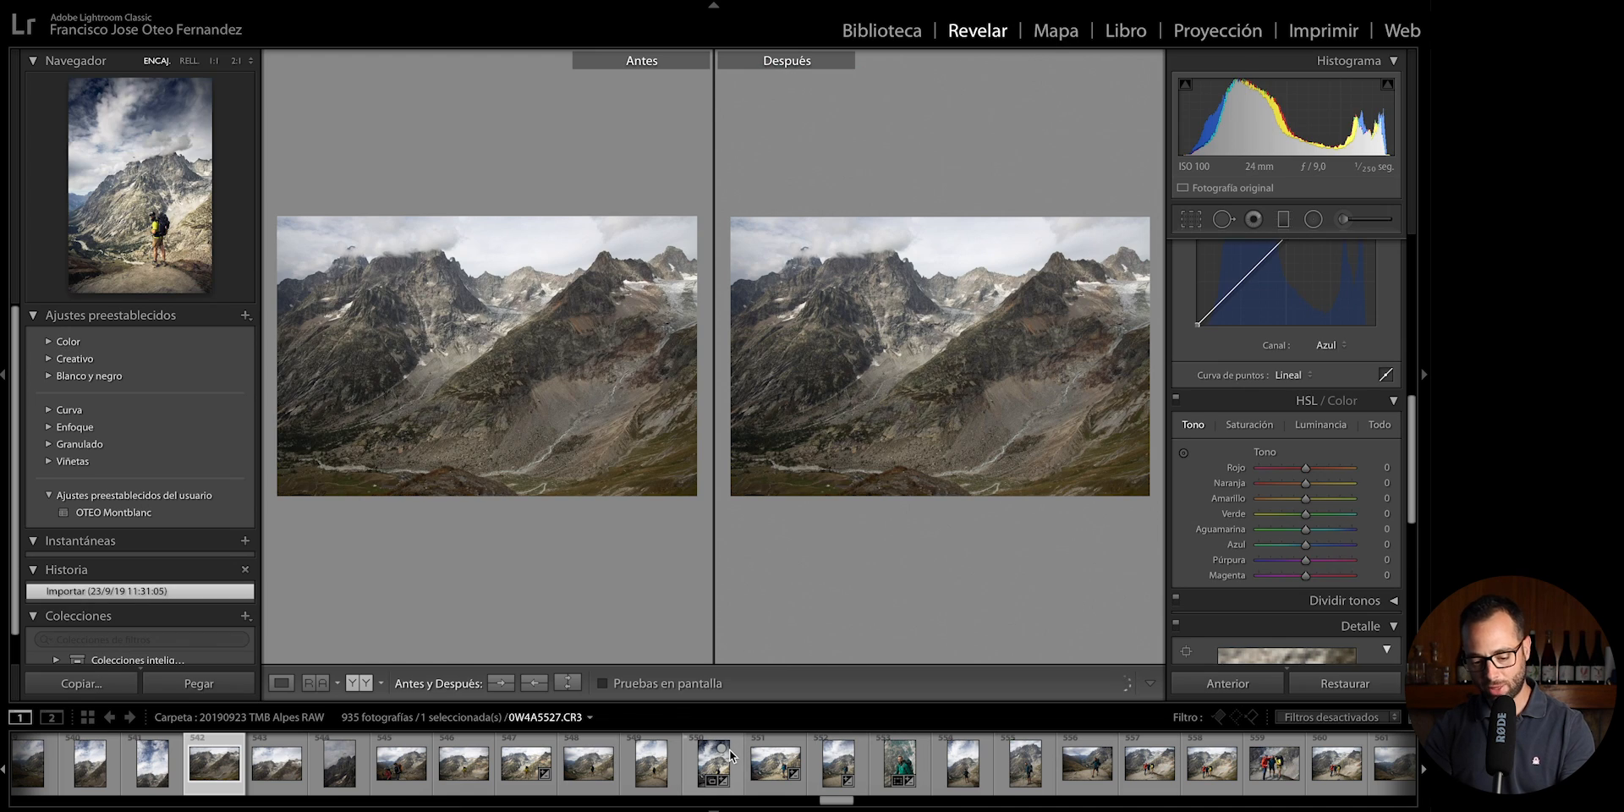
left_click(713, 764)
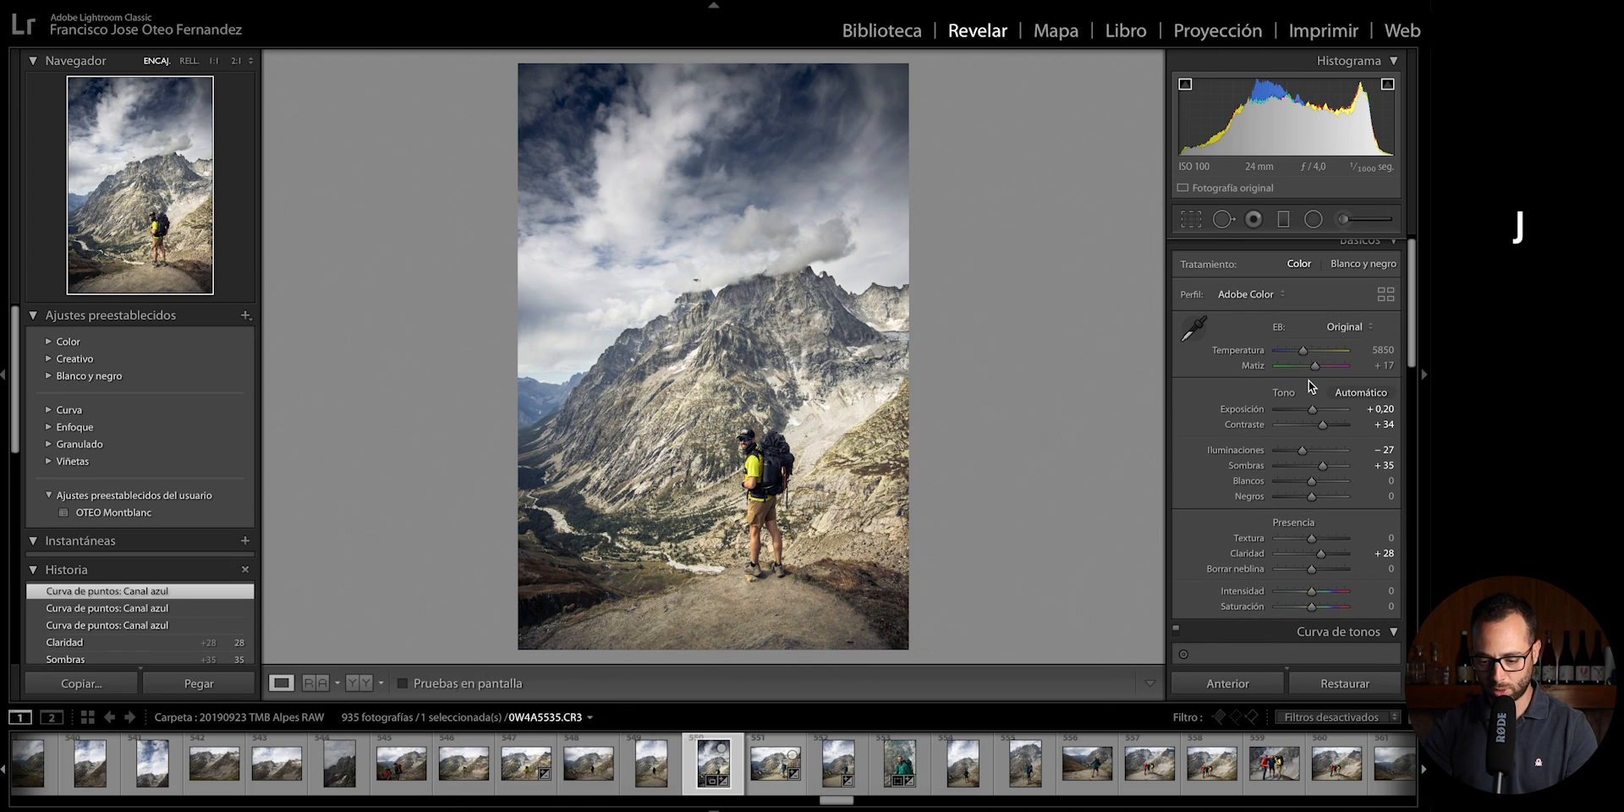
left_click_drag(1311, 408, 1330, 413)
key("j")
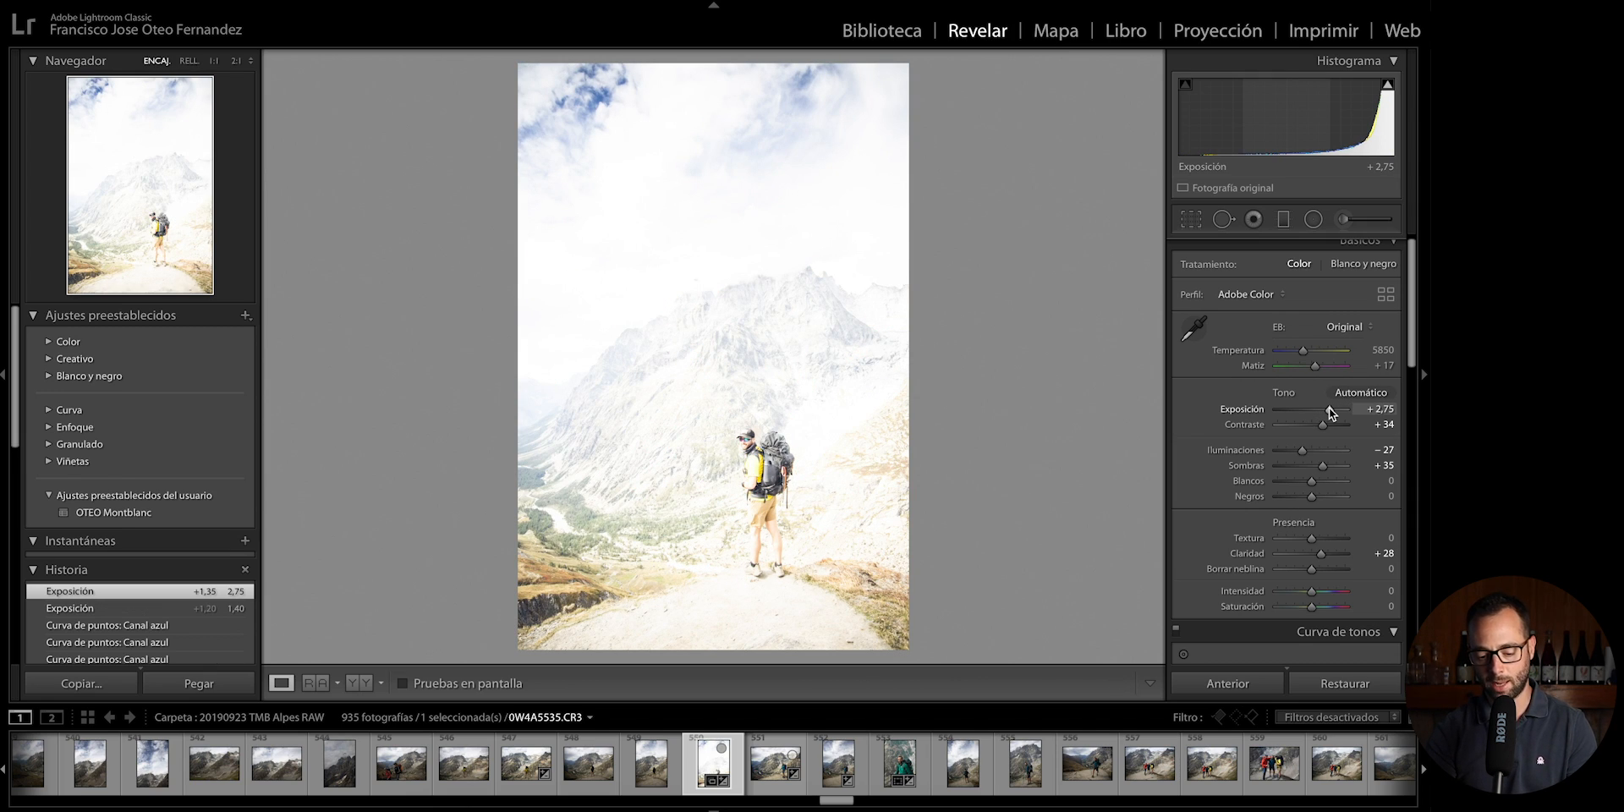
left_click_drag(1307, 407, 1322, 414)
key("j")
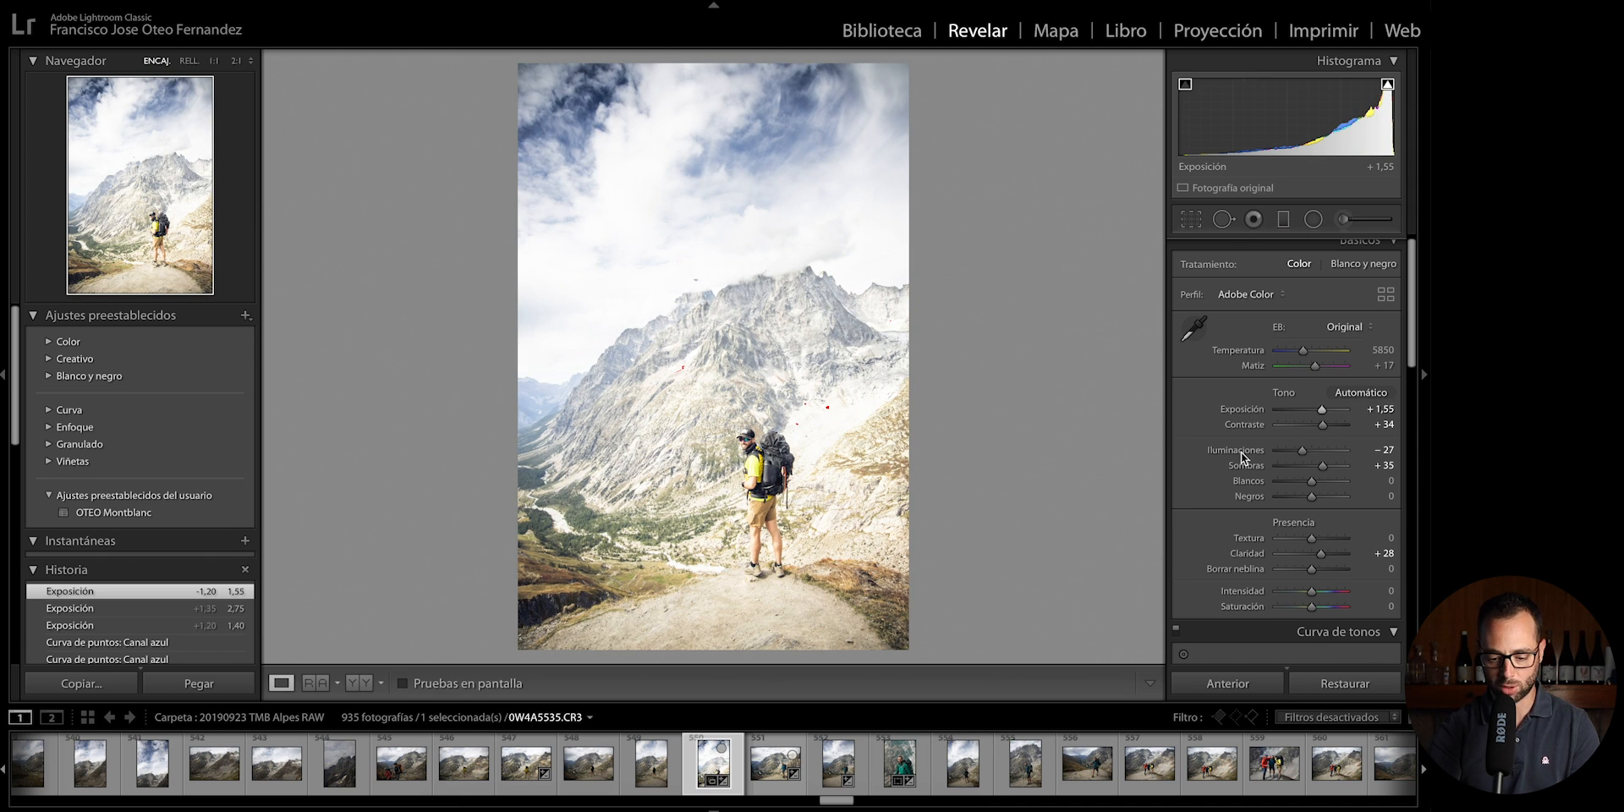
- Inspect the clipped highlights behind the hiker up close, then lower Exposición to −3,20
left_click(835, 410)
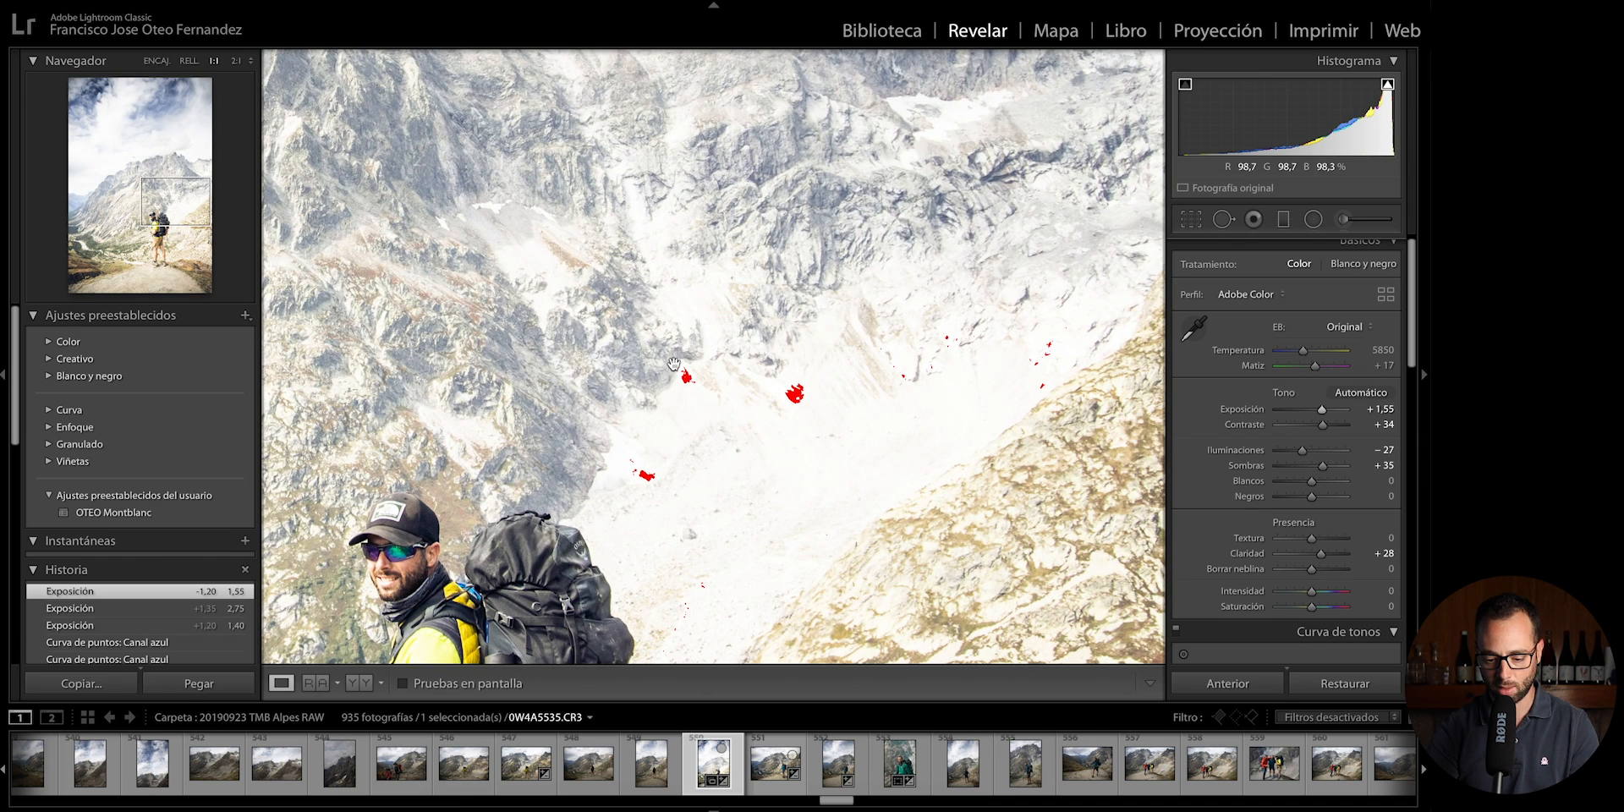
left_click(813, 396)
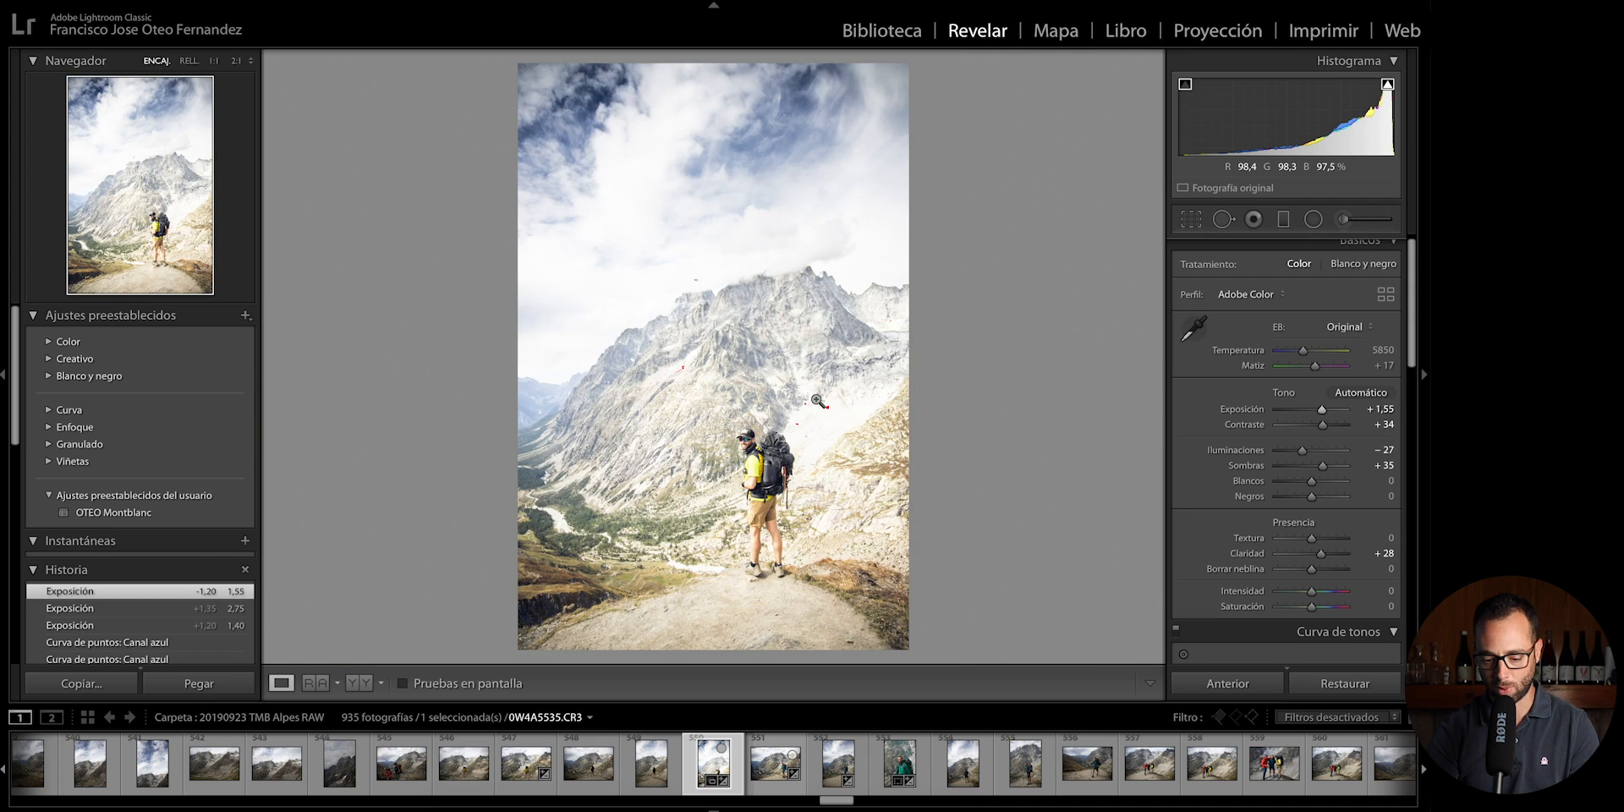
left_click_drag(1315, 407, 1291, 414)
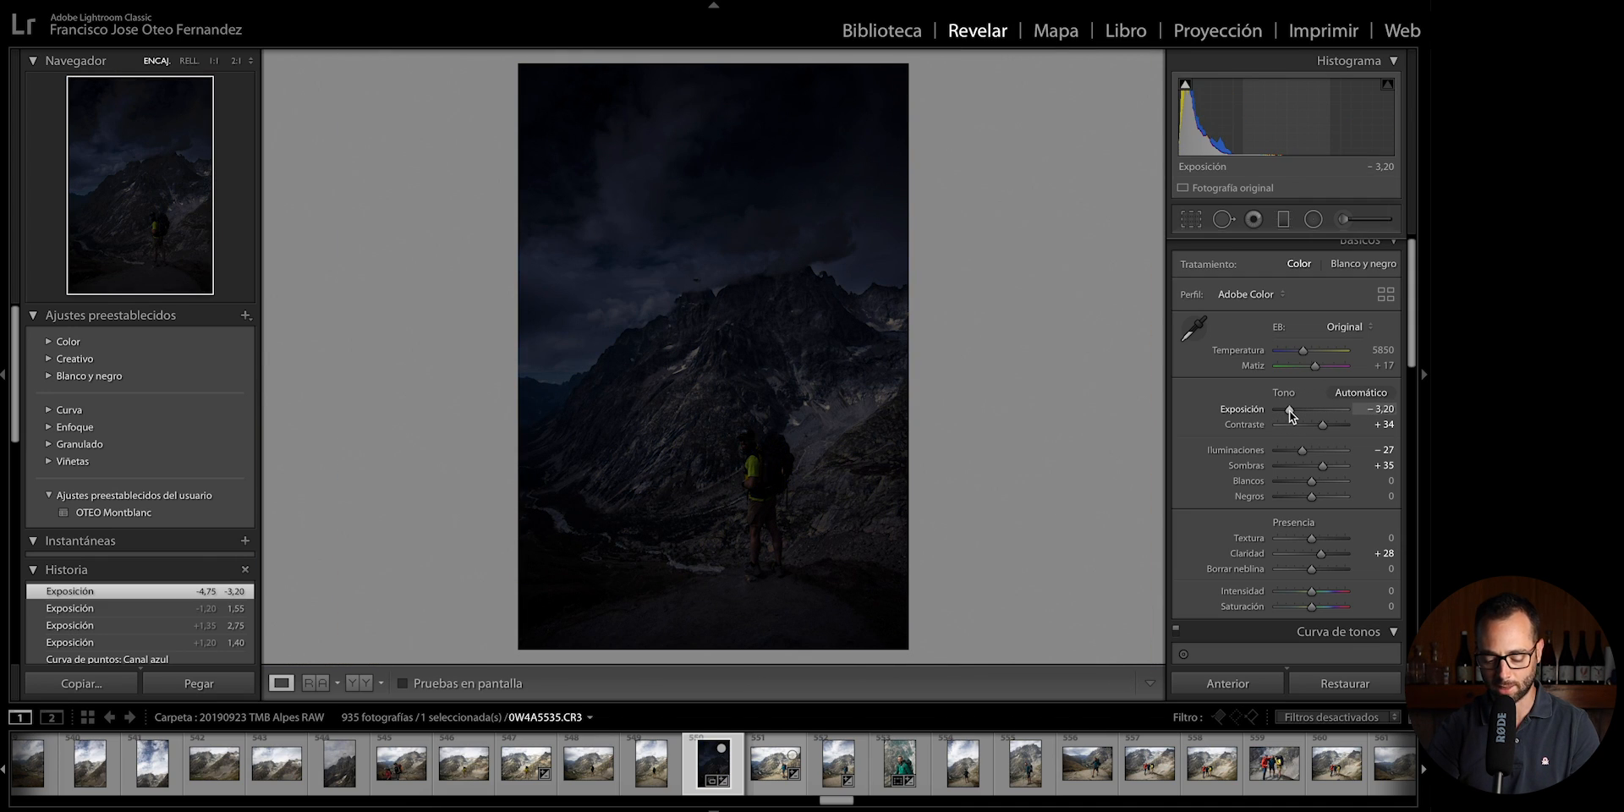
double_click(1352, 409)
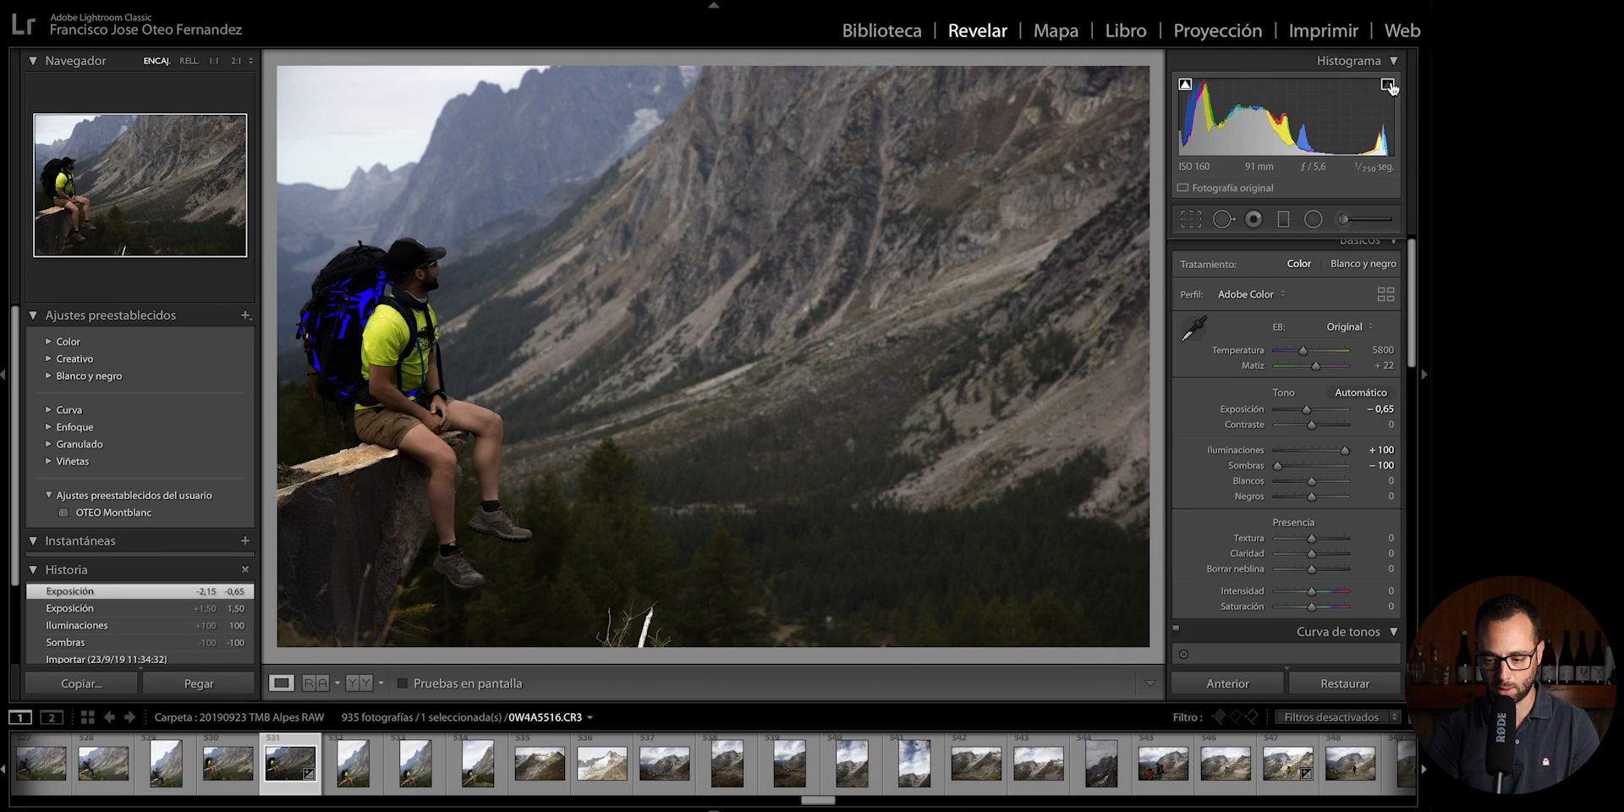
- Toggle the highlight and shadow clipping warnings on and off to examine photo 0W4A5516.CR3
left_click(1390, 86)
left_click(1186, 85)
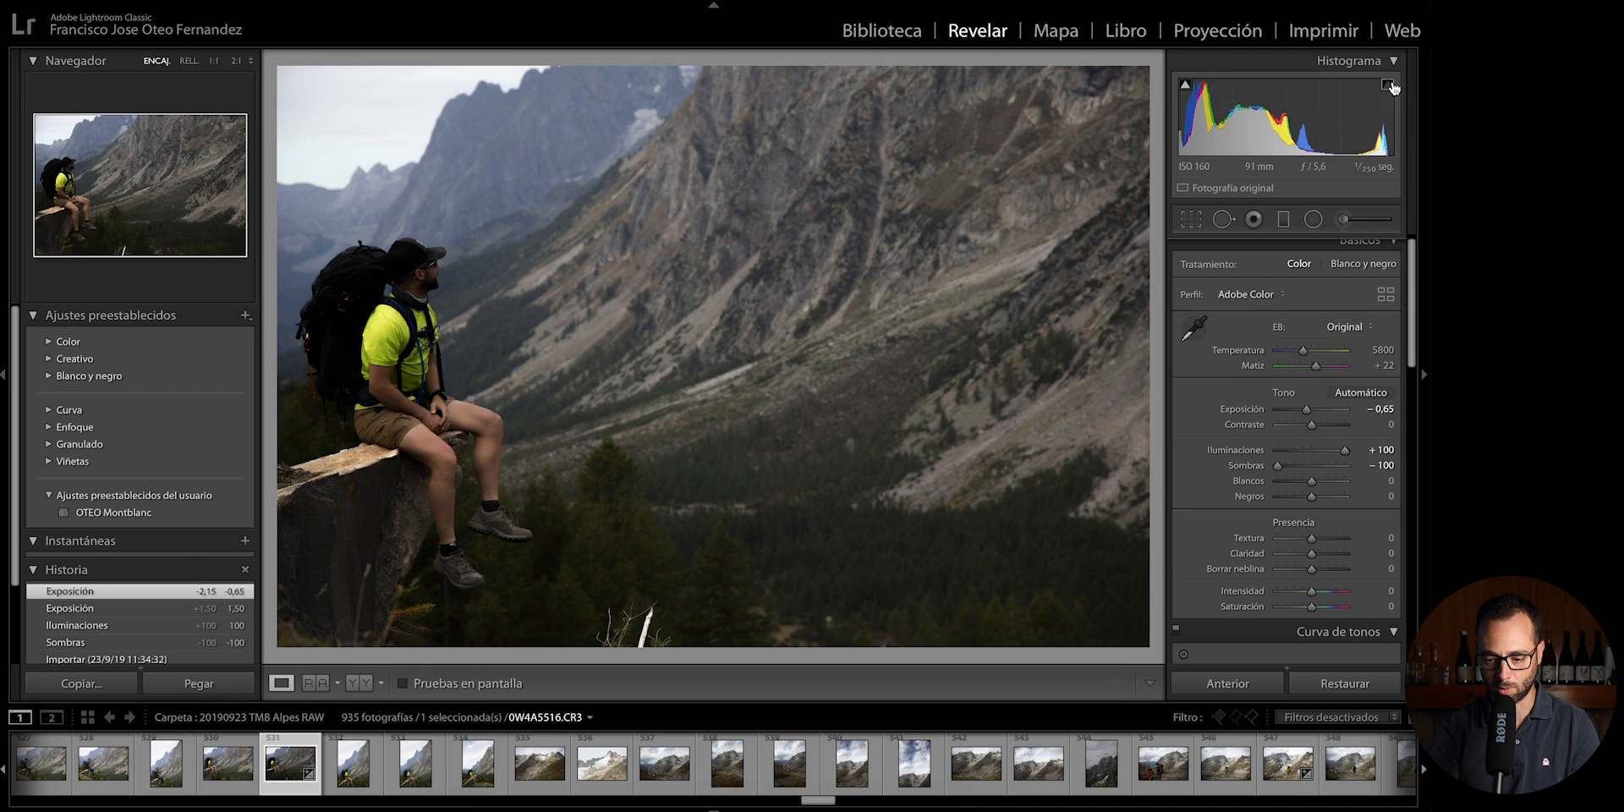
left_click(1186, 84)
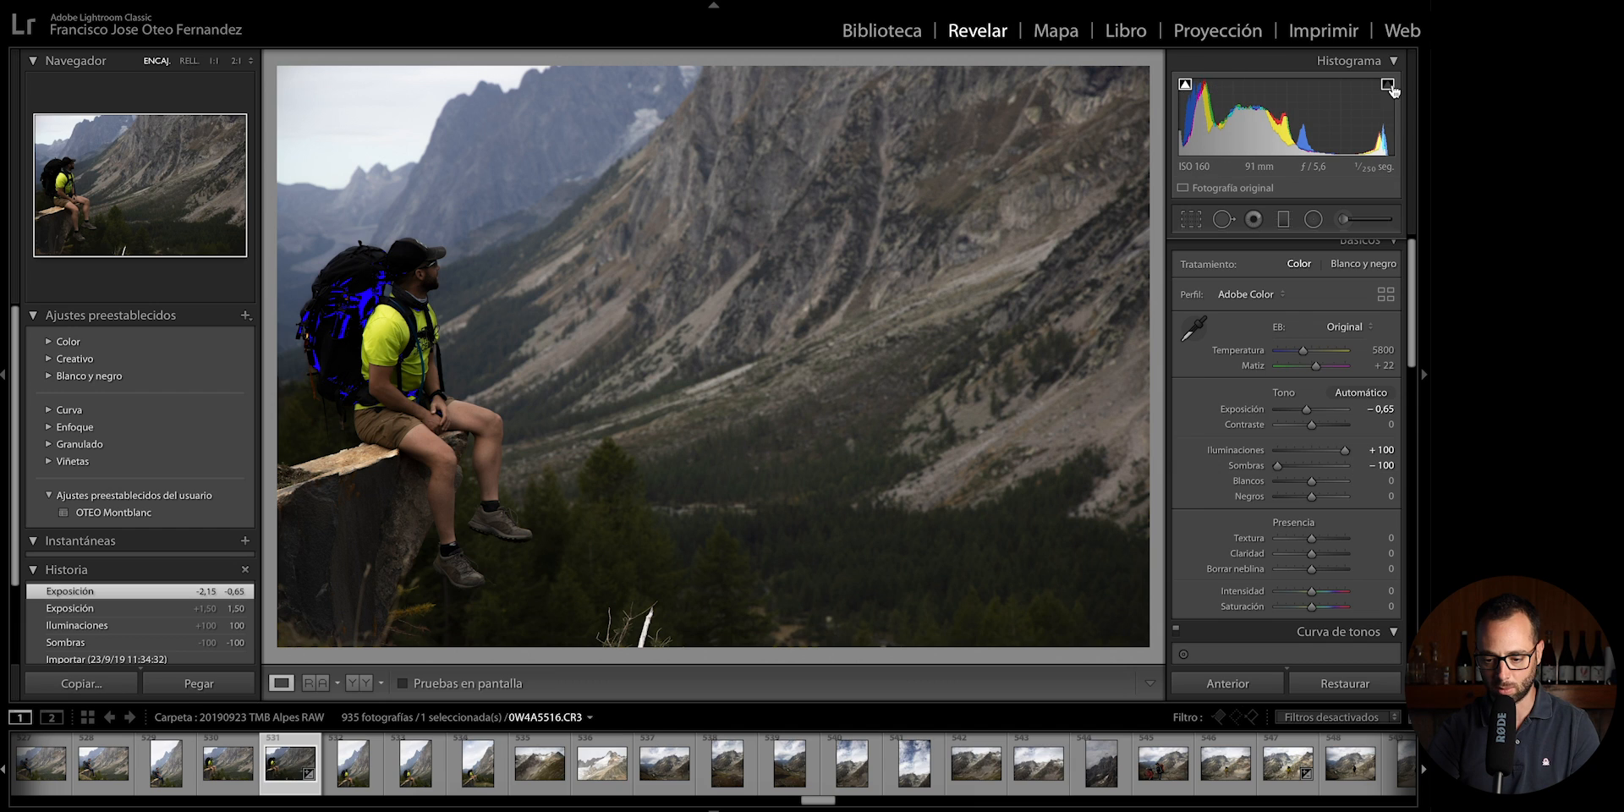
left_click(1391, 87)
left_click(1185, 85)
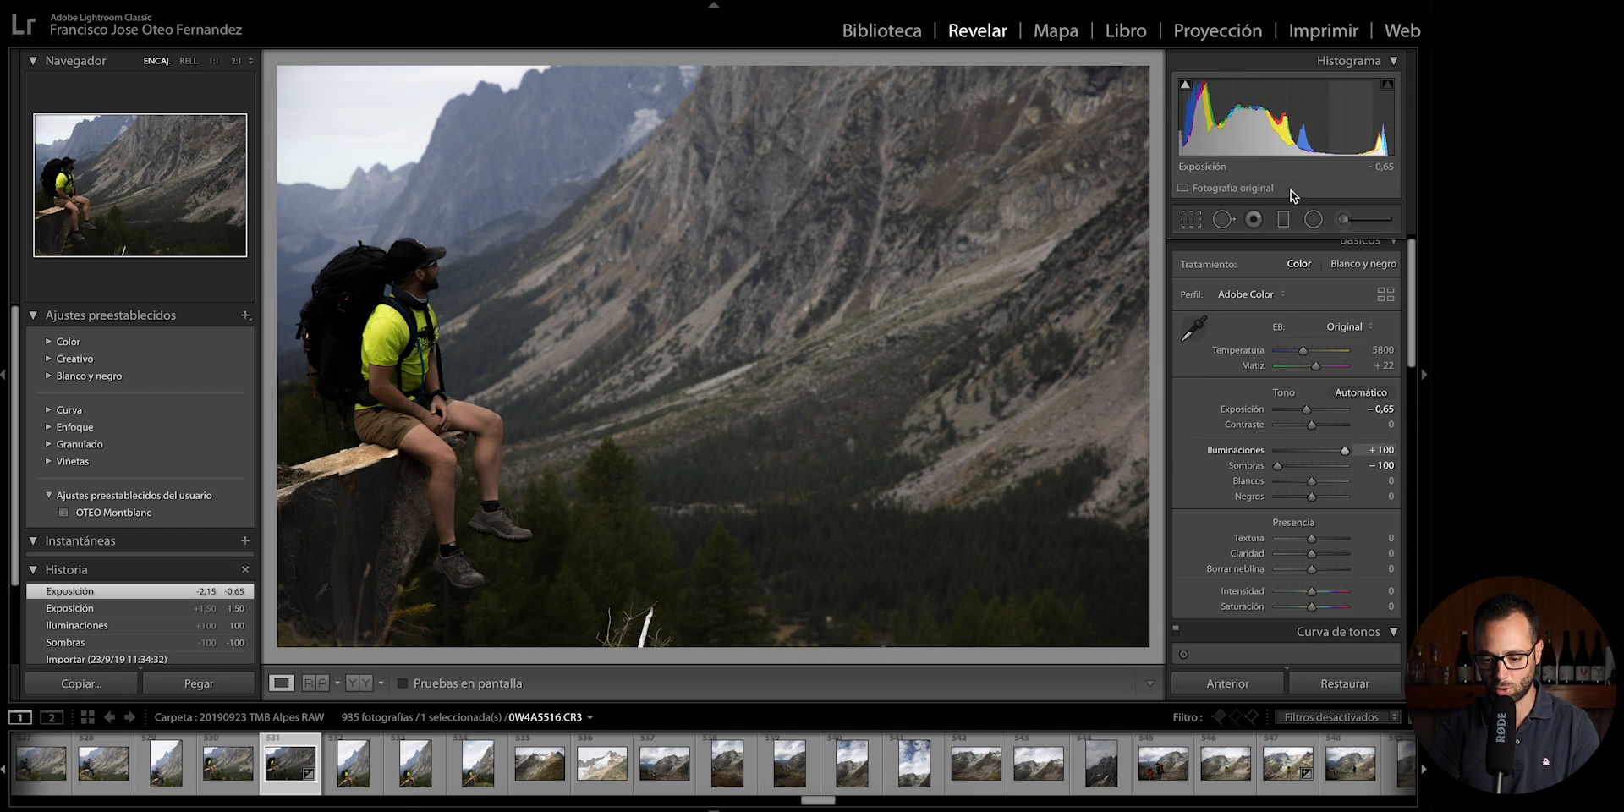
- Try Exposición at +0,70 and +2,45 on 0W4A5516.CR3, then reset Exposición and Sombras to 0
key("ctrl+z")
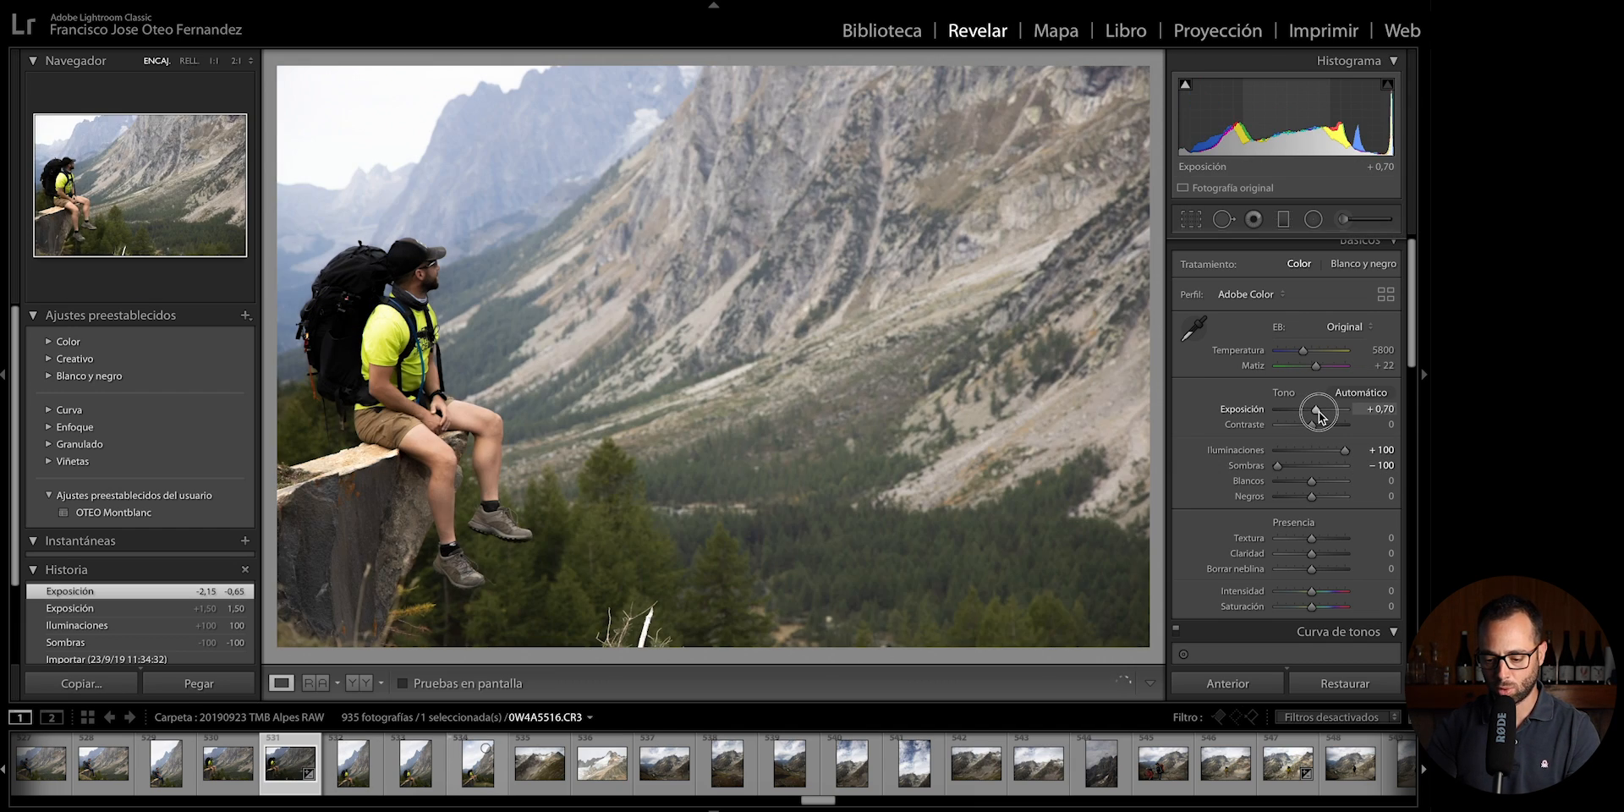
left_click(1315, 410)
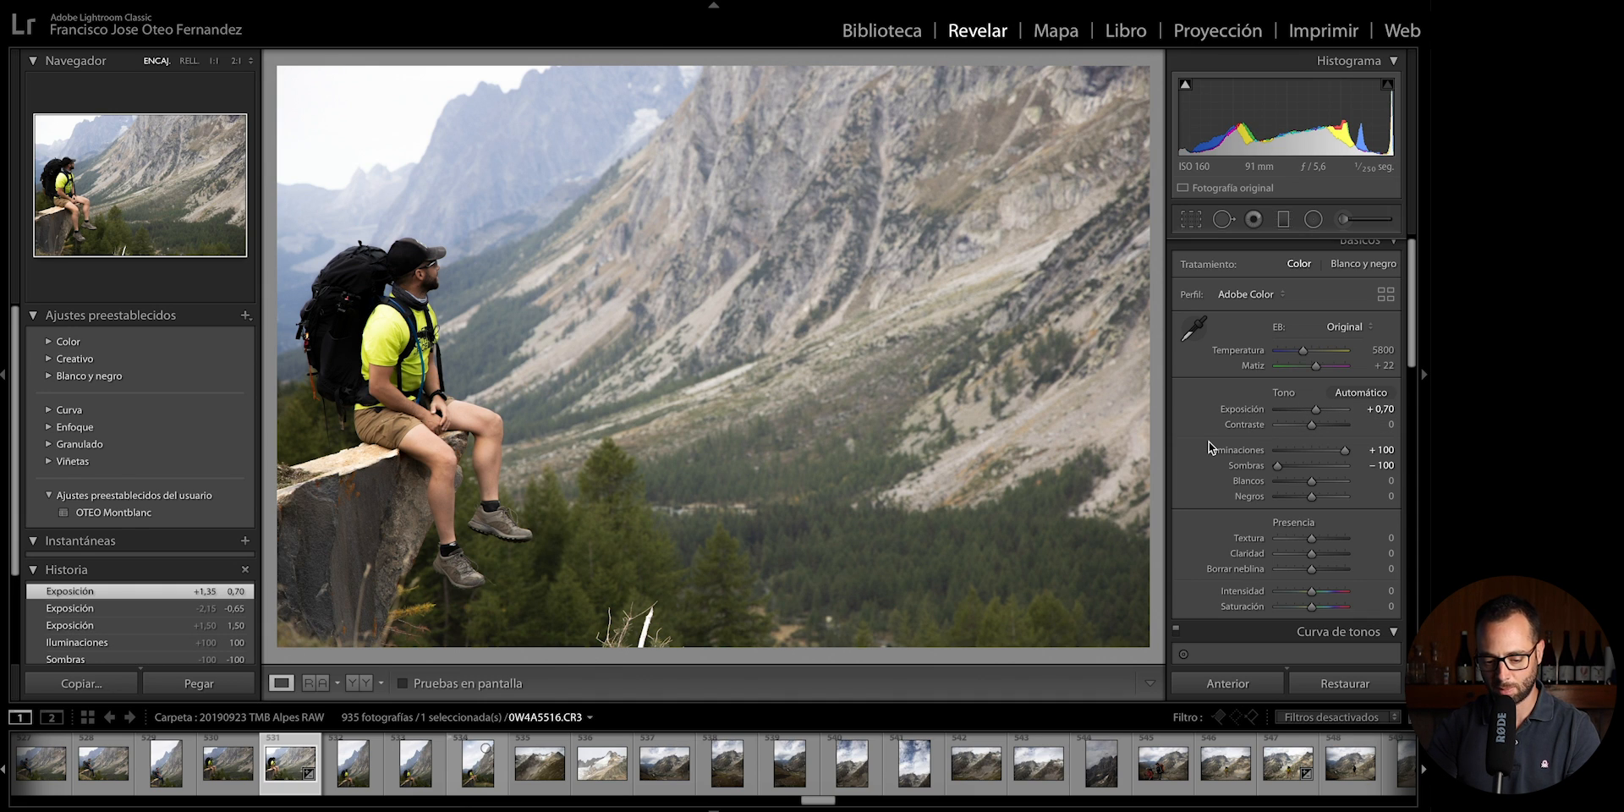
left_click_drag(1315, 412, 1328, 408)
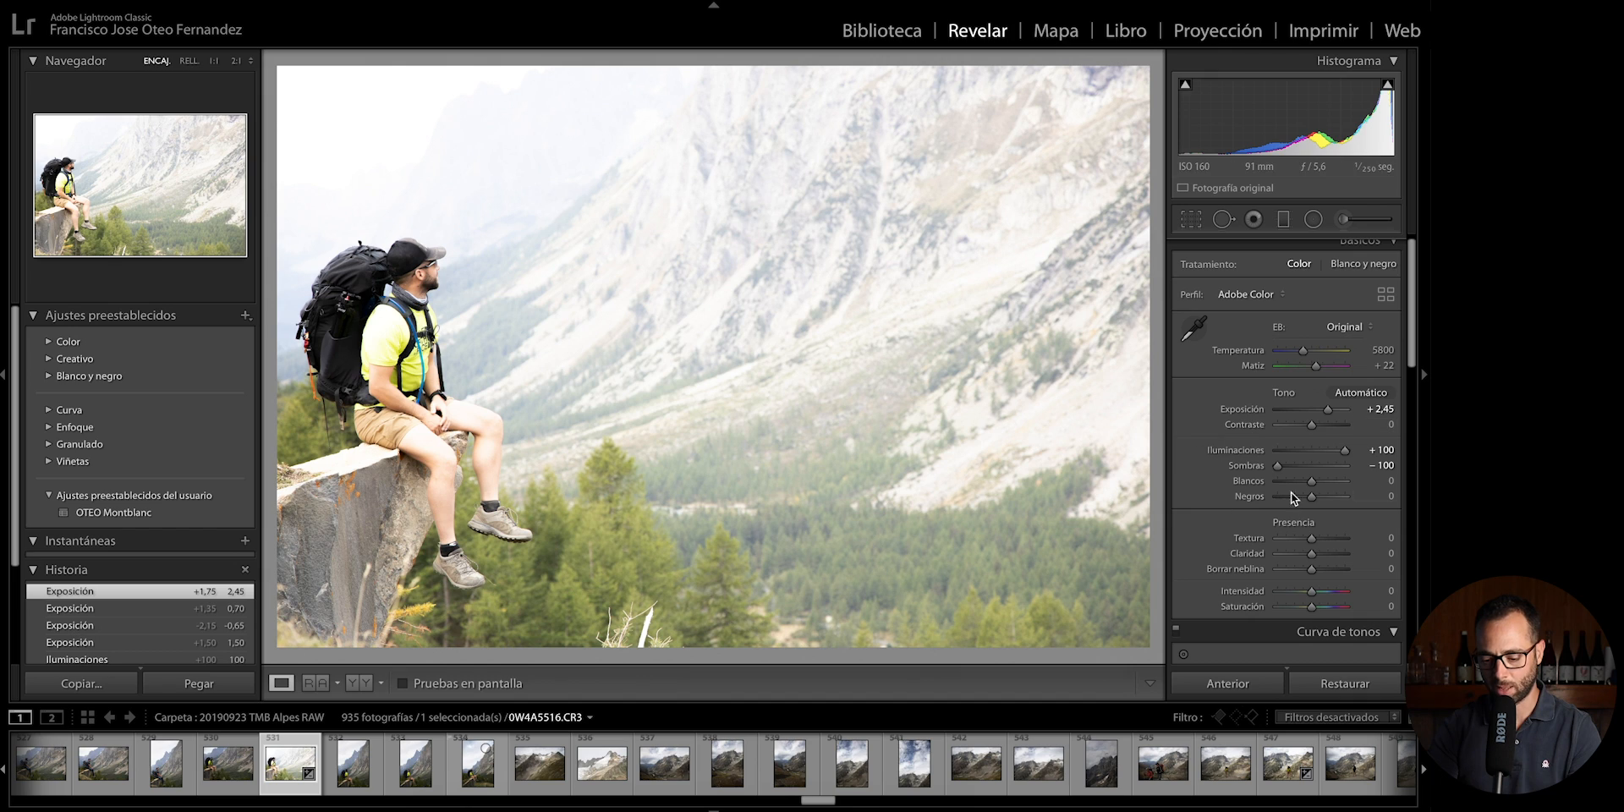
left_click_drag(1325, 408, 1295, 412)
double_click(1295, 411)
double_click(1296, 410)
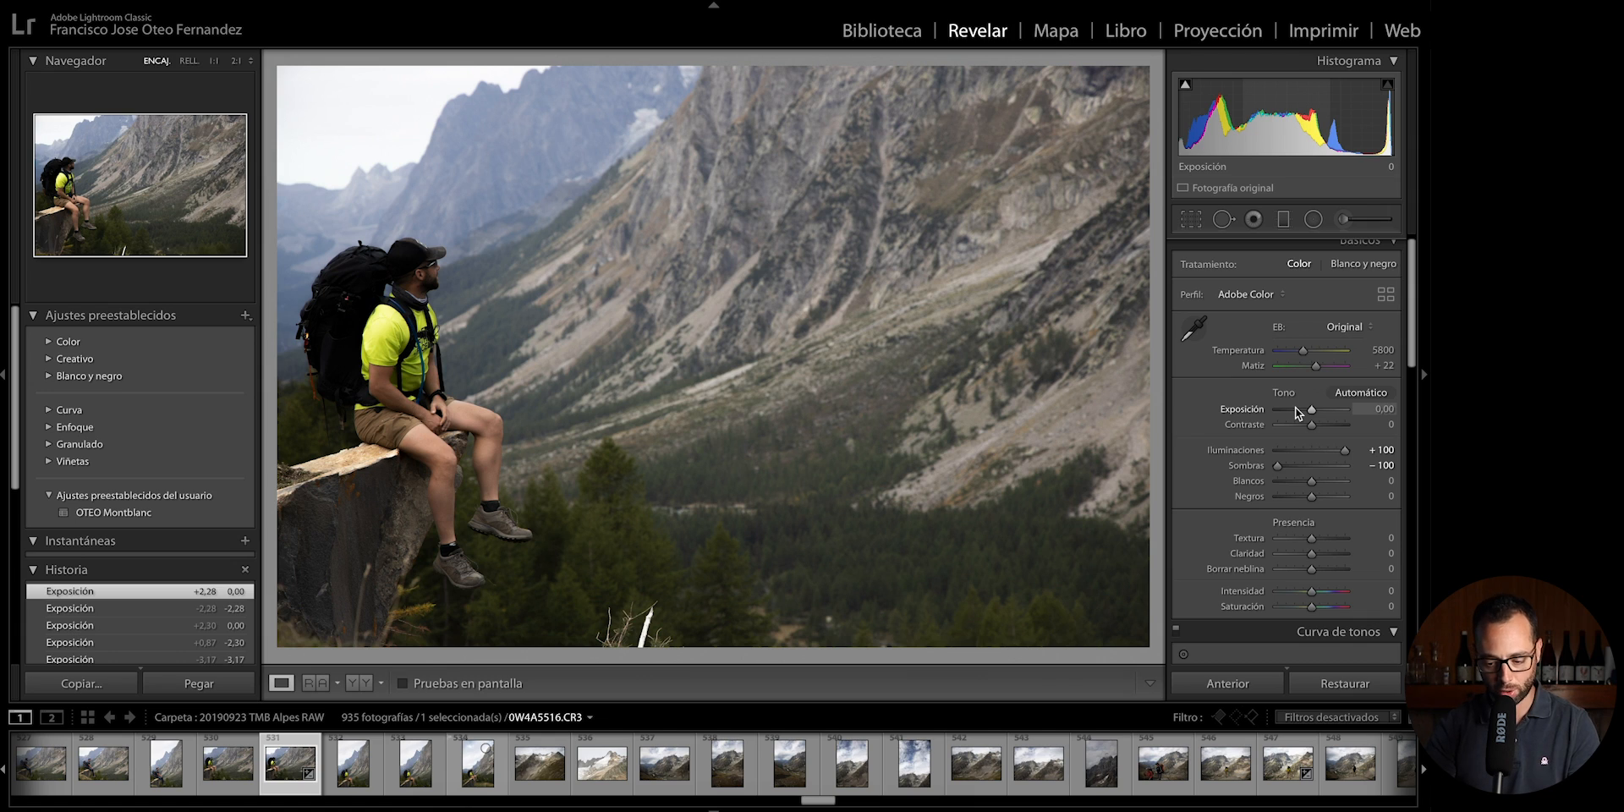
double_click(1278, 470)
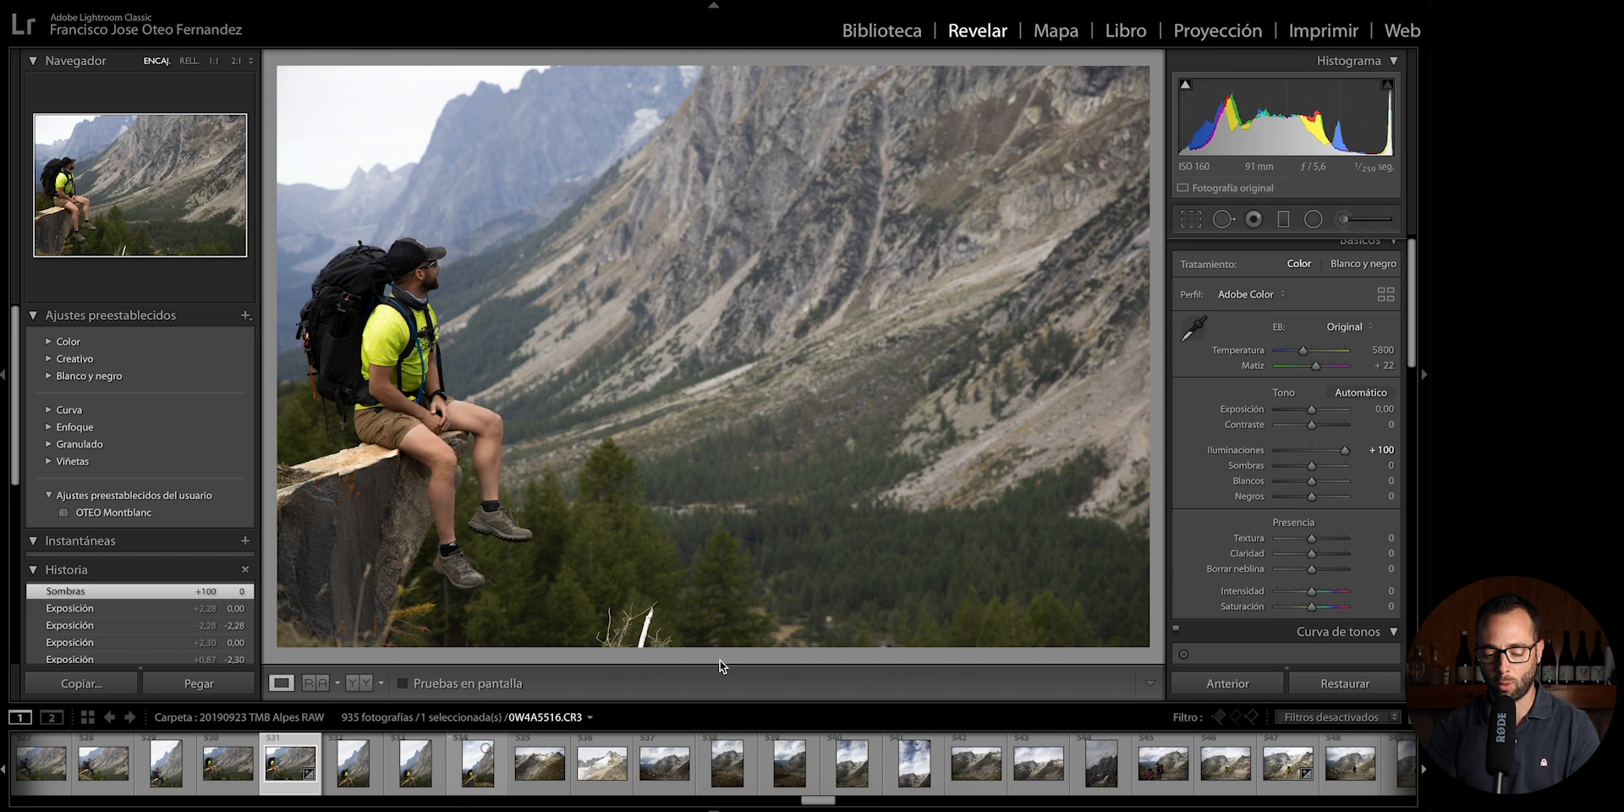
- Open the export settings for photo 0W4A5516.CR3 and bring up the watermark editor for the Marcas de agua option
right_click(286, 761)
mouse_move(422, 723)
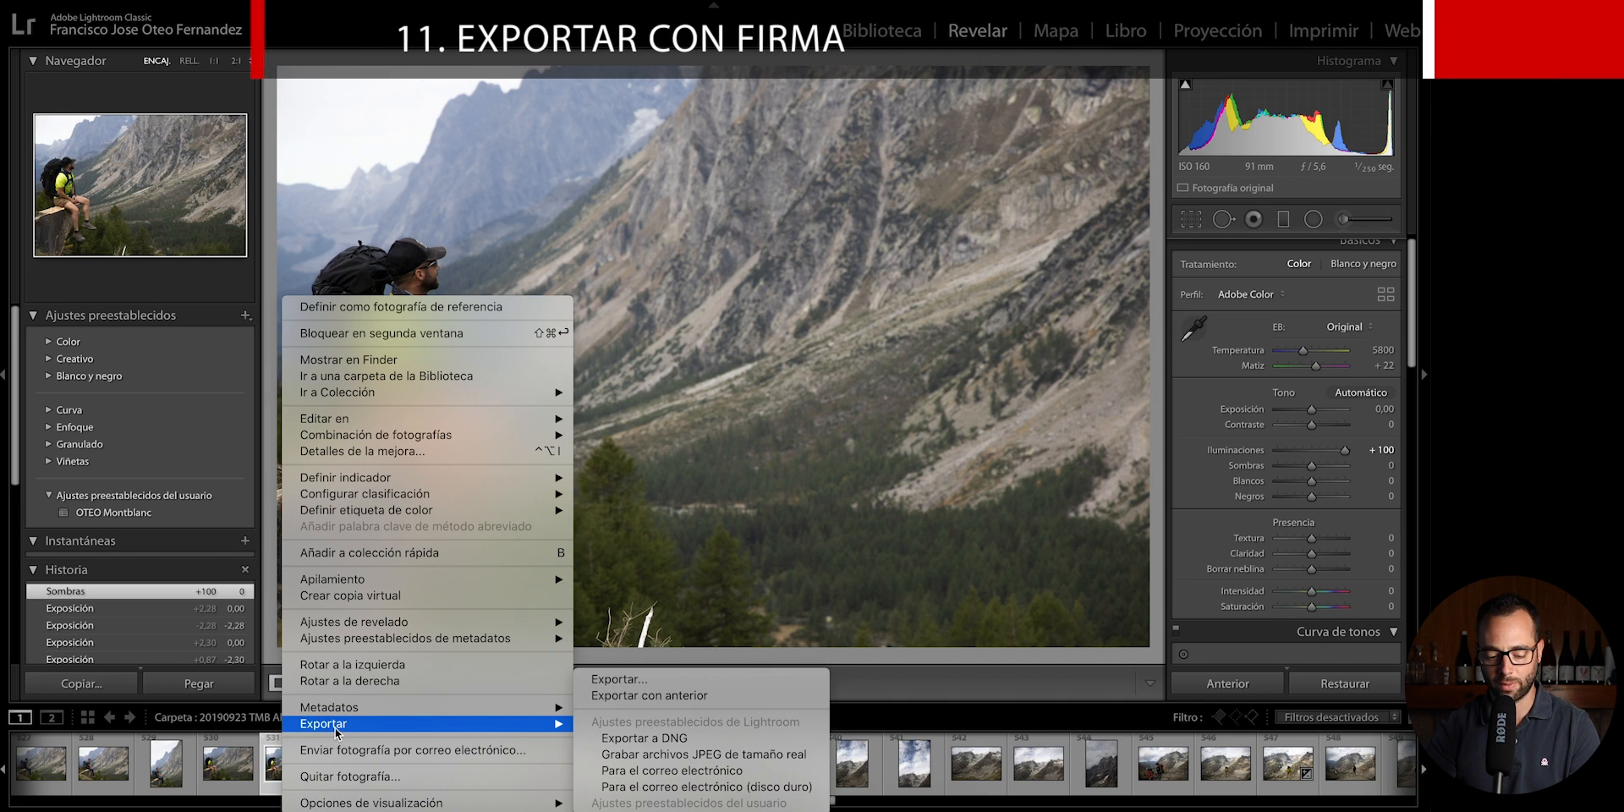
left_click(676, 680)
scroll(795, 418, "down", 2)
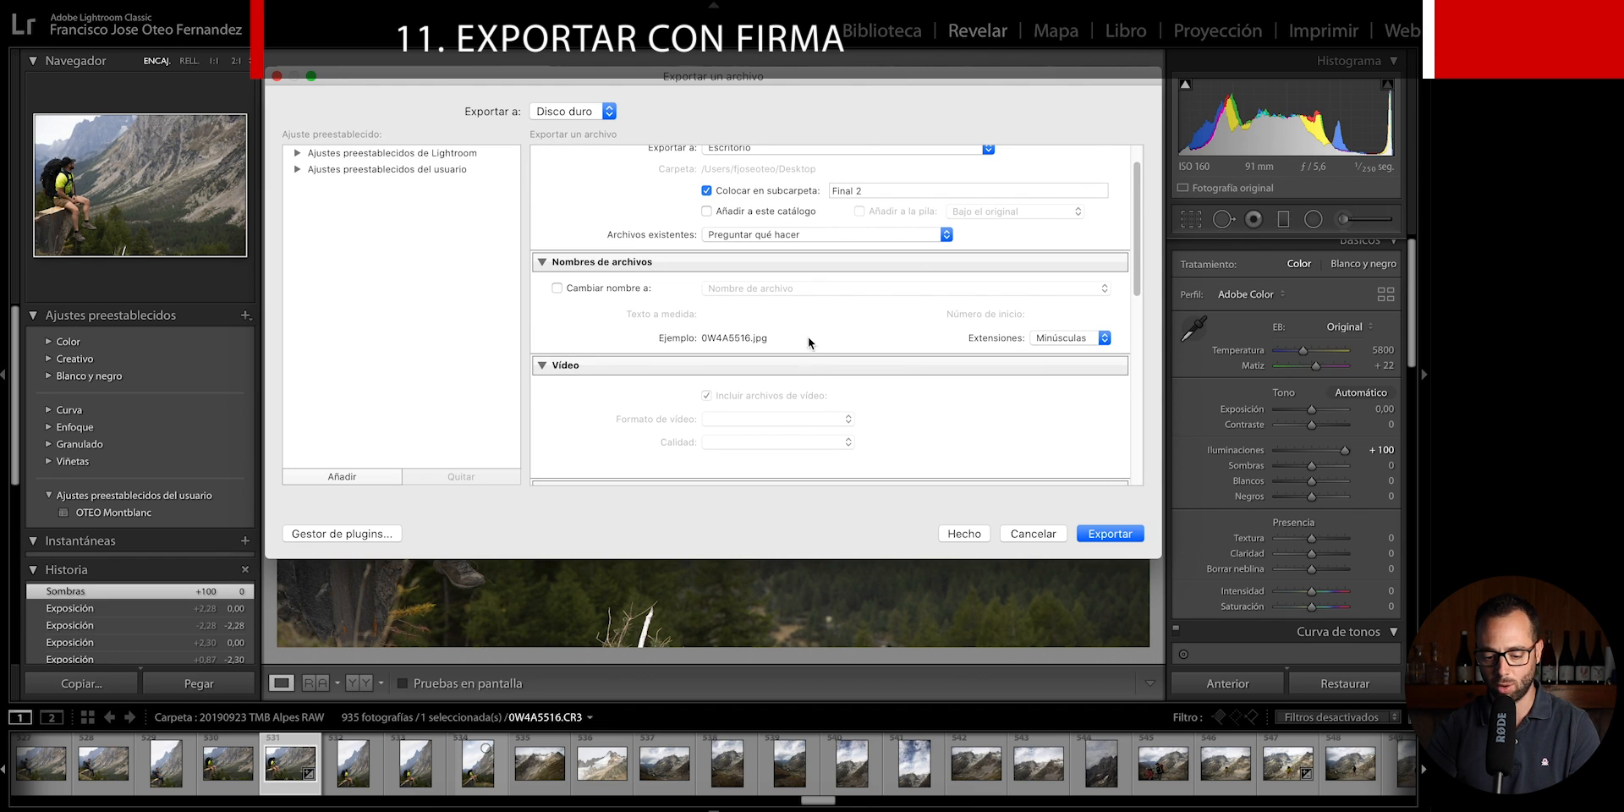
scroll(815, 338, "down", 8)
scroll(809, 367, "down", 5)
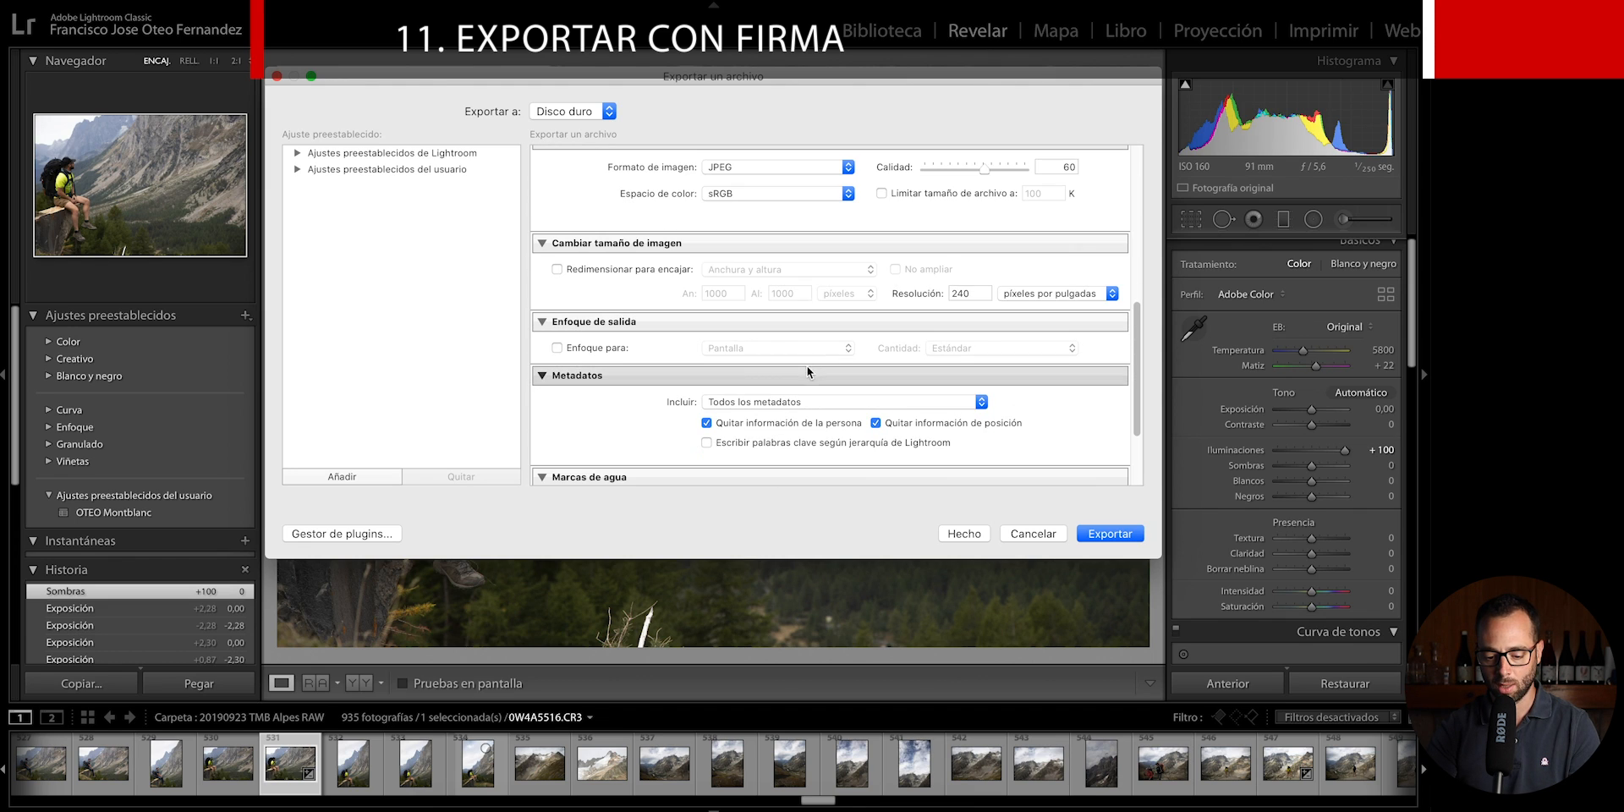
left_click(800, 387)
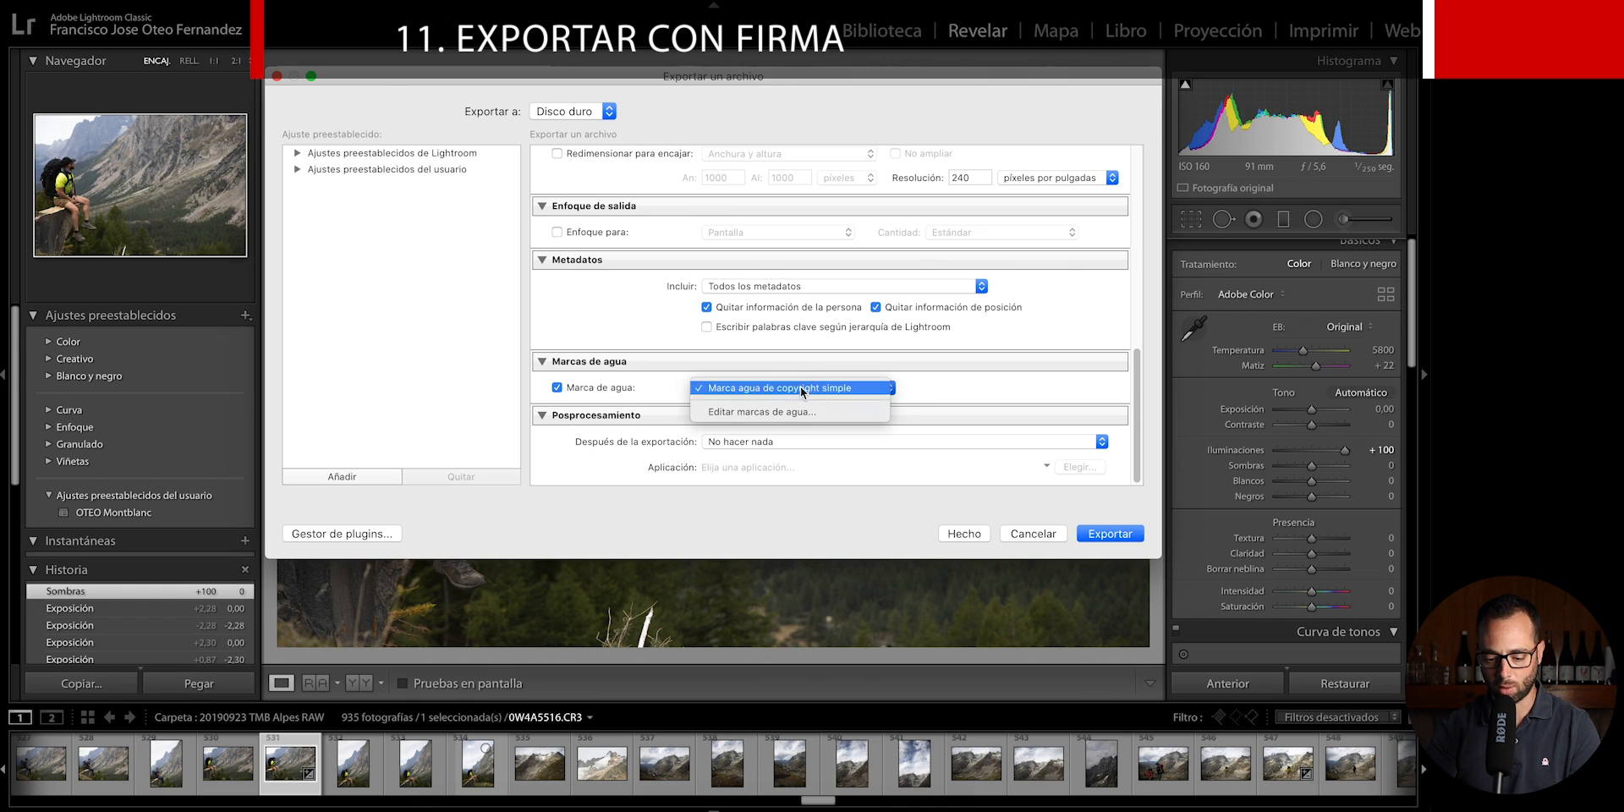
left_click(761, 408)
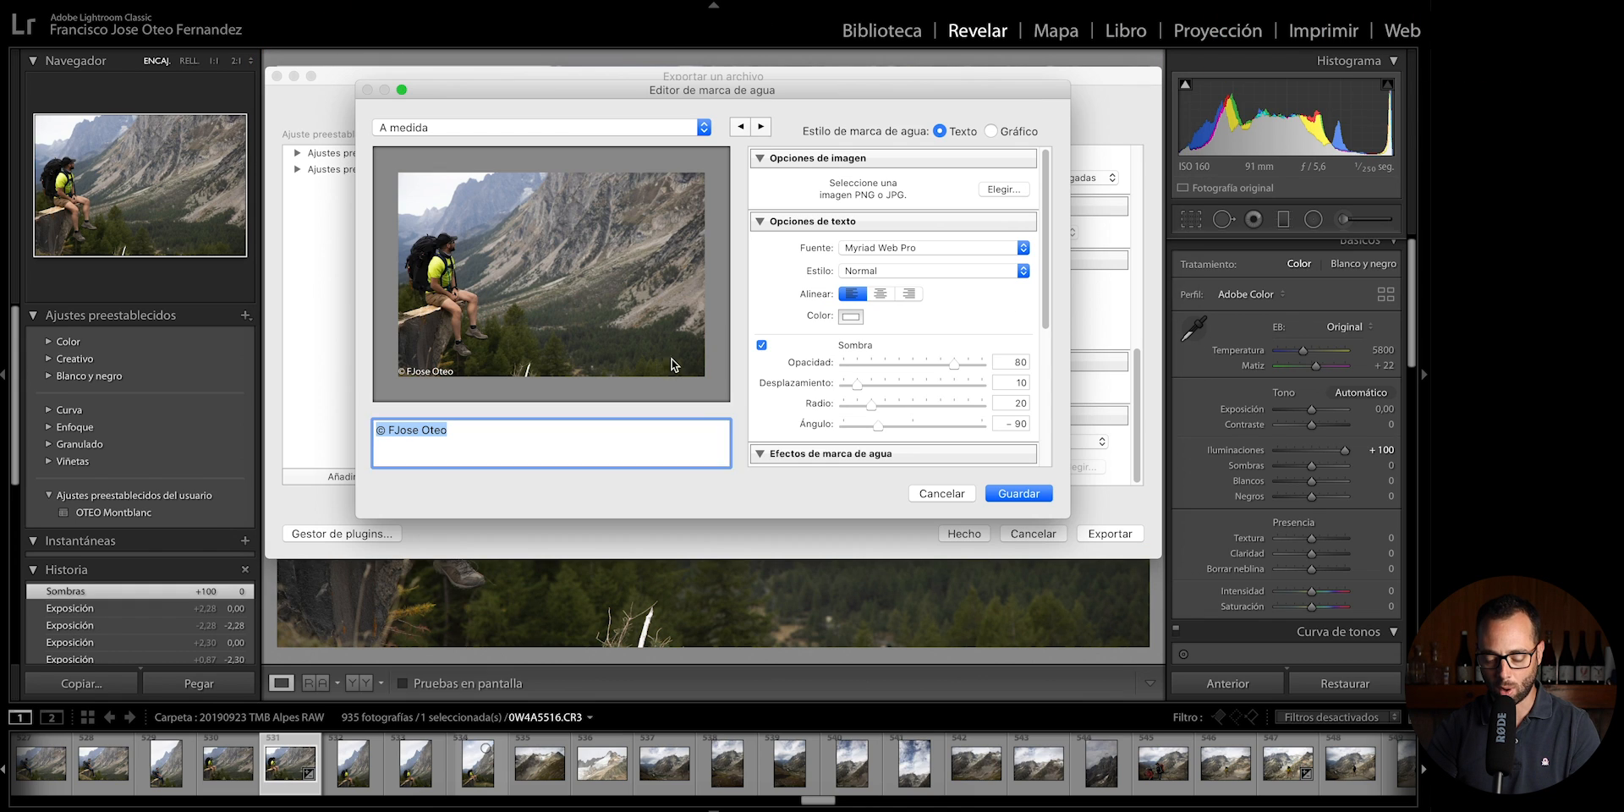
- Try a graphic signature logo from Documentos as the watermark, enlarge it across the photo's full width, and discard the watermark edits
left_click(989, 189)
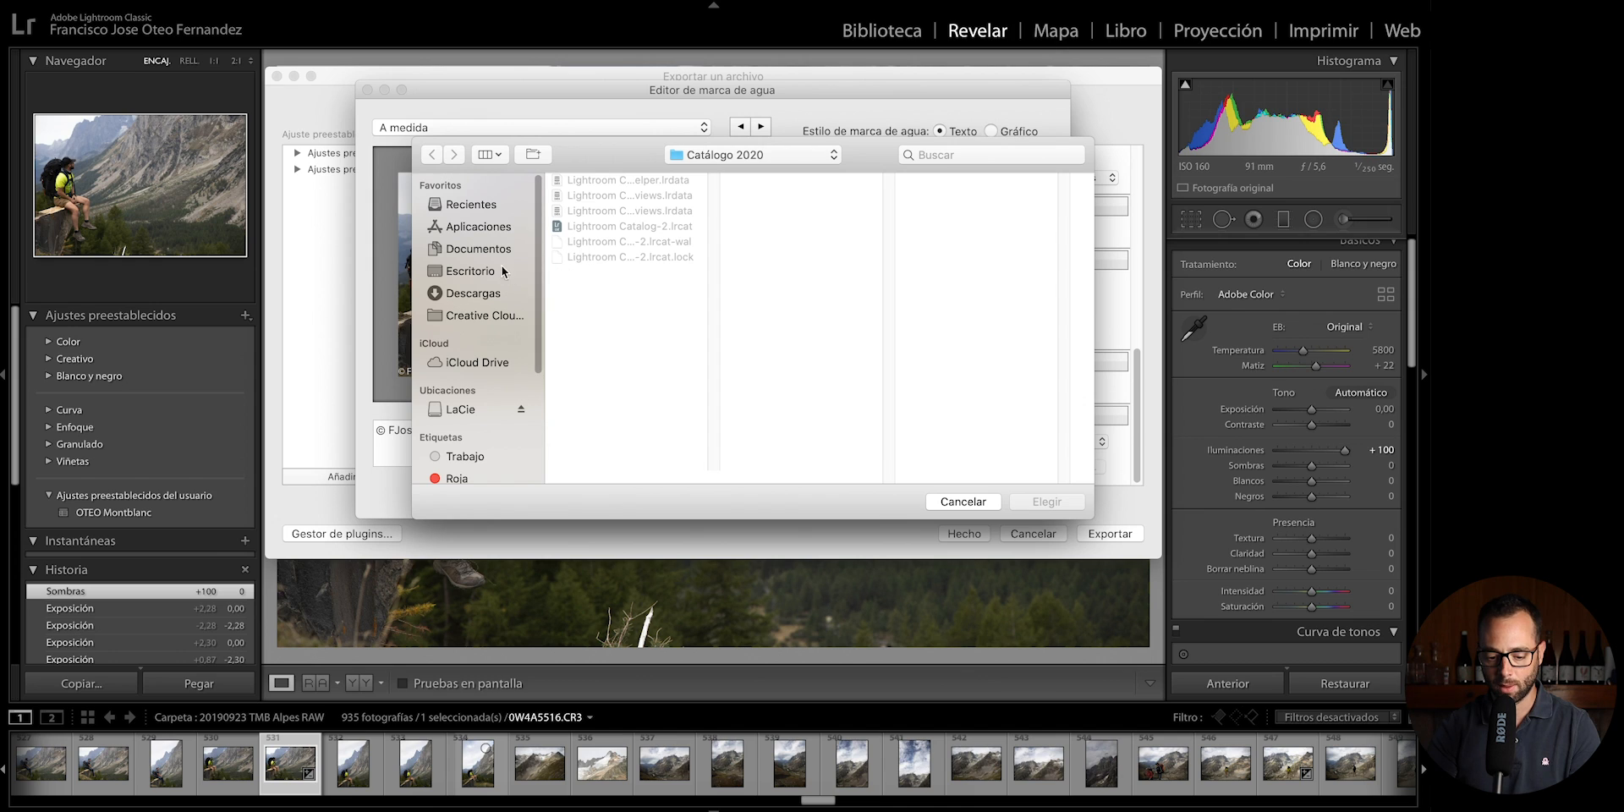
left_click(478, 249)
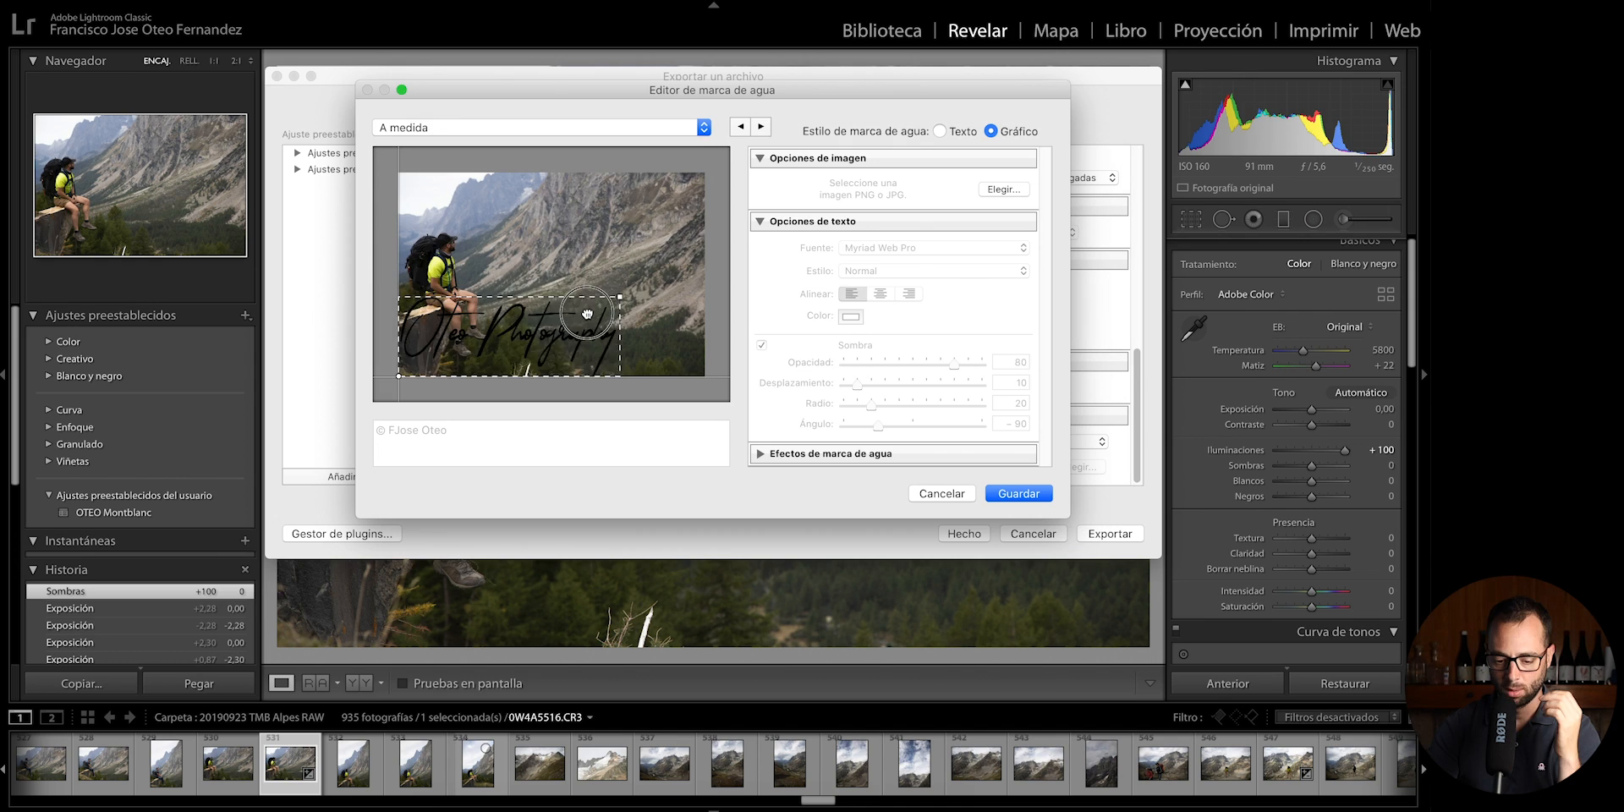
left_click_drag(659, 279, 706, 257)
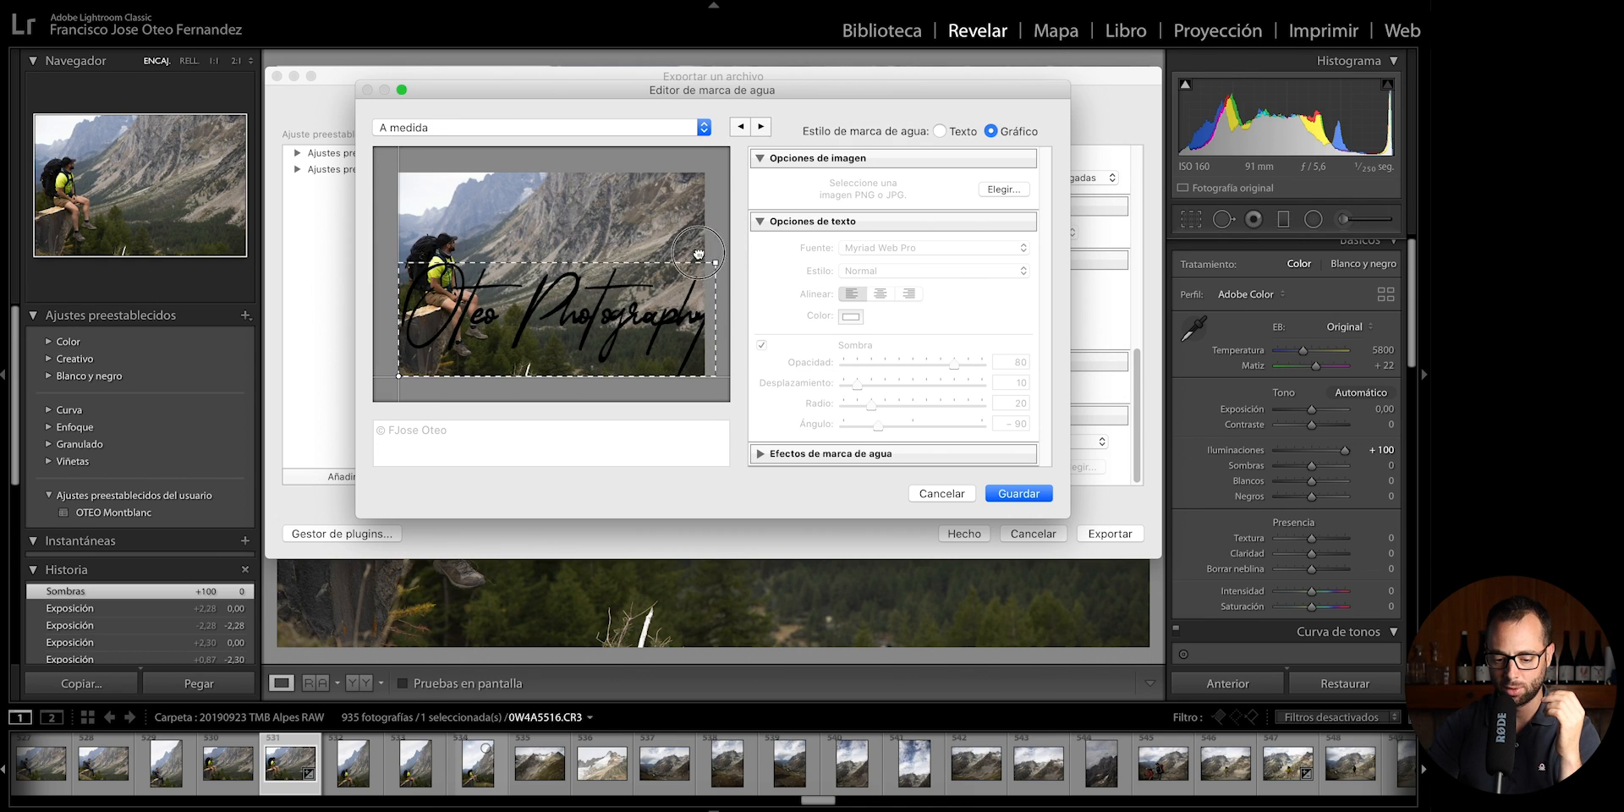
left_click(946, 496)
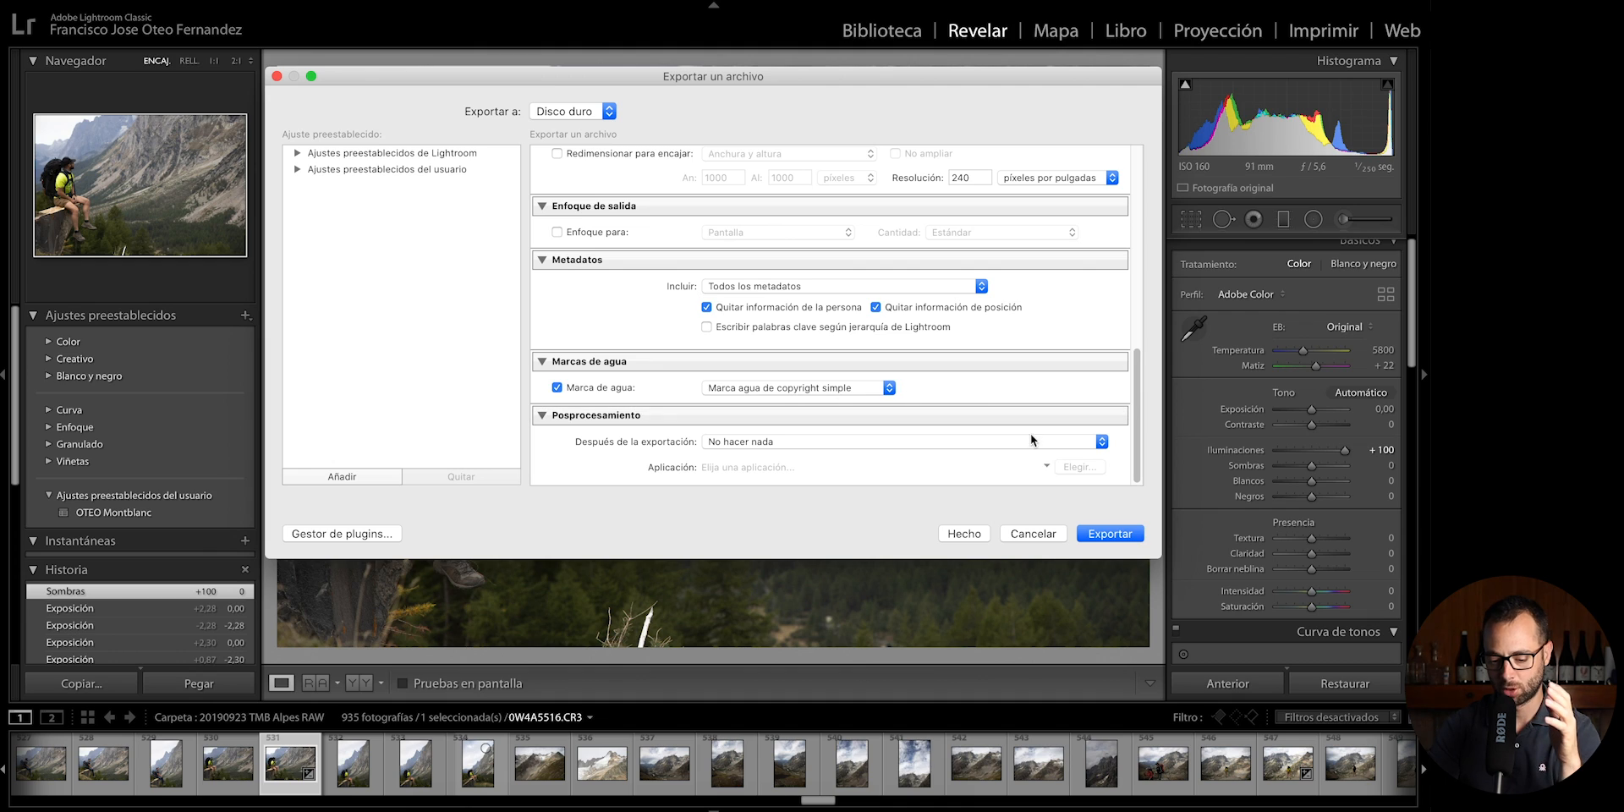
- Turn off Marca de agua and dismiss the export settings without exporting the photo
left_click(598, 388)
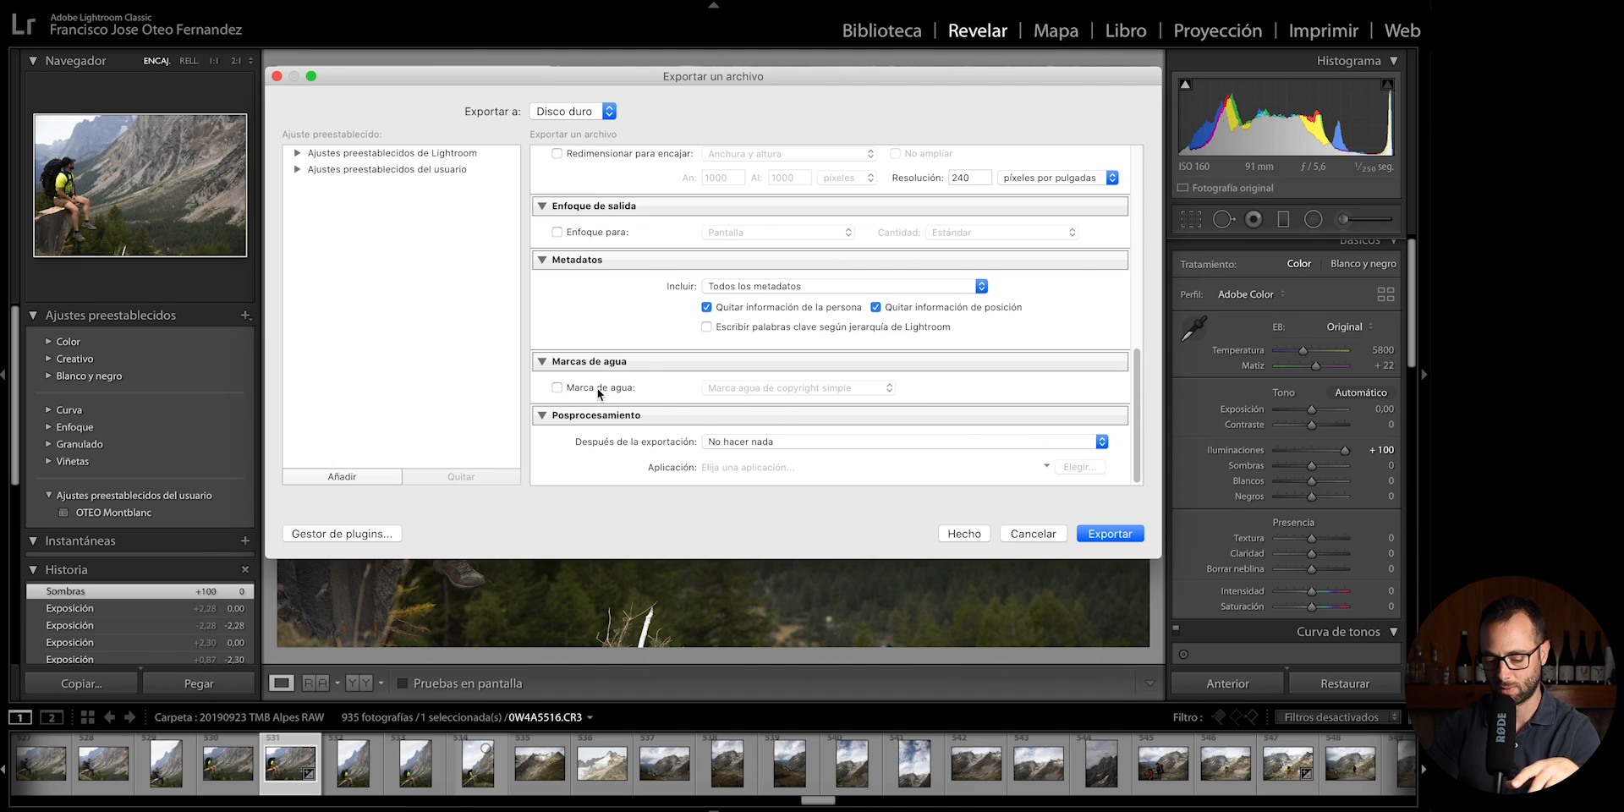
left_click(1037, 532)
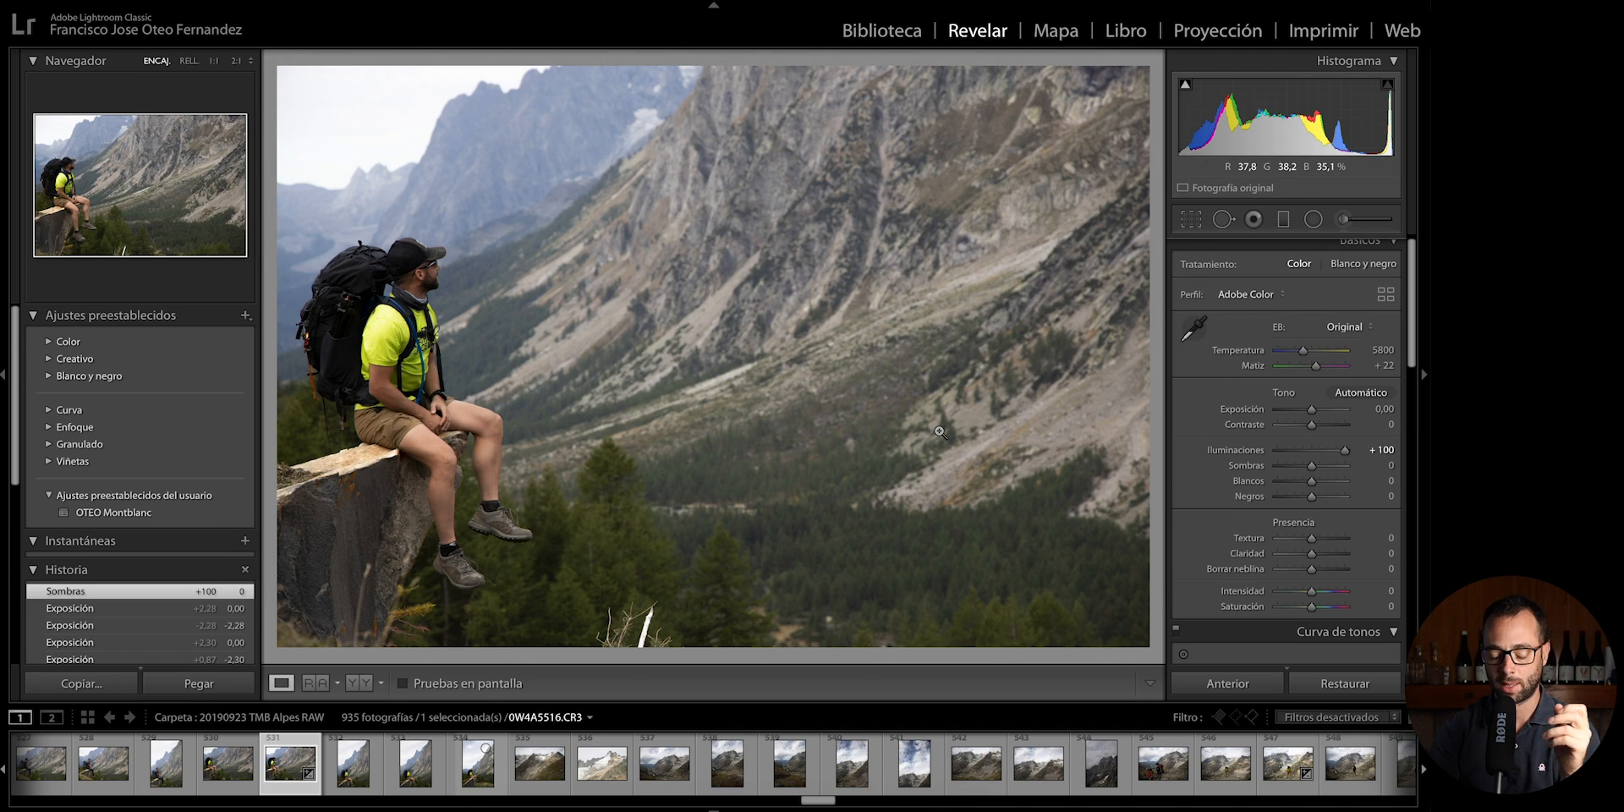